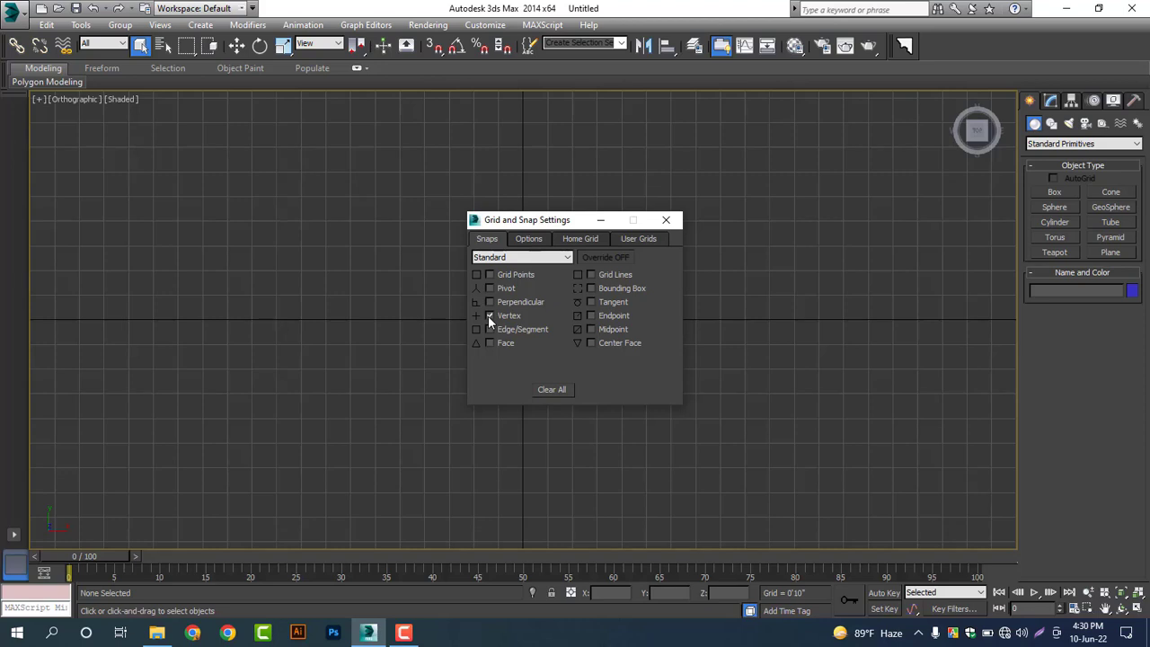
# Close the snap settings and set the display units to US Standard, Feet w/Fractional Inches, with International lighting units.
pyautogui.click(666, 223)
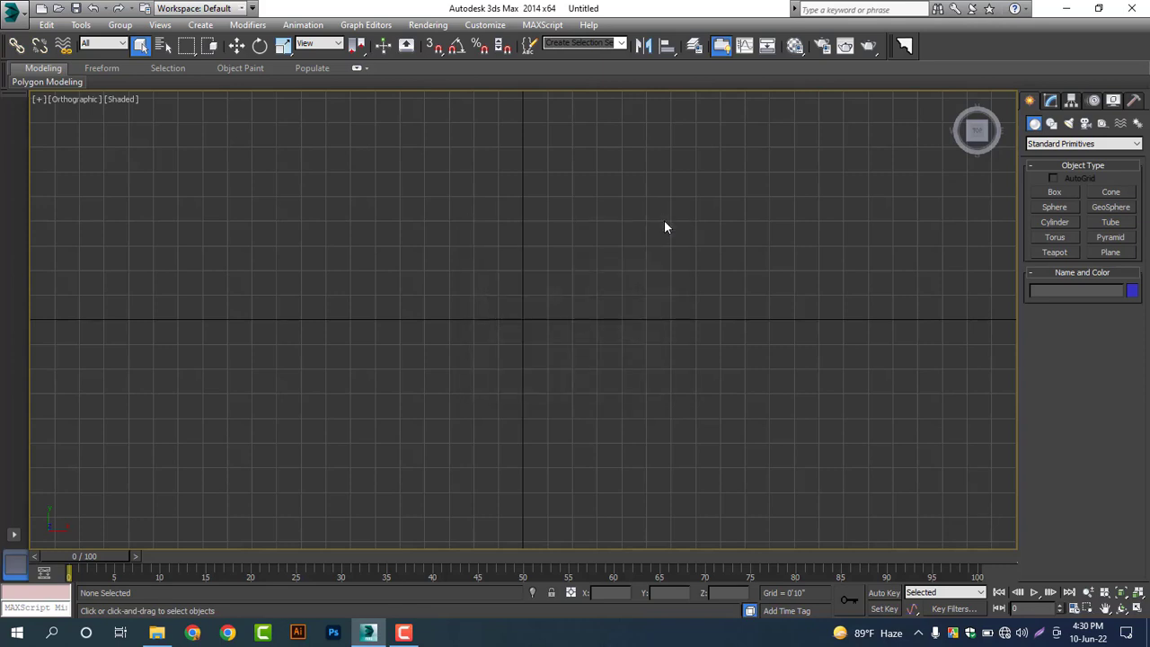
pyautogui.click(486, 25)
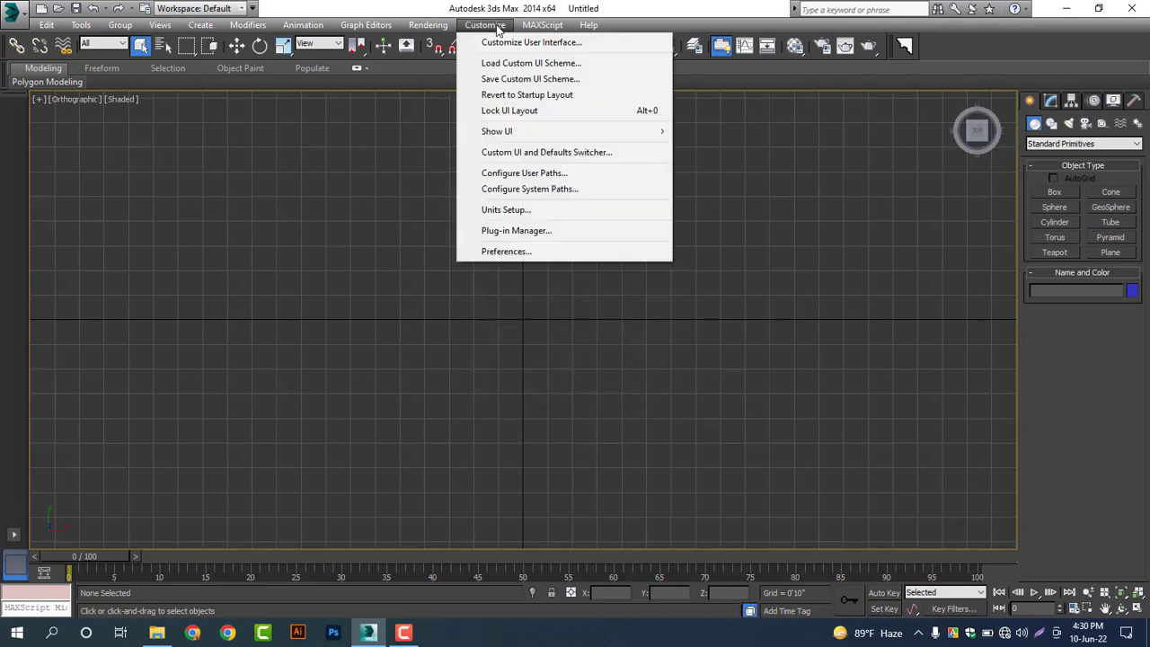
pyautogui.click(523, 212)
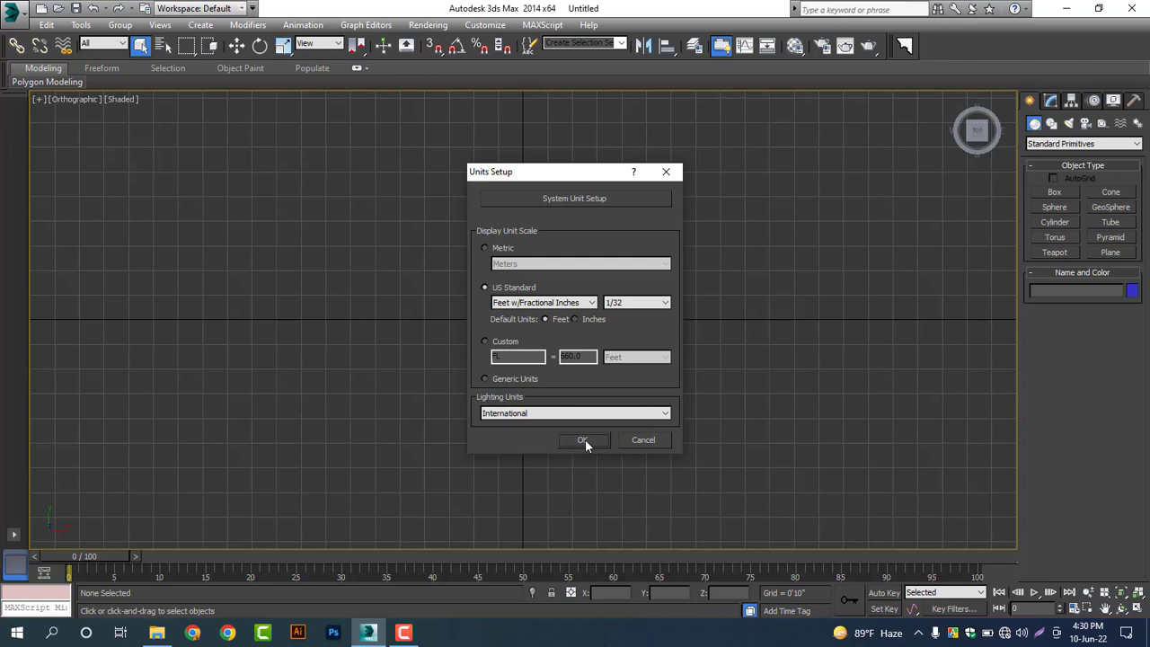
pyautogui.click(486, 250)
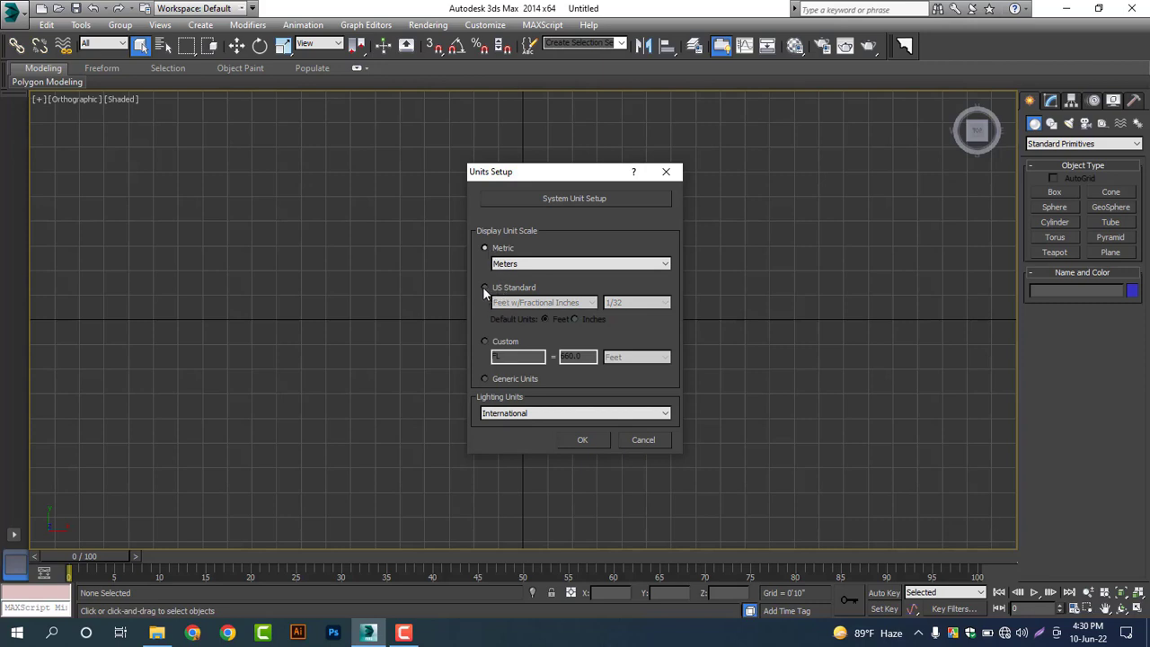
pyautogui.click(484, 287)
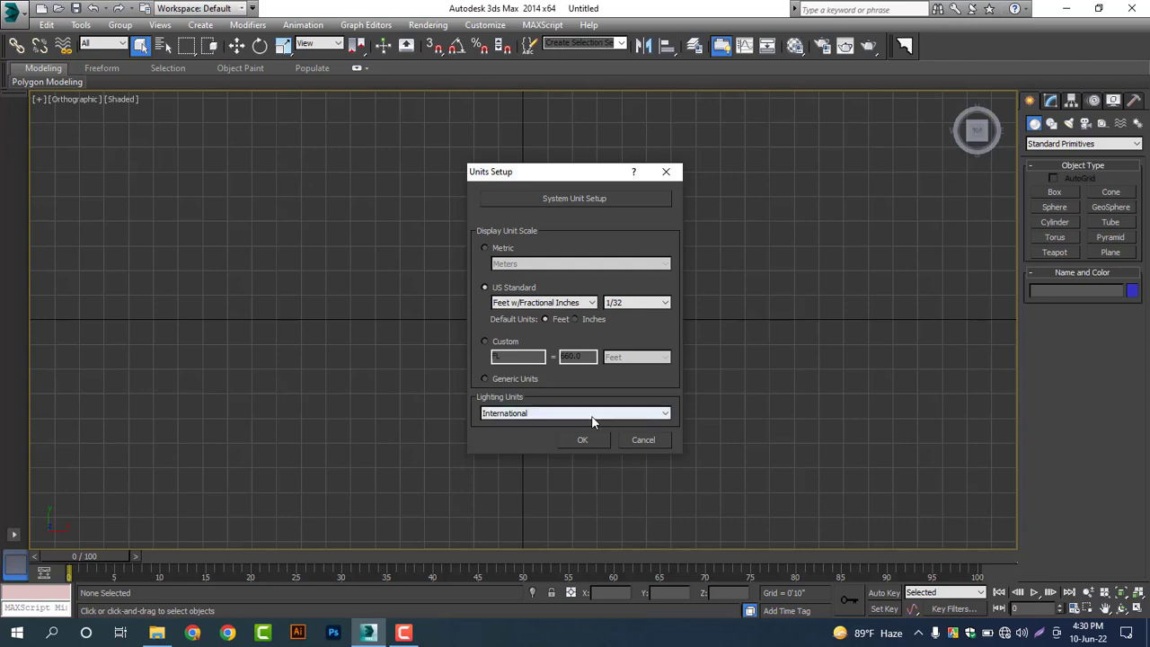
pyautogui.click(670, 414)
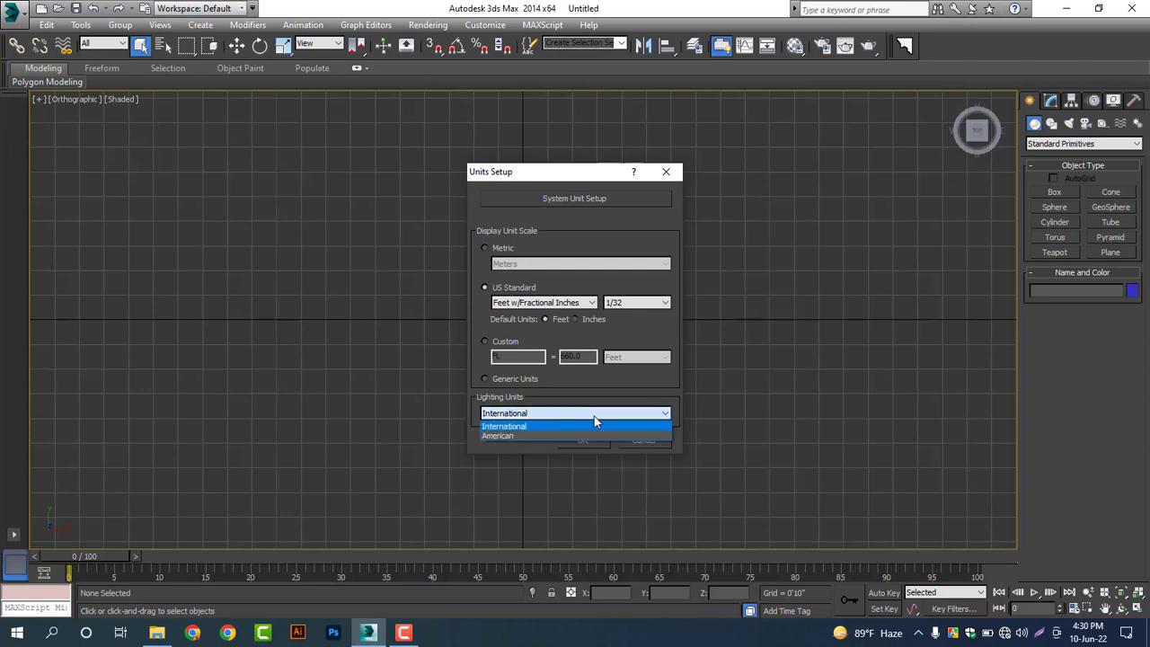
pyautogui.click(513, 424)
pyautogui.click(514, 413)
pyautogui.click(520, 426)
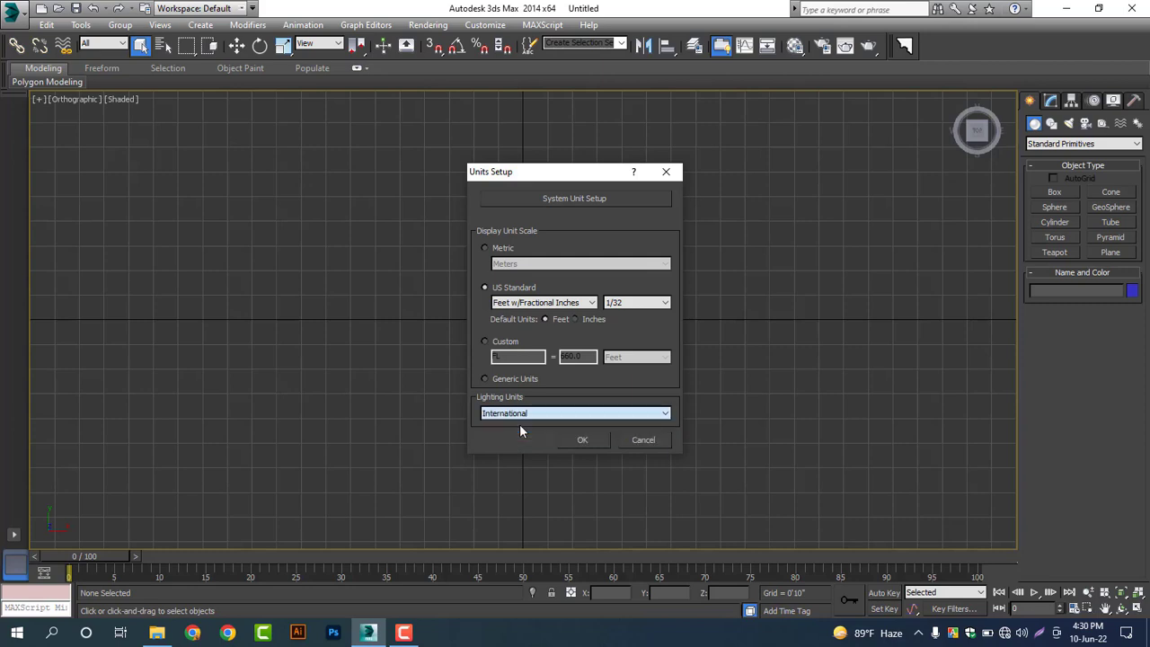
pyautogui.click(582, 440)
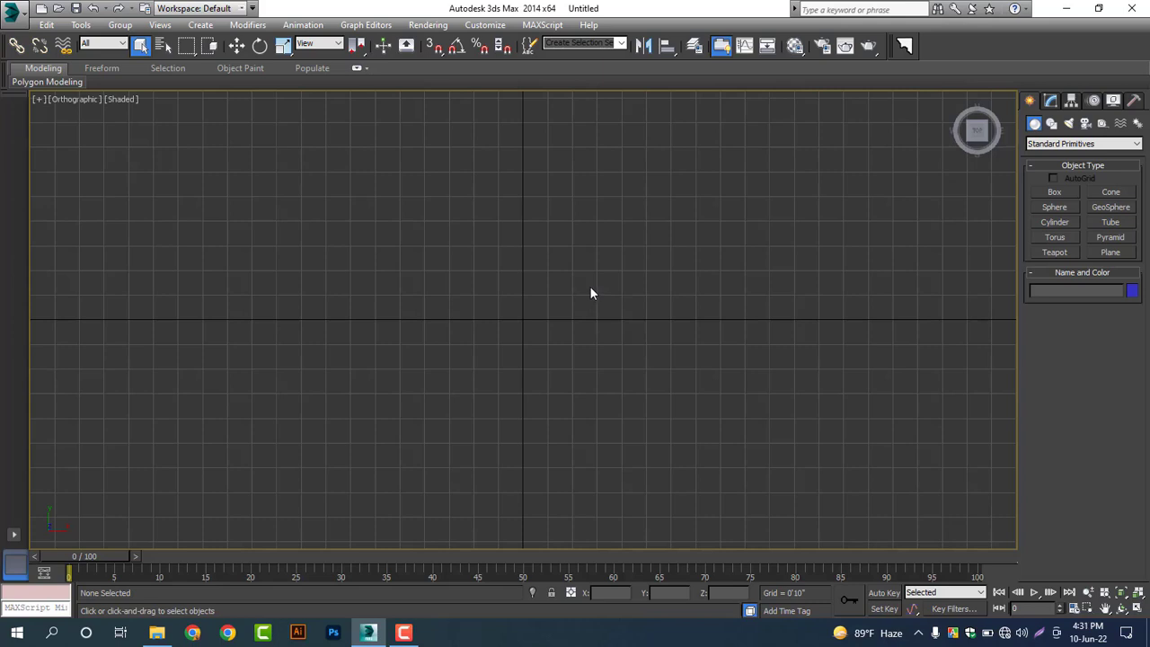
pyautogui.press('m')
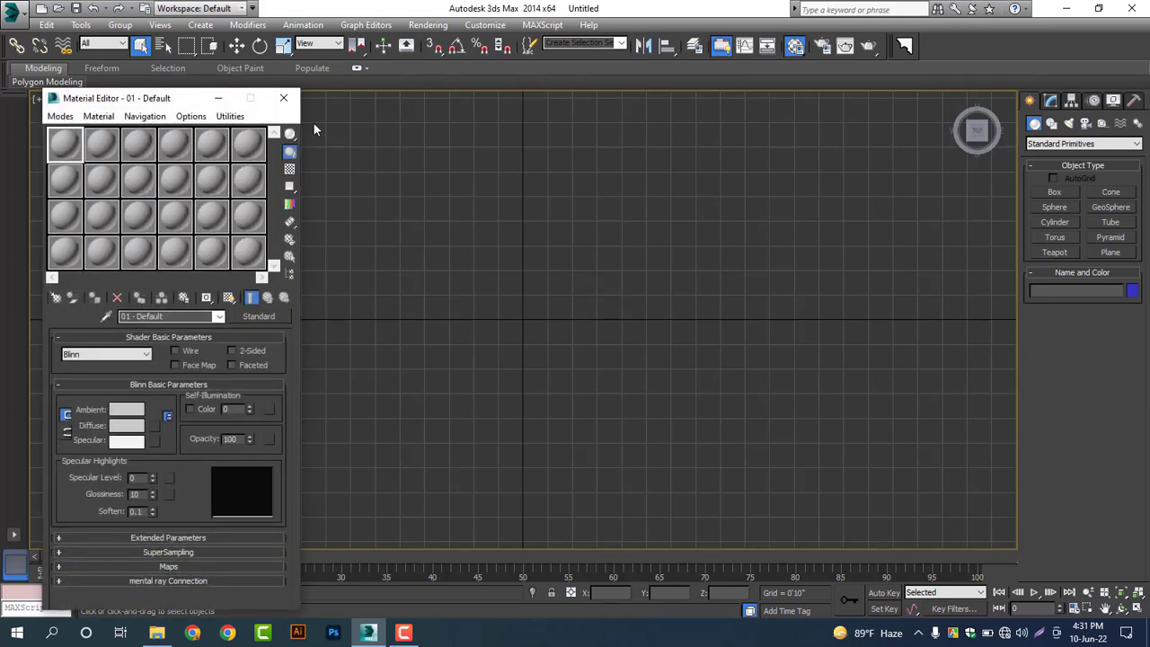
pyautogui.click(283, 98)
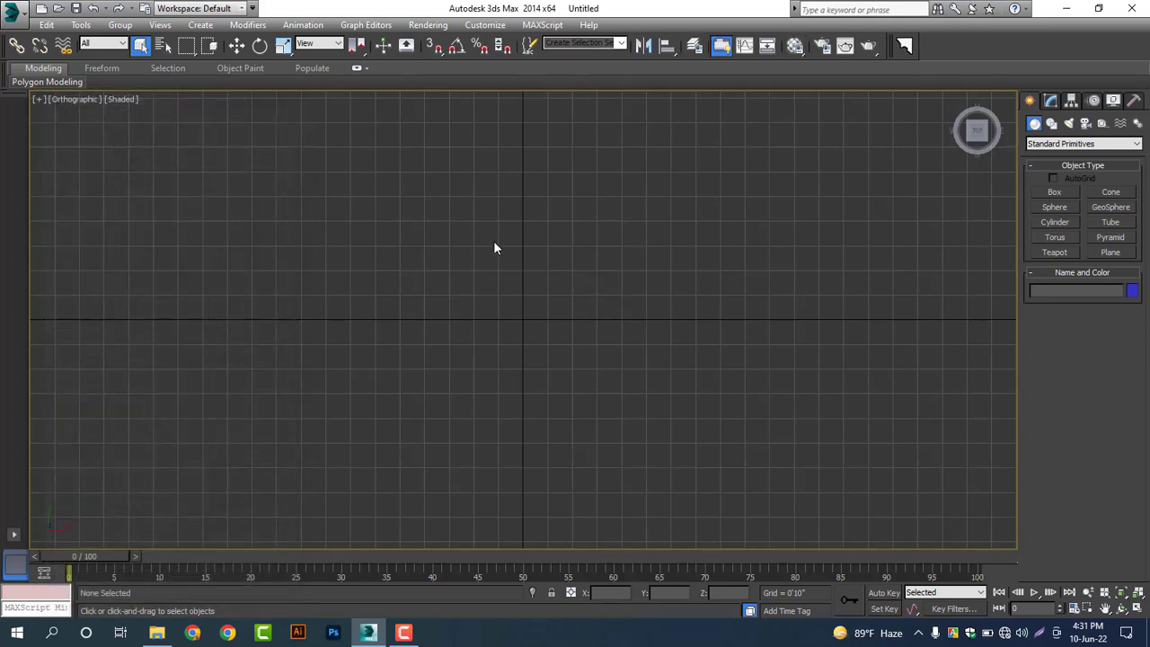
pyautogui.press('m')
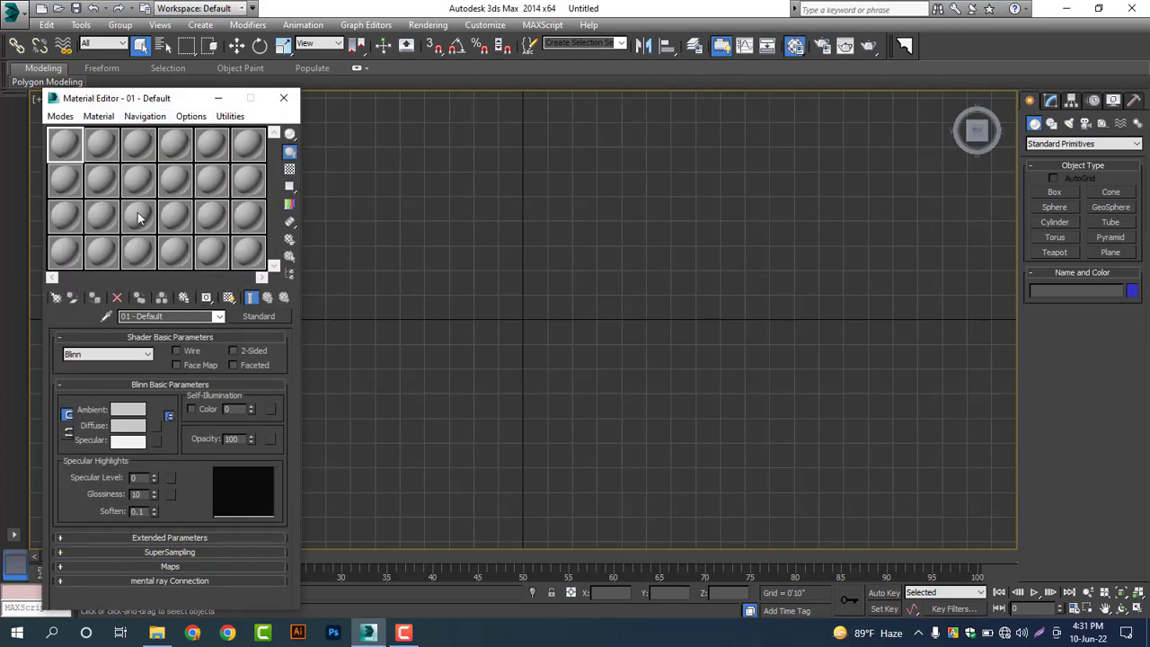
pyautogui.click(284, 99)
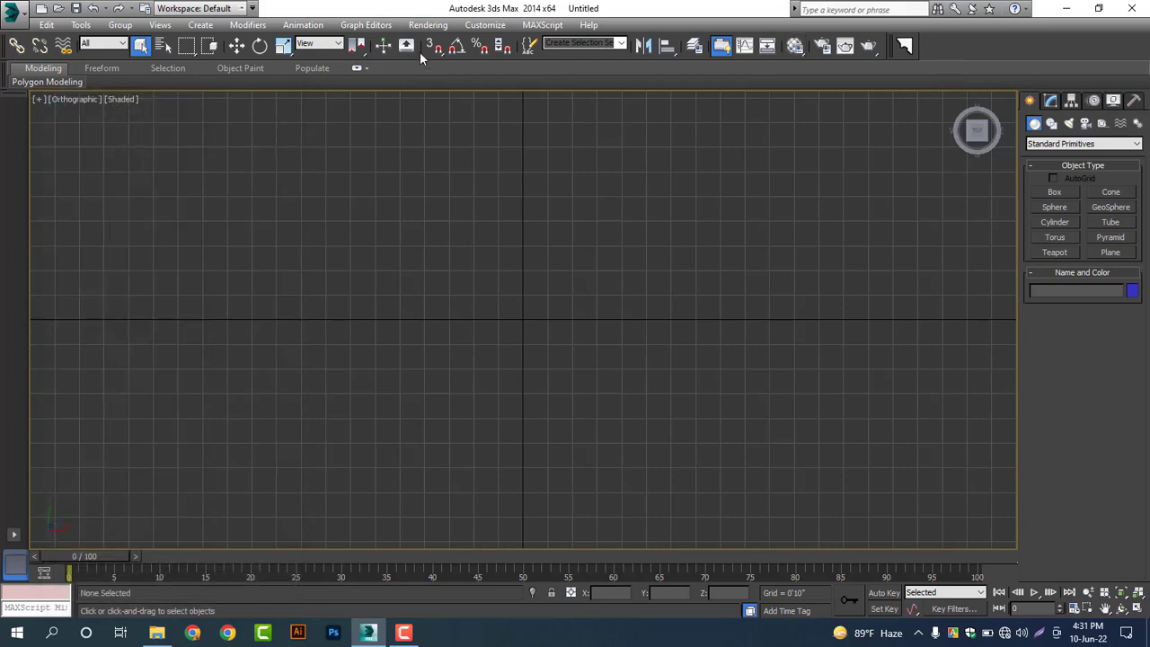
pyautogui.click(428, 26)
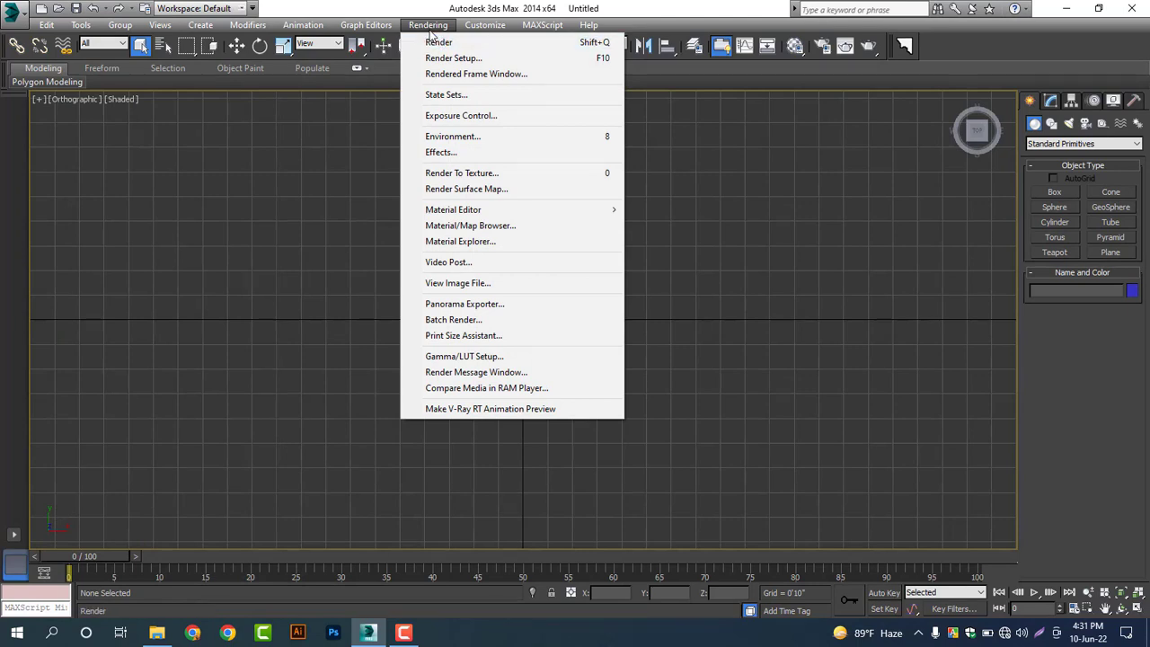
pyautogui.click(649, 124)
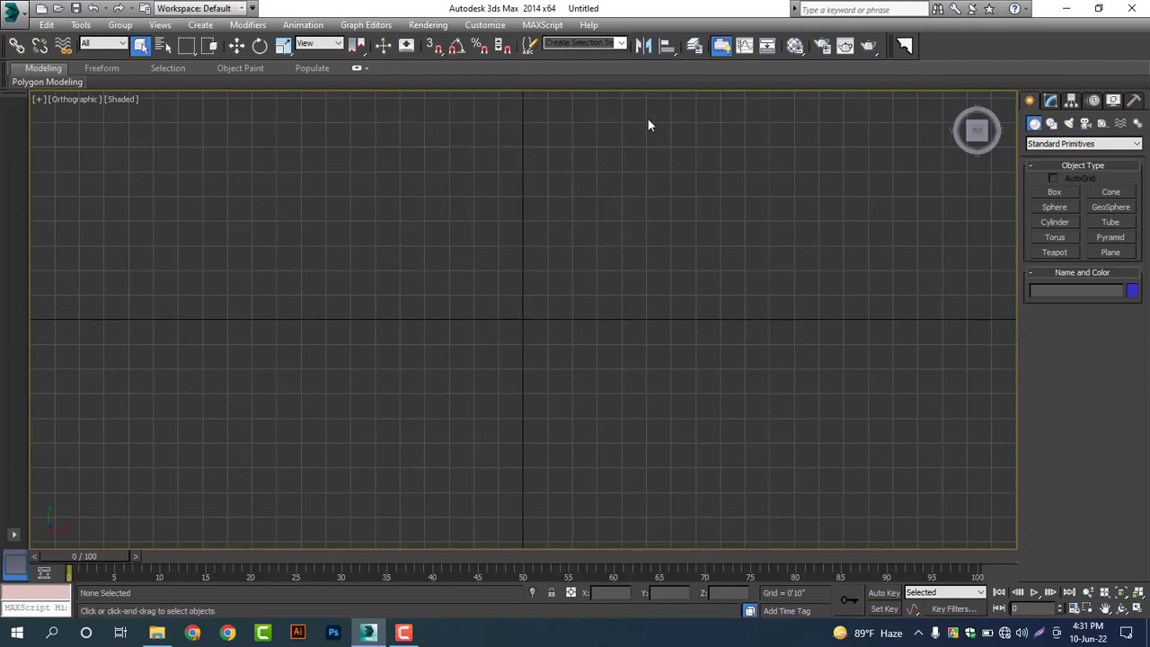
# Assign V-Ray RT 2.40.04 as the production renderer in the render setup.
pyautogui.click(428, 24)
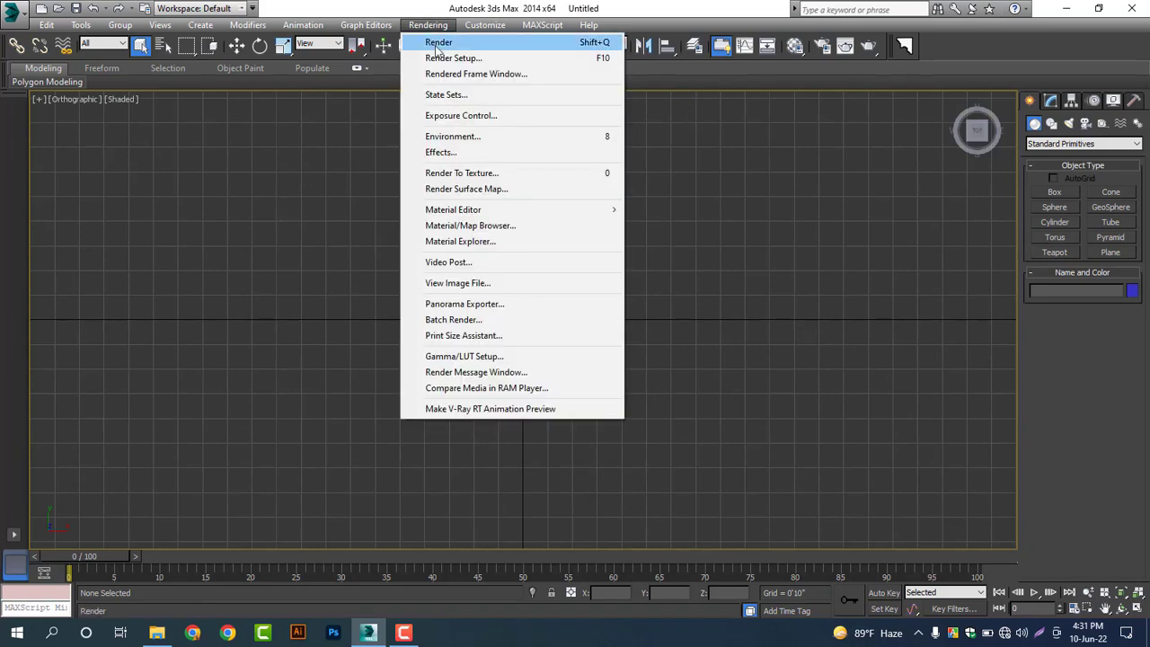
pyautogui.click(538, 74)
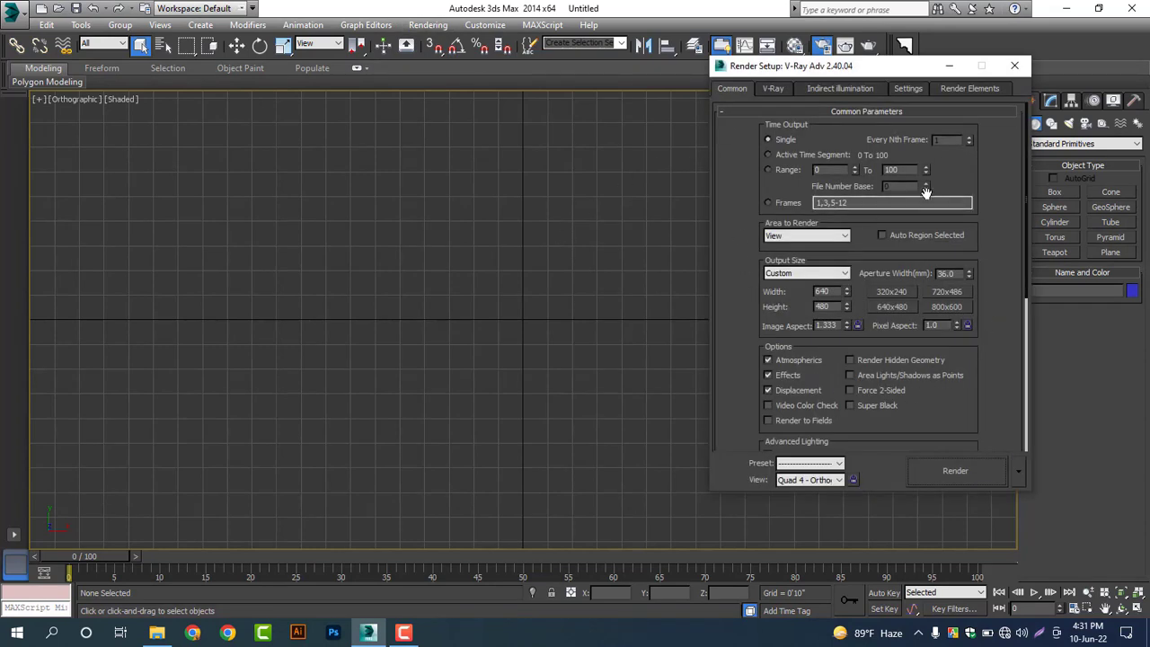
pyautogui.scroll(-8, 1009, 296)
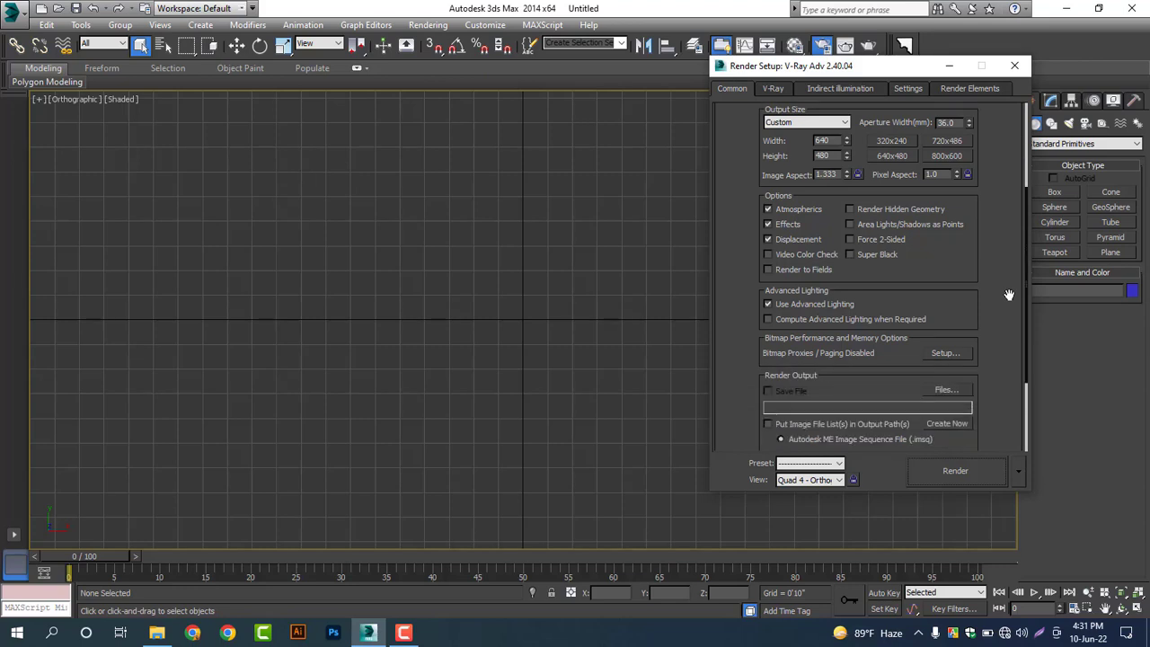
pyautogui.scroll(-1, 1009, 297)
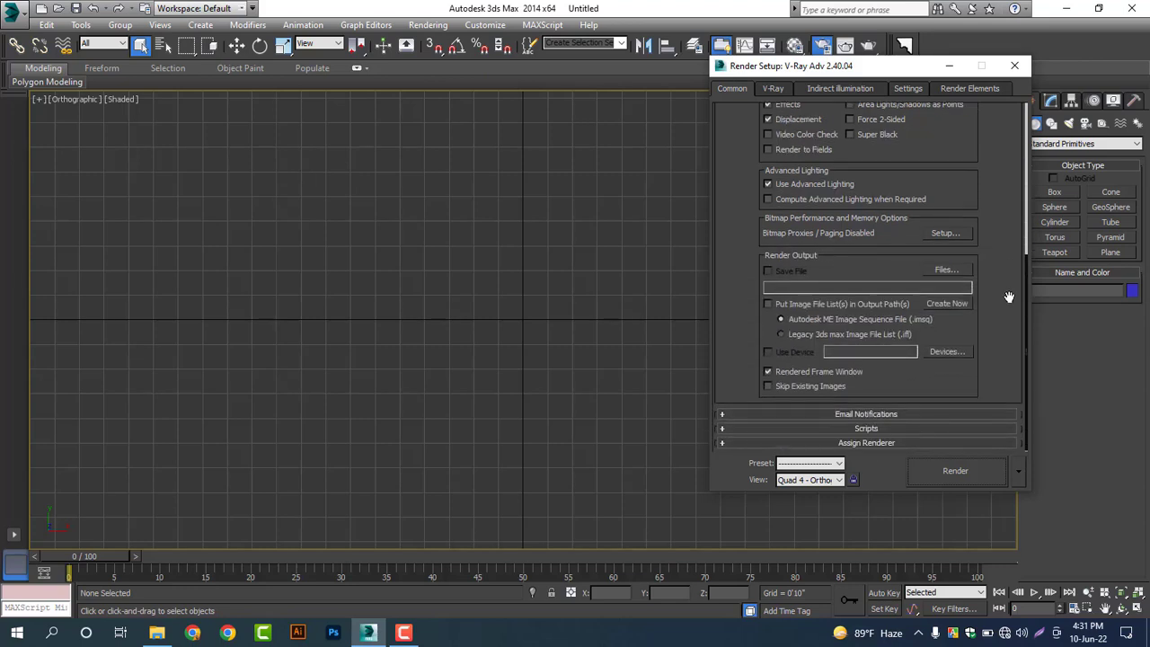
pyautogui.click(883, 443)
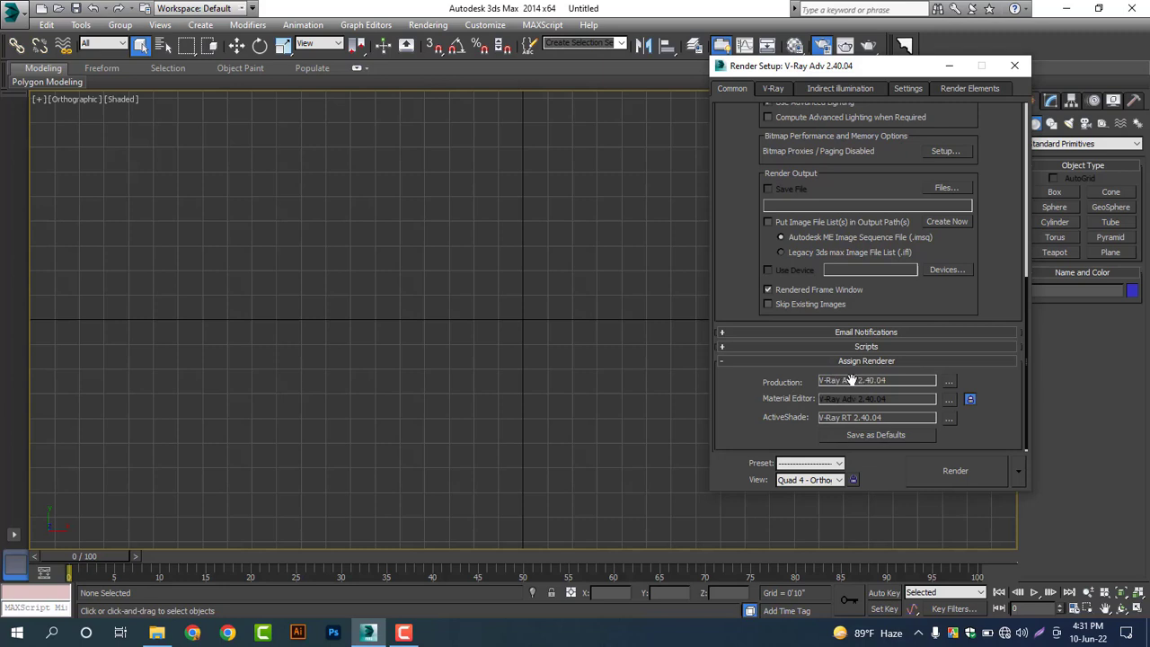
pyautogui.click(951, 383)
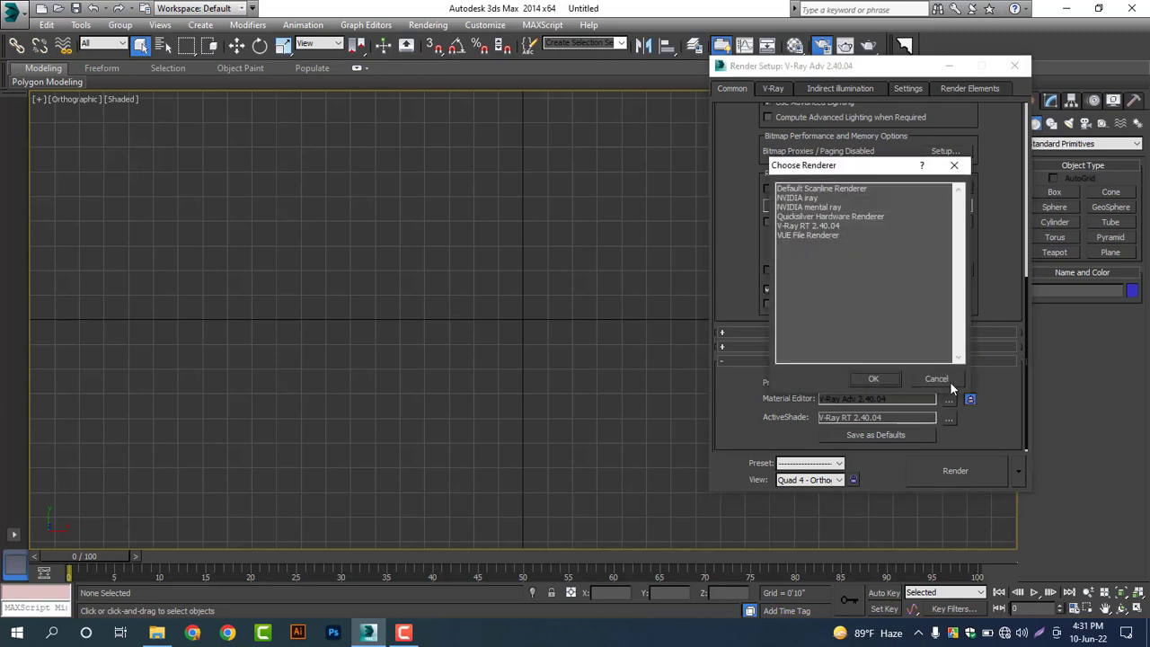
pyautogui.click(813, 227)
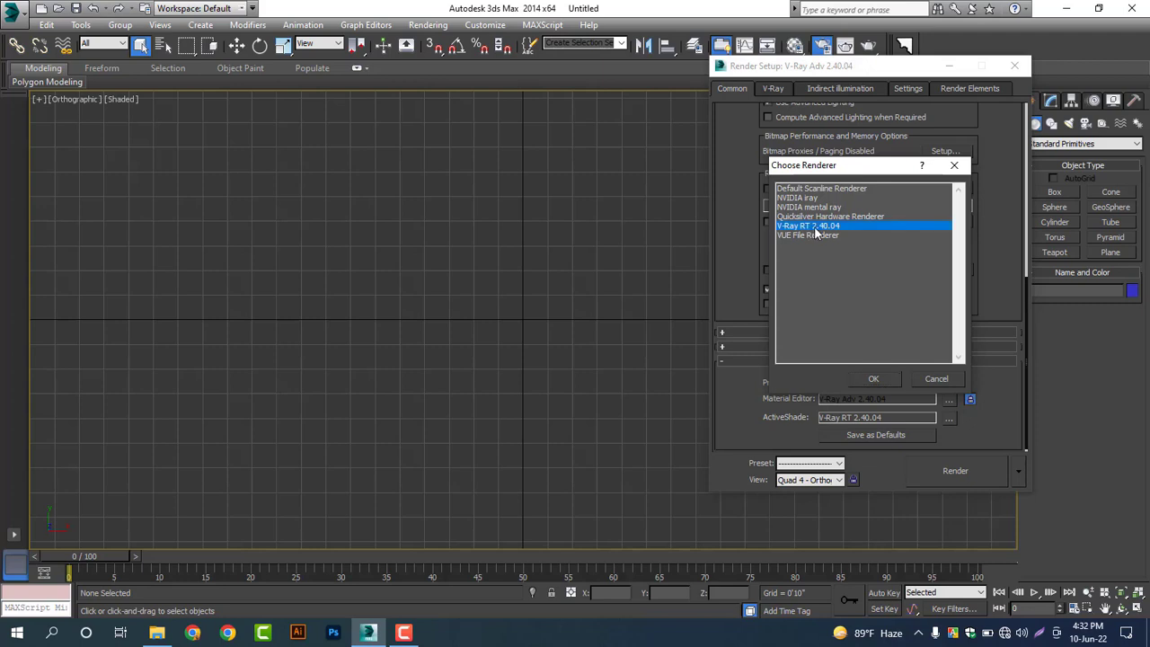
pyautogui.click(875, 384)
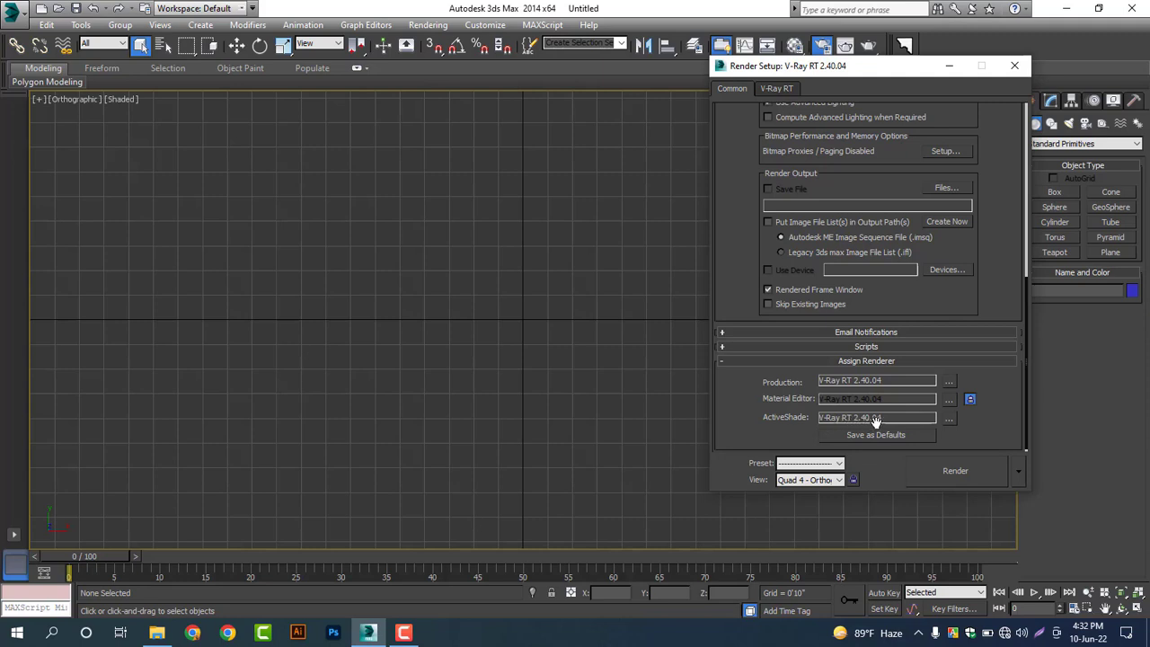
pyautogui.click(950, 419)
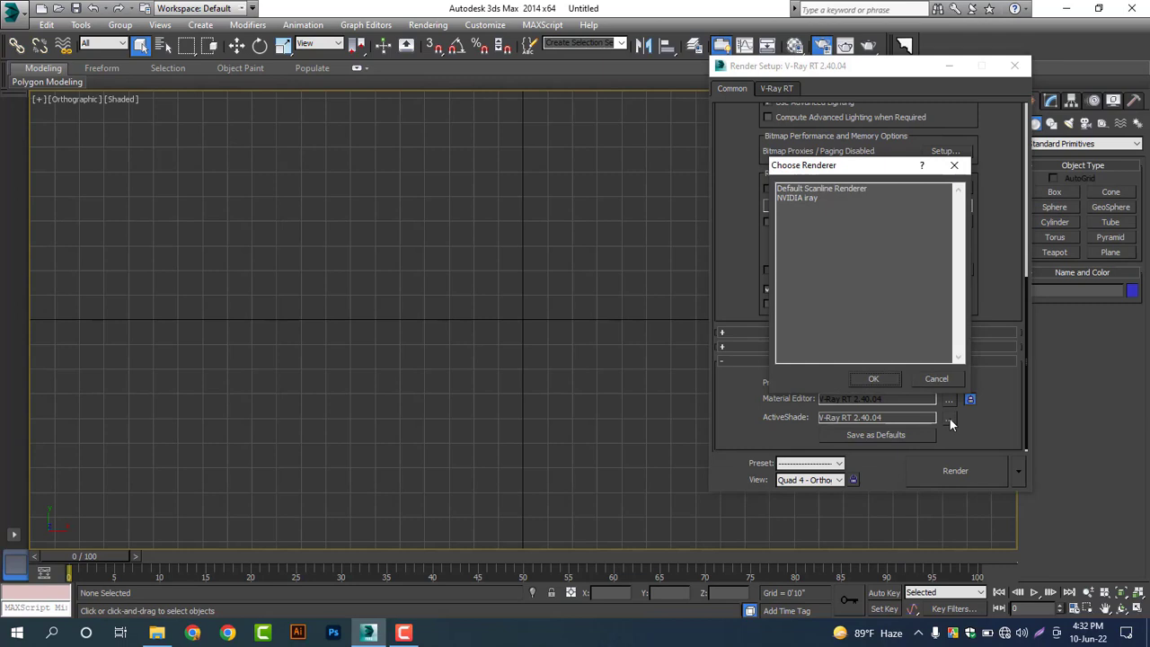
pyautogui.press('Escape')
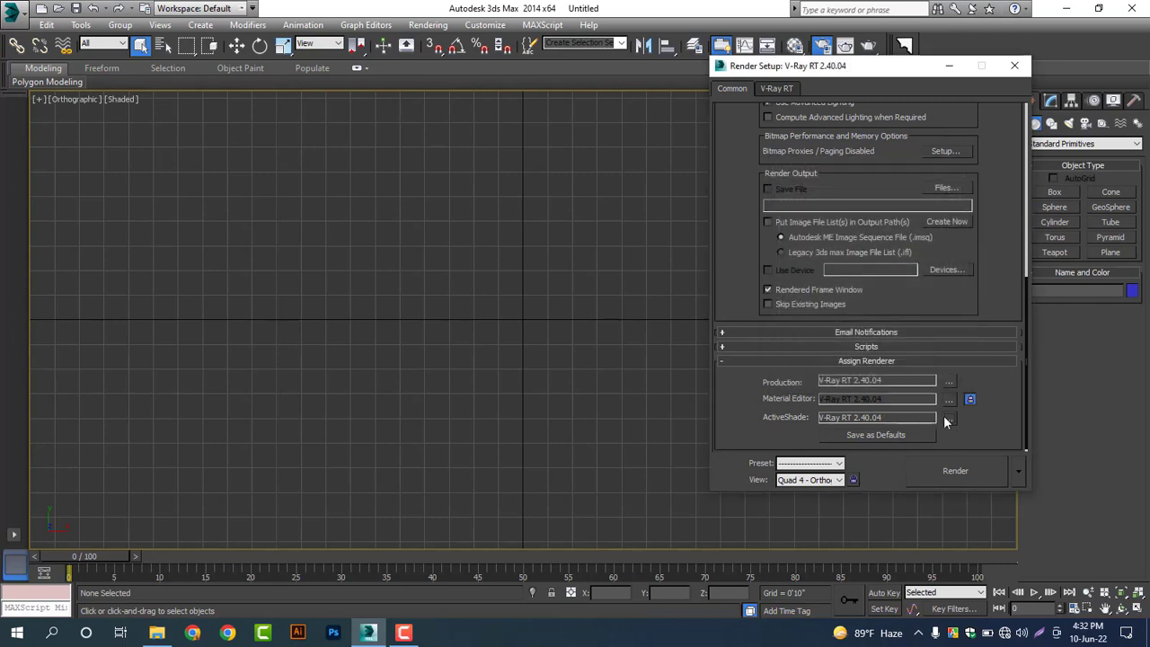
pyautogui.click(949, 419)
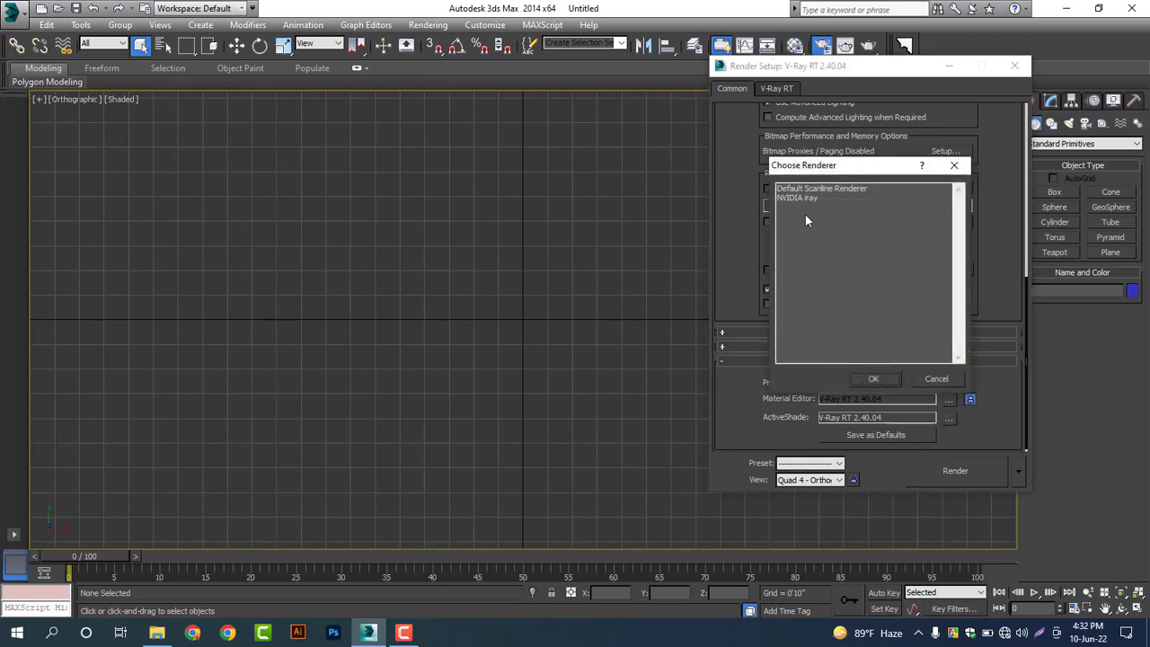
pyautogui.click(872, 378)
# Save the assigned renderers as defaults and close the render setup.
pyautogui.click(885, 436)
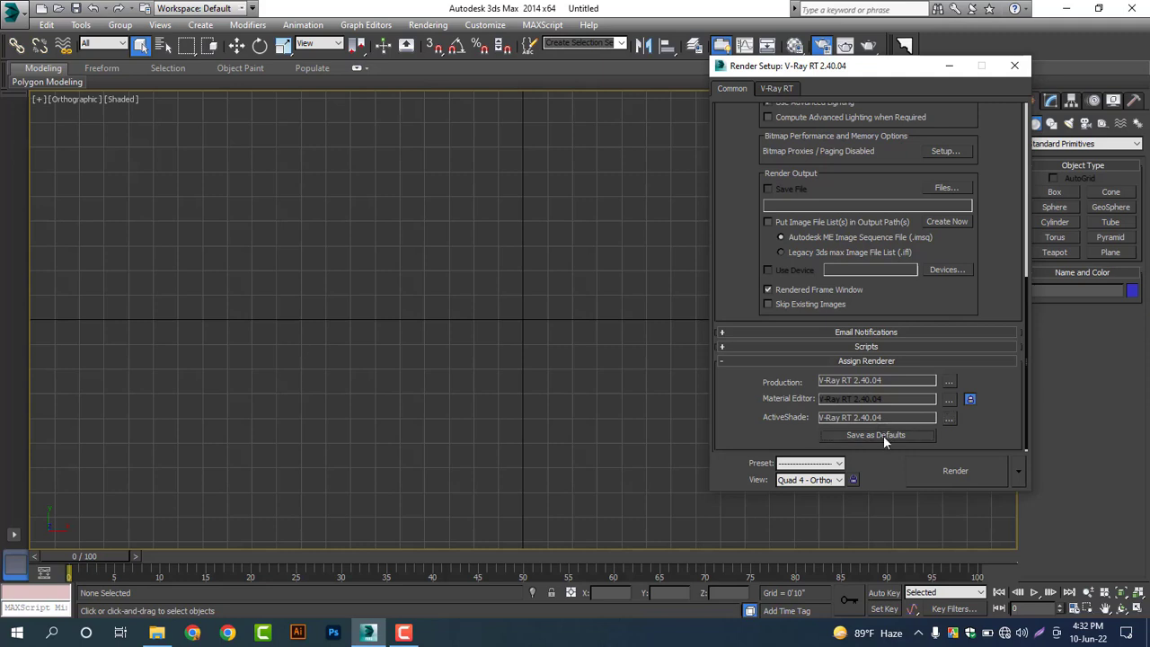
pyautogui.click(877, 435)
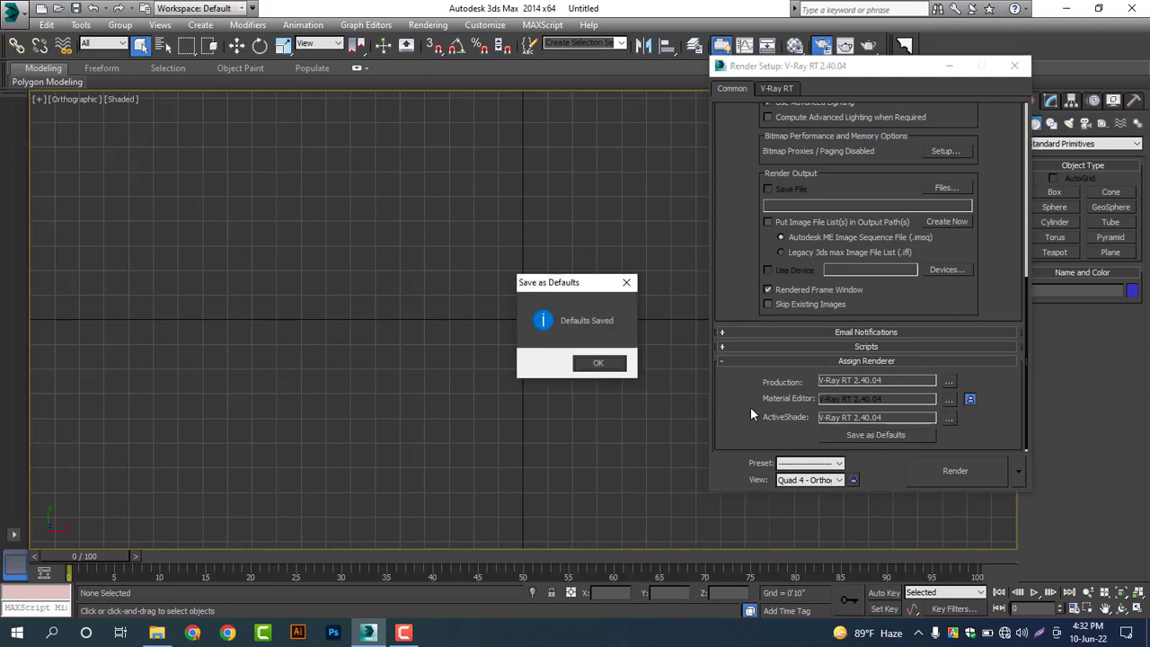
pyautogui.click(601, 364)
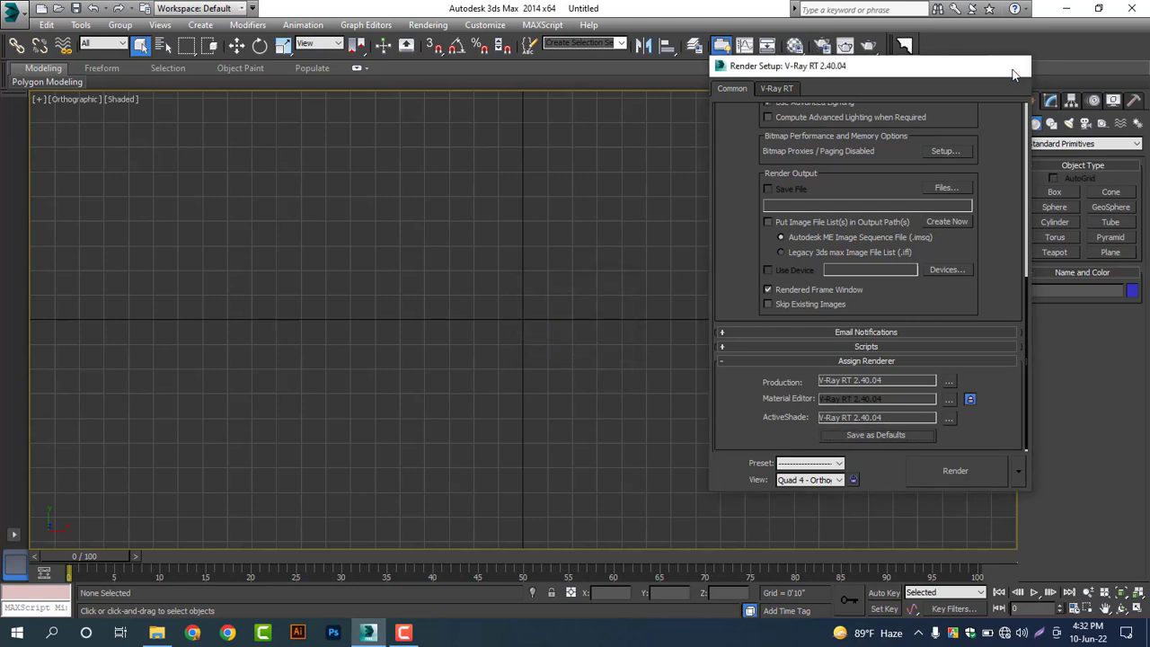
pyautogui.click(1015, 67)
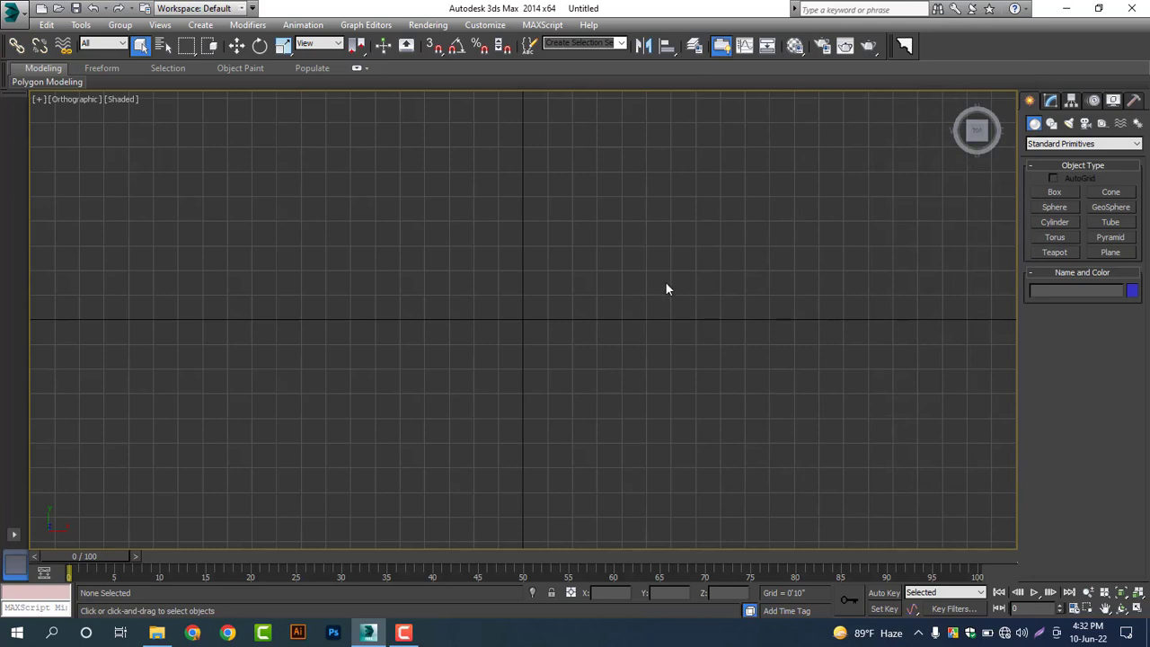
# Open the Material Editor and set the first sample slot, 01 - Default, to the V-Ray material type VRayMtl.
pyautogui.press('m')
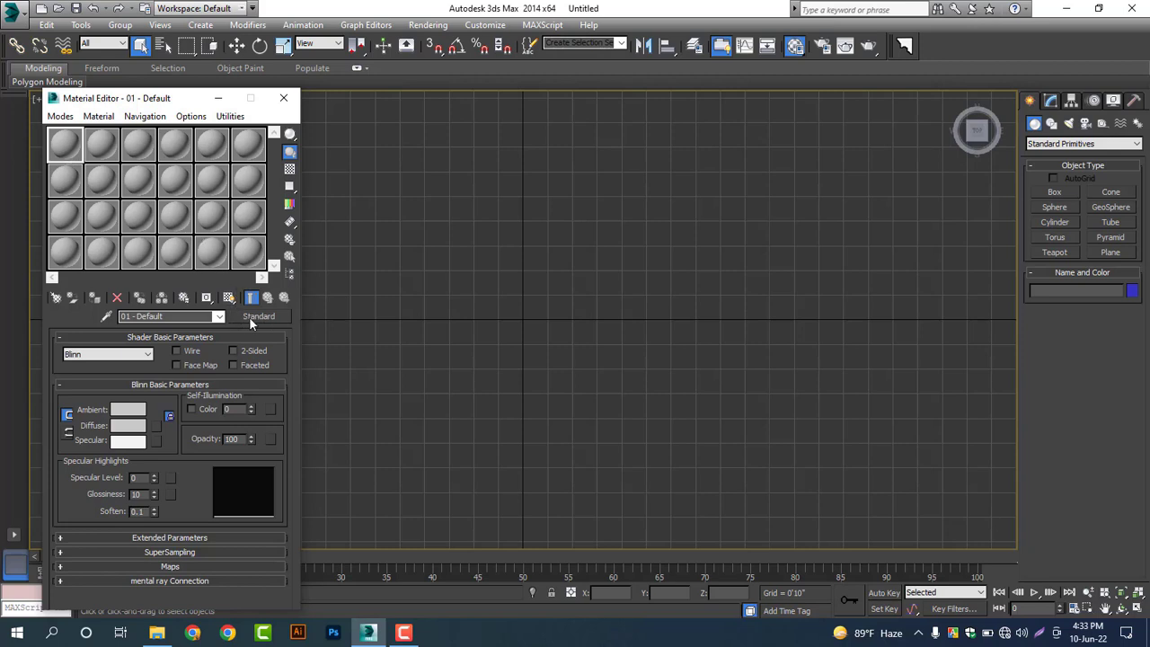
pyautogui.click(114, 155)
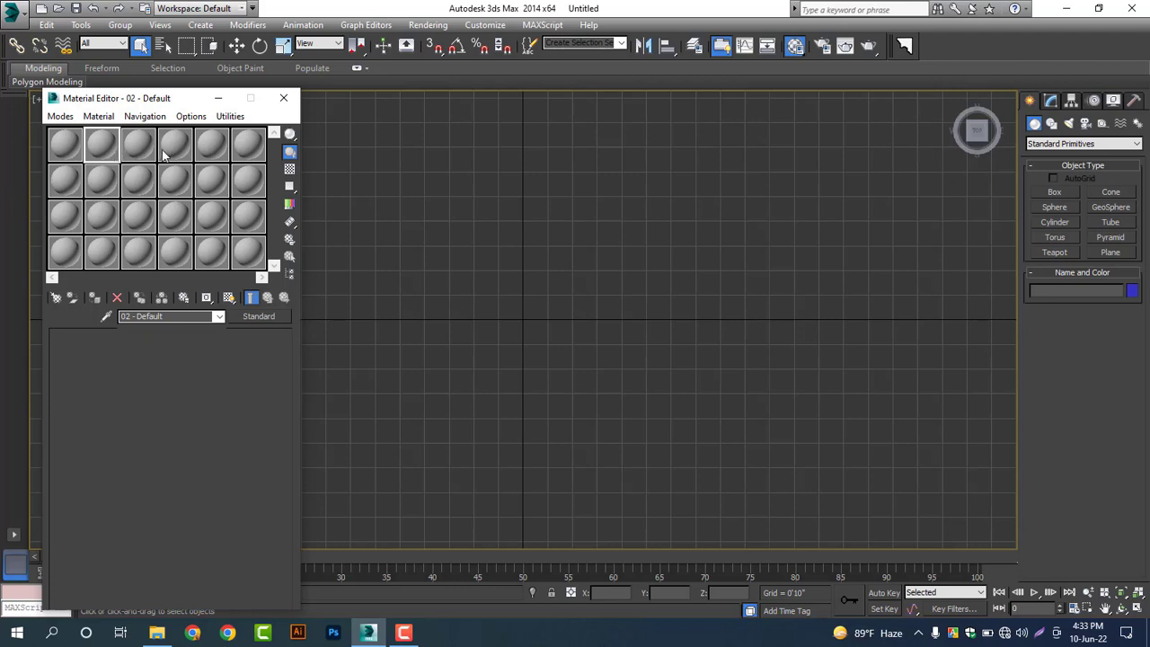
pyautogui.click(72, 145)
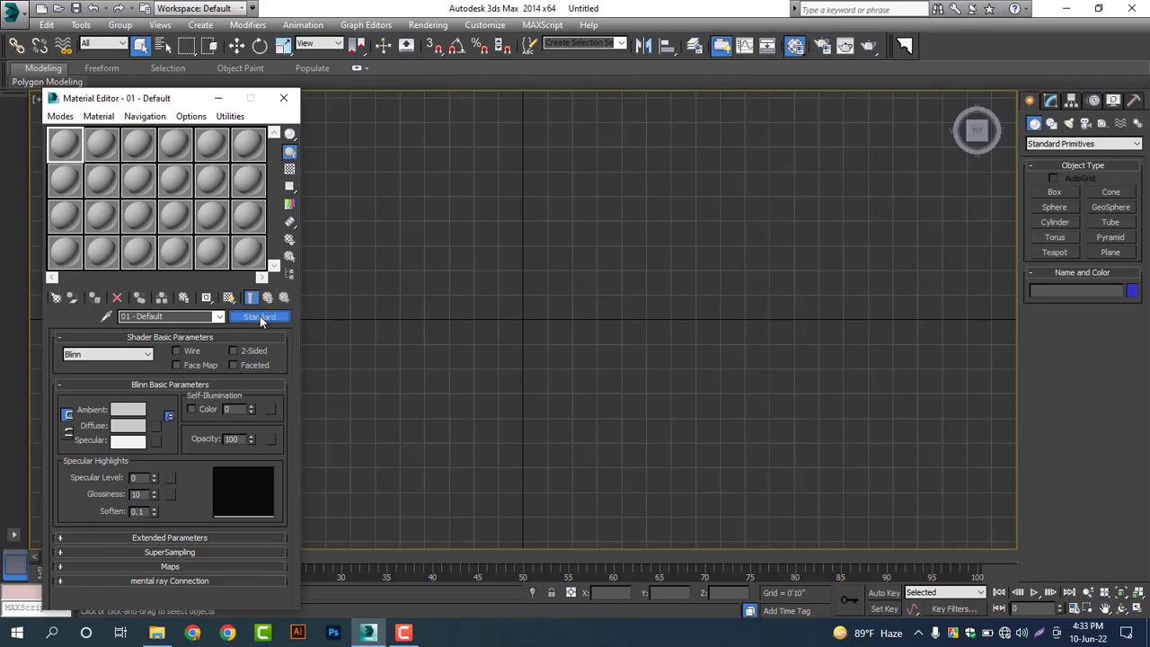
pyautogui.click(260, 316)
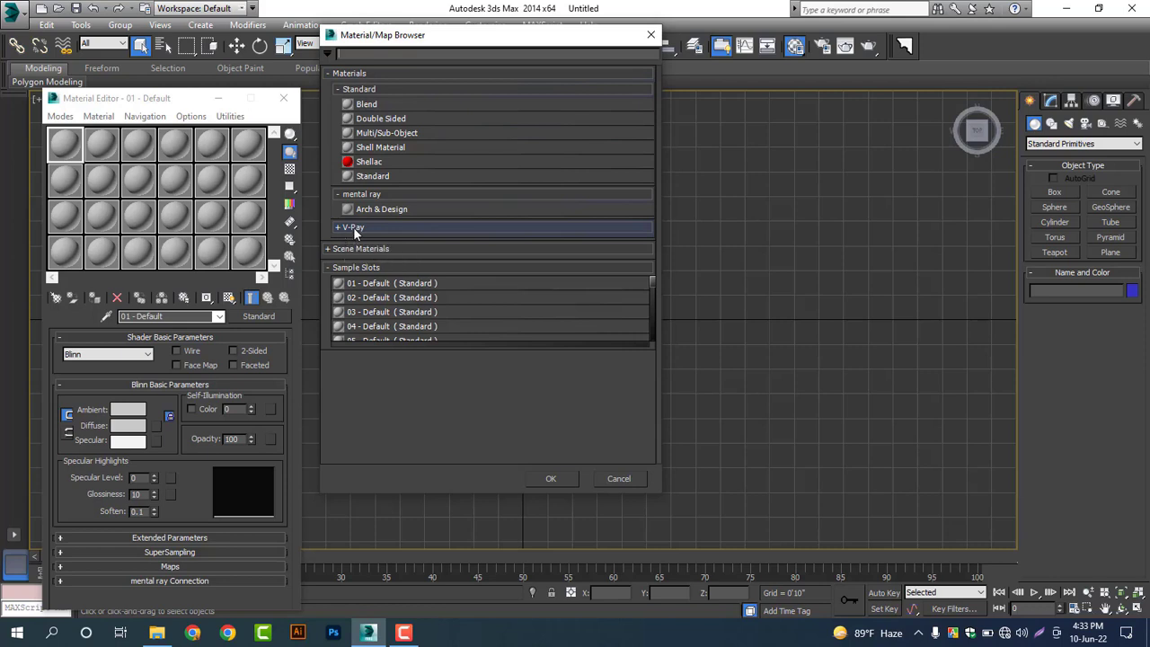
pyautogui.click(353, 72)
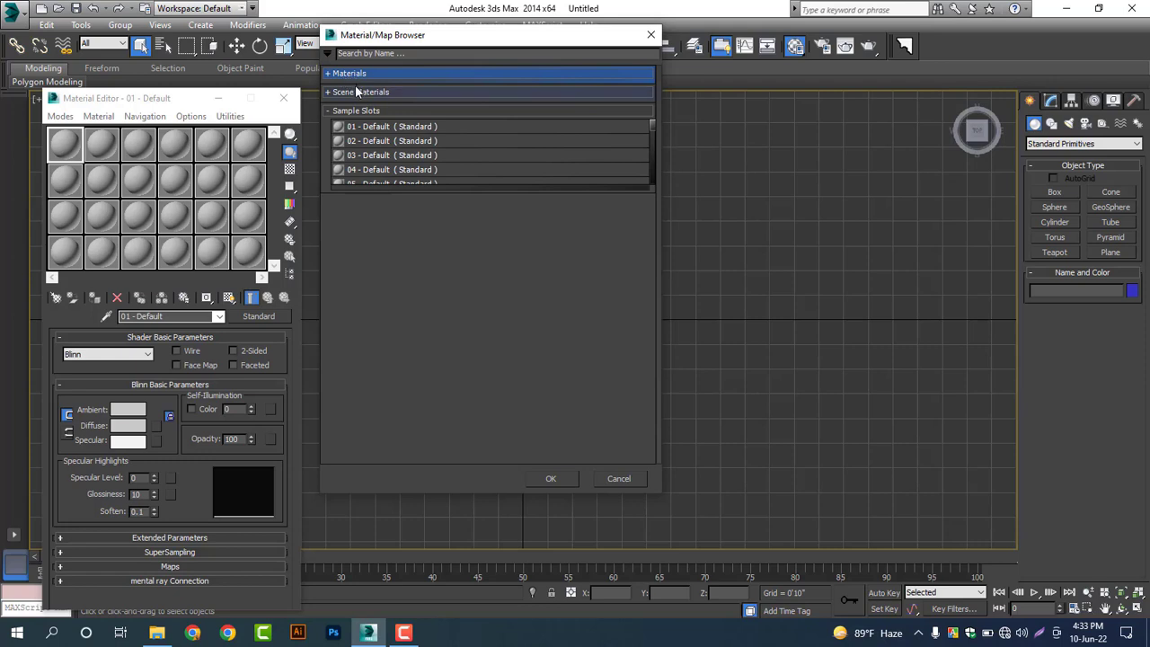
pyautogui.click(329, 74)
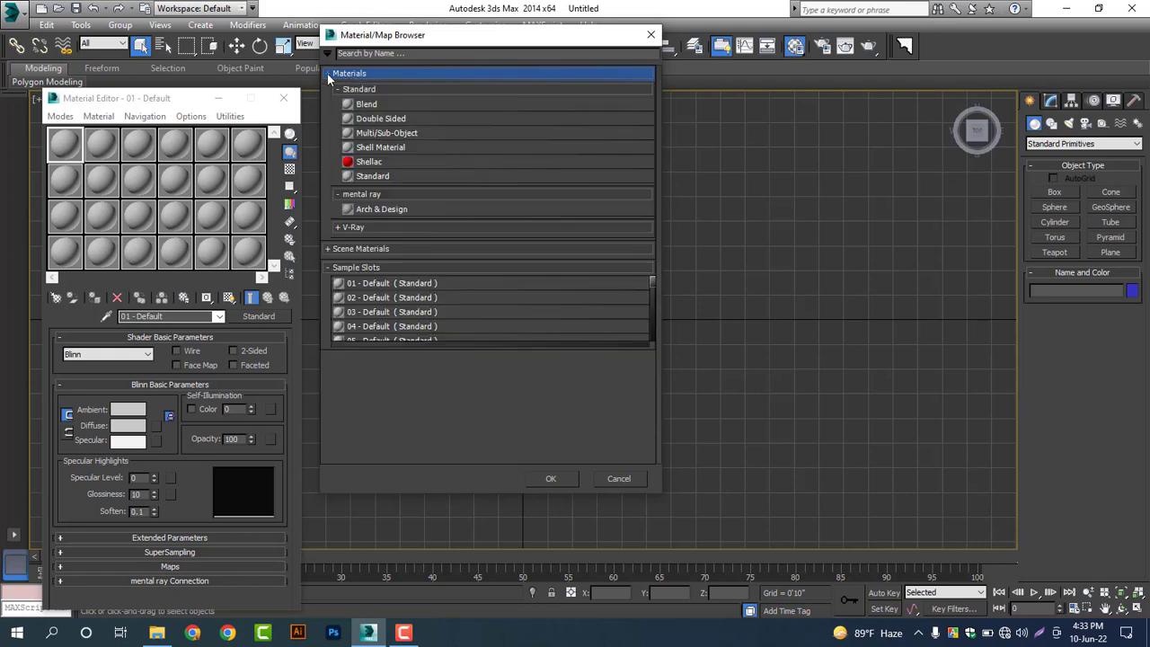
pyautogui.click(338, 76)
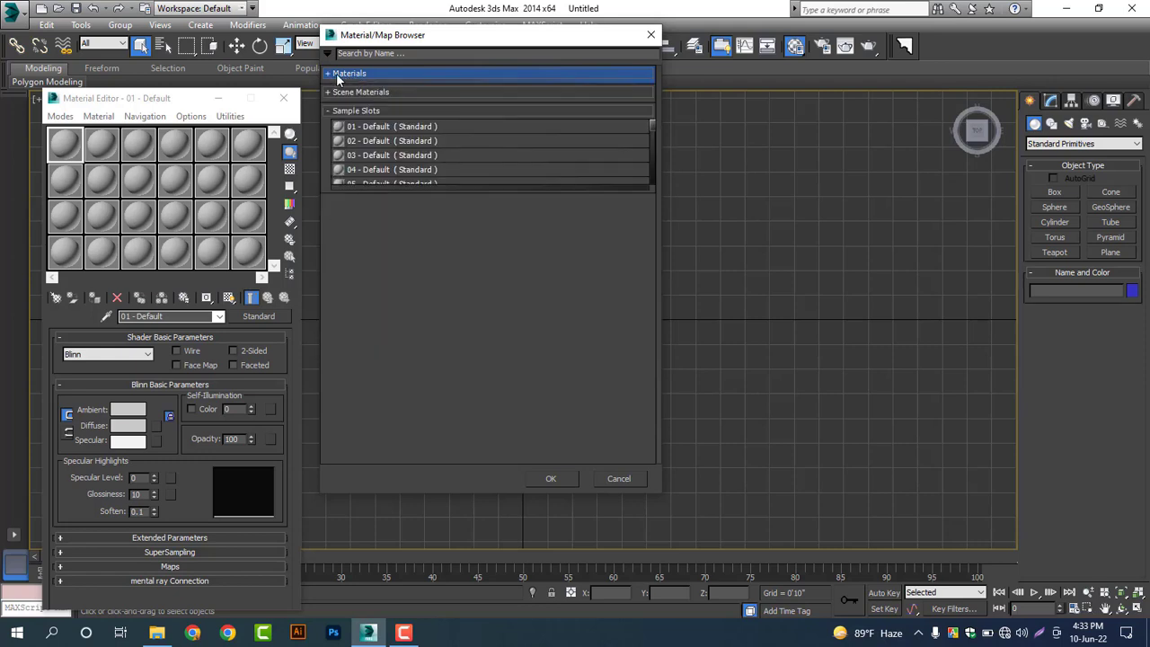
pyautogui.click(351, 110)
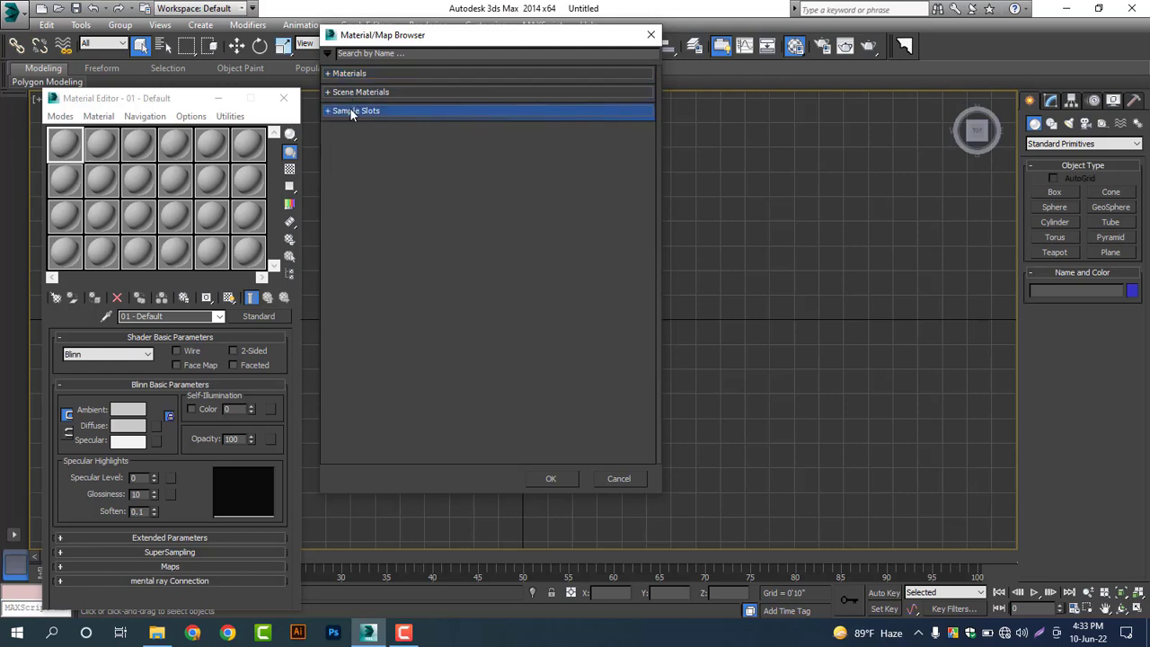
pyautogui.click(339, 73)
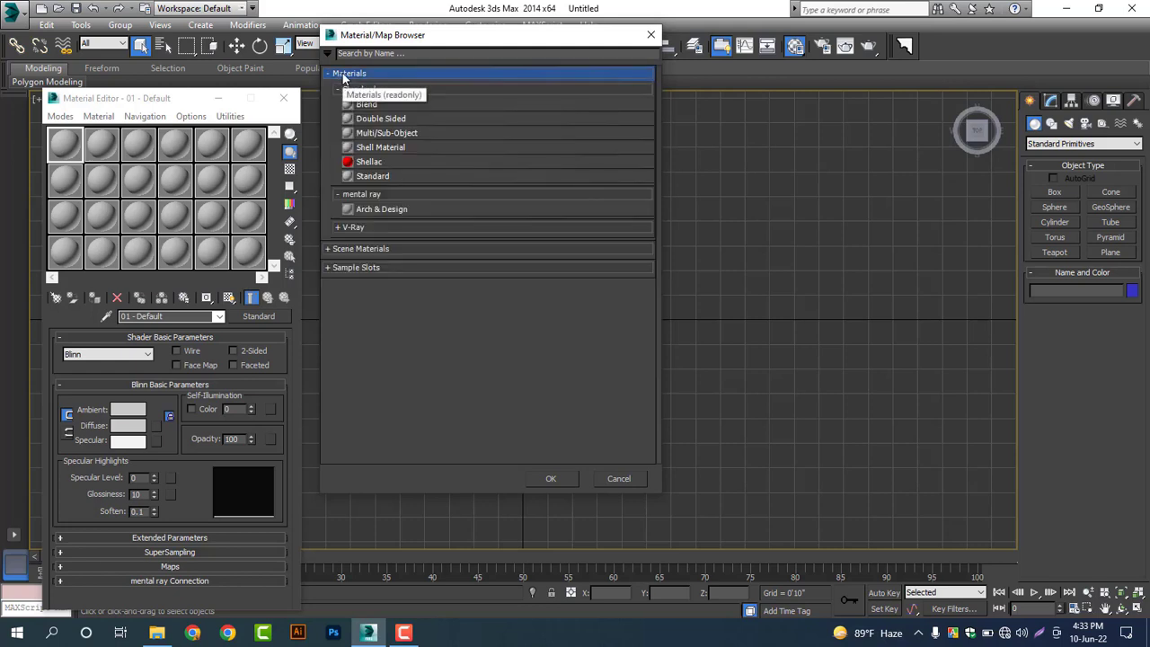
pyautogui.click(355, 229)
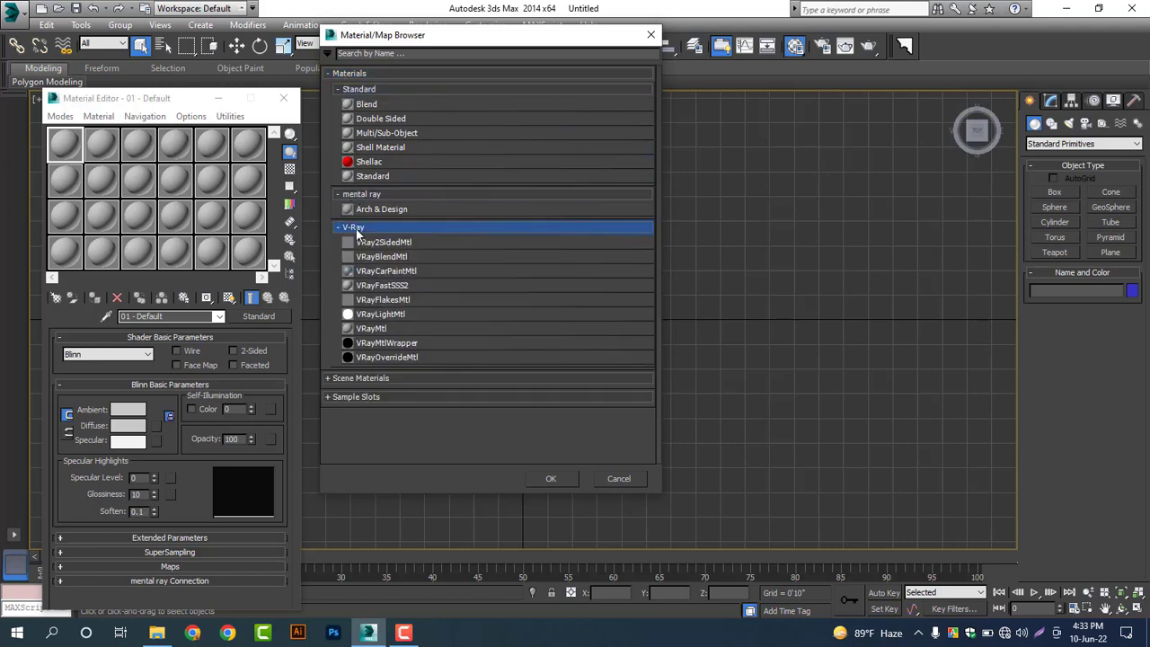
pyautogui.click(379, 330)
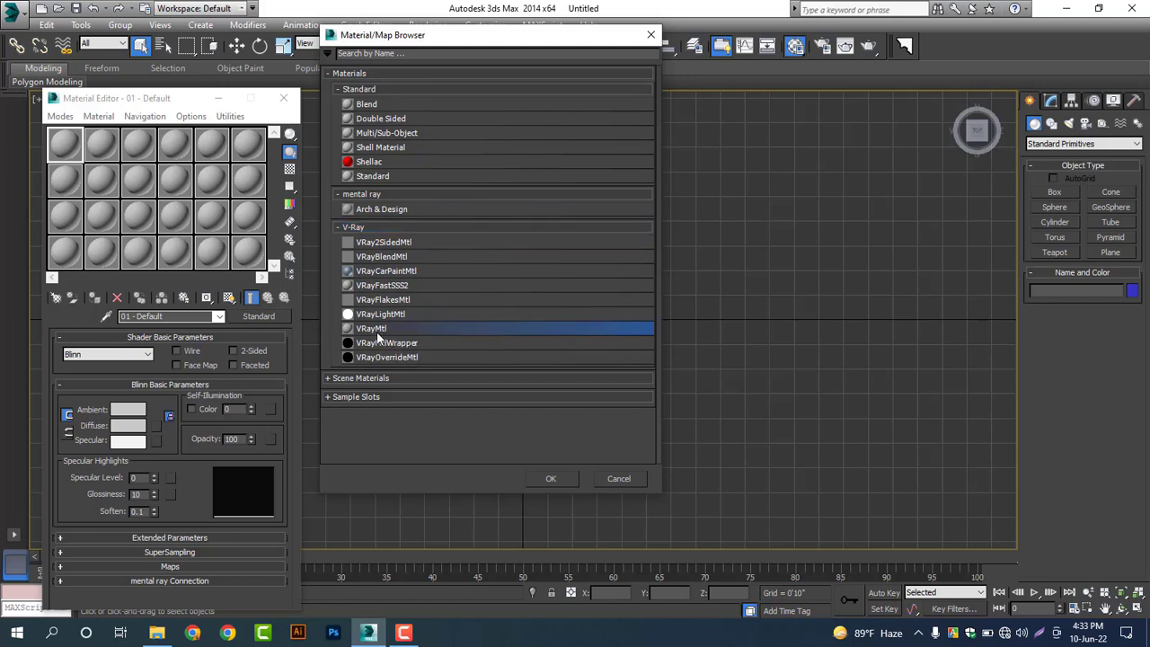
pyautogui.click(550, 481)
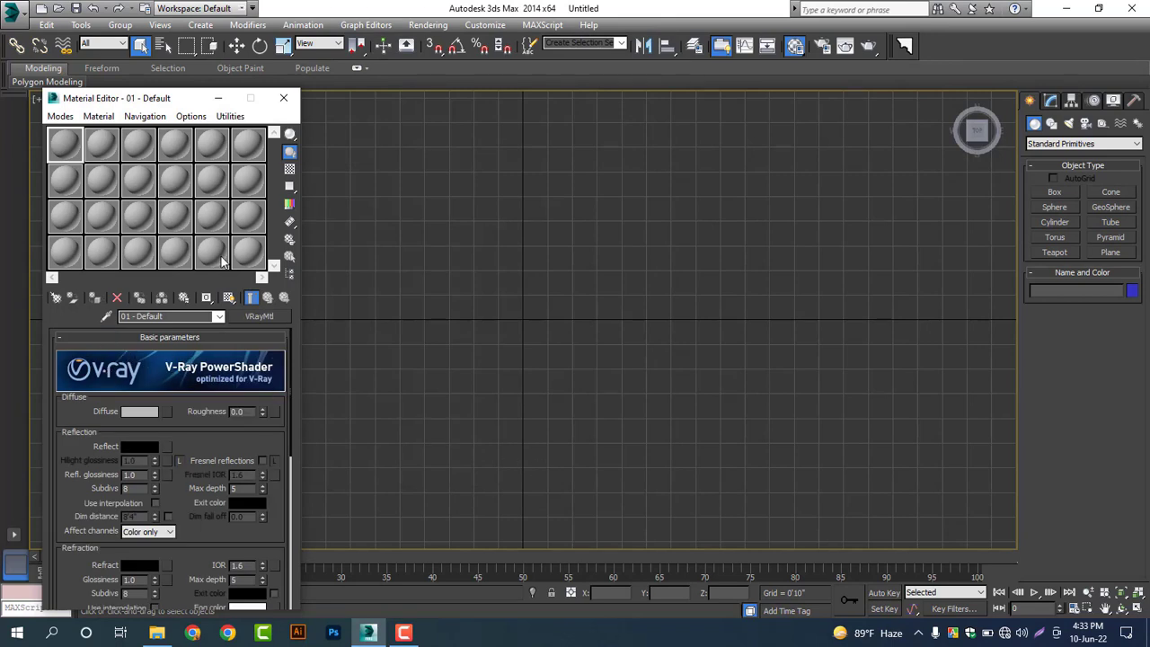
pyautogui.click(105, 149)
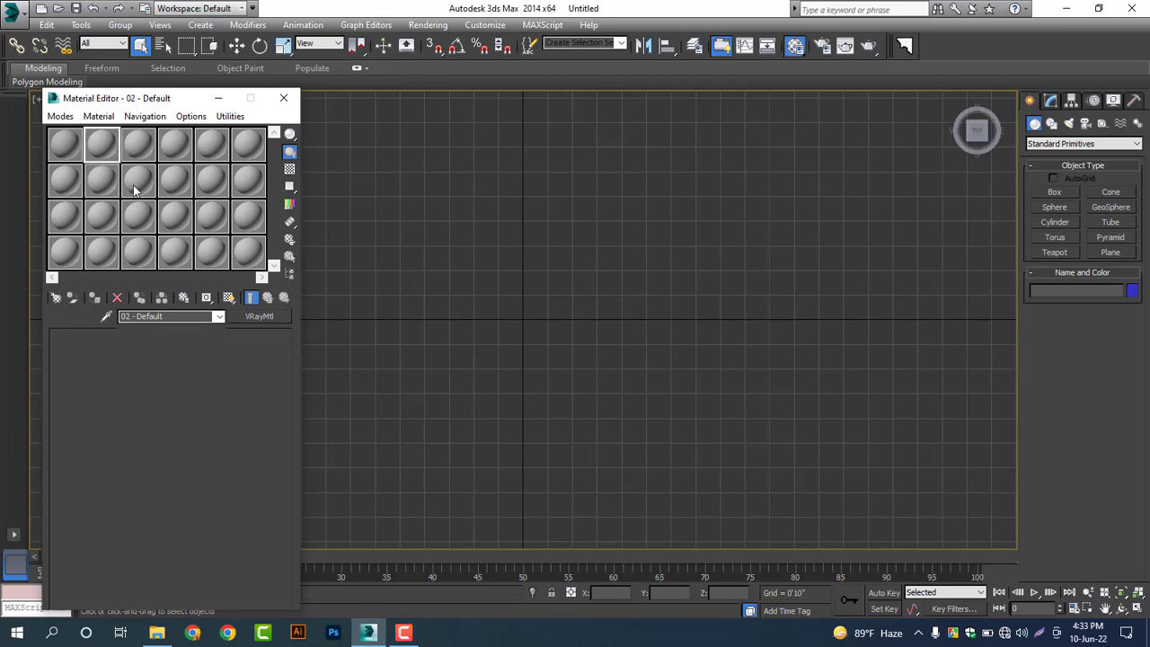
pyautogui.click(259, 316)
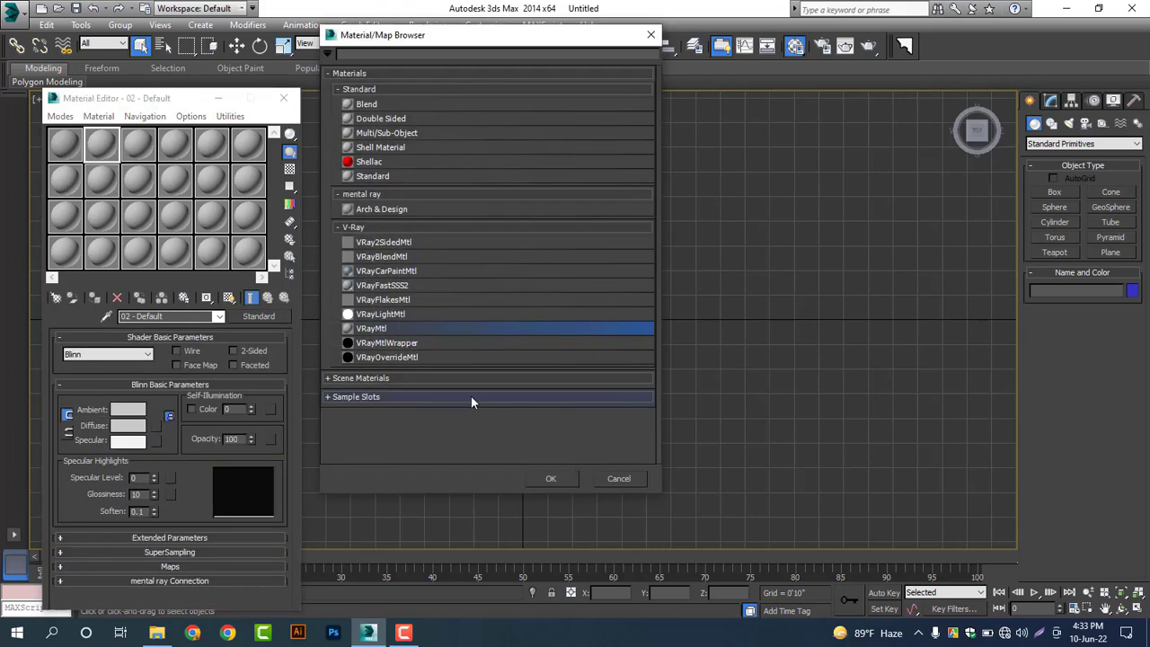
pyautogui.click(620, 478)
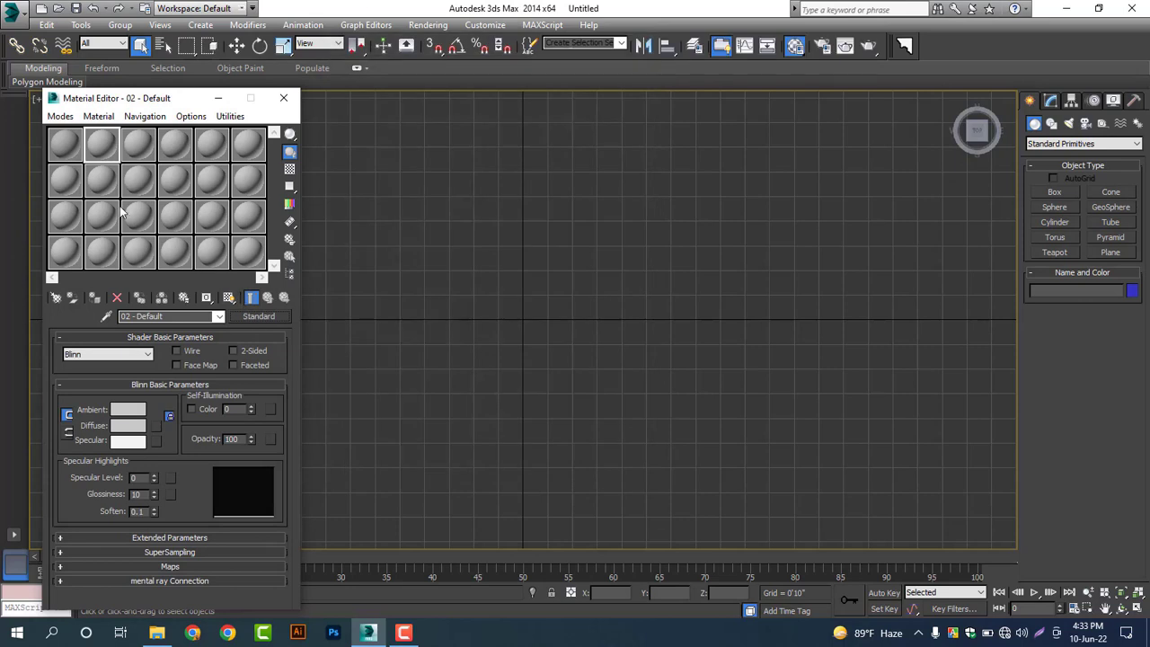
# Copy the first slot's VRayMtl material onto the remaining sample slots in the first two rows.
pyautogui.click(61, 153)
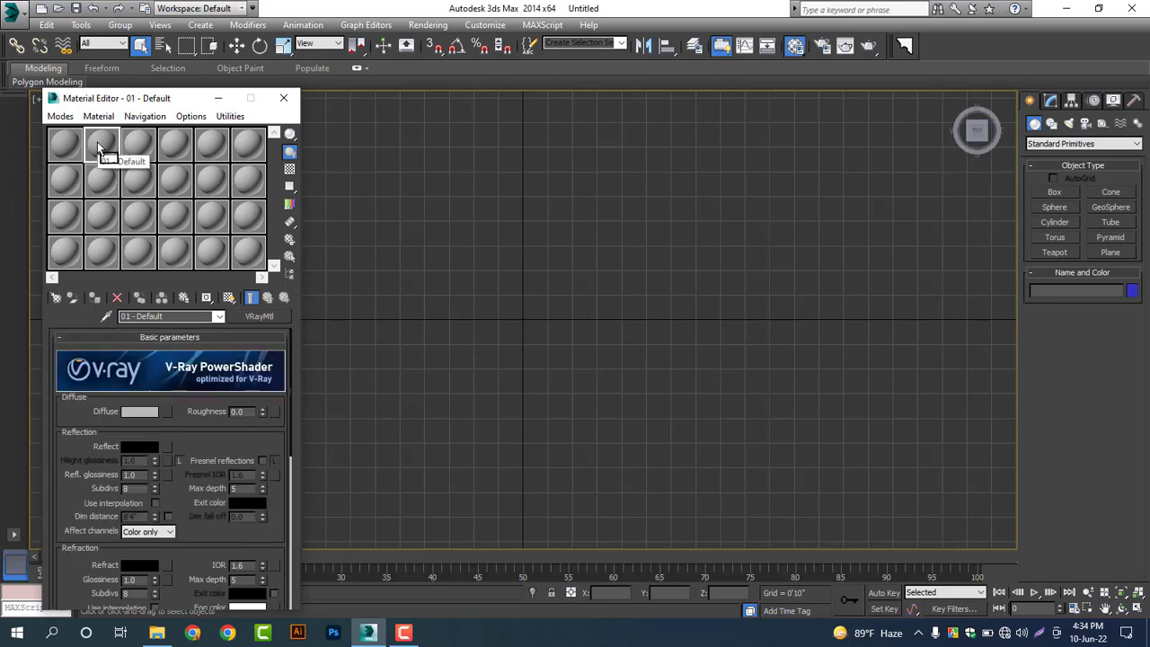
pyautogui.moveTo(98, 148); pyautogui.dragTo(240, 148)
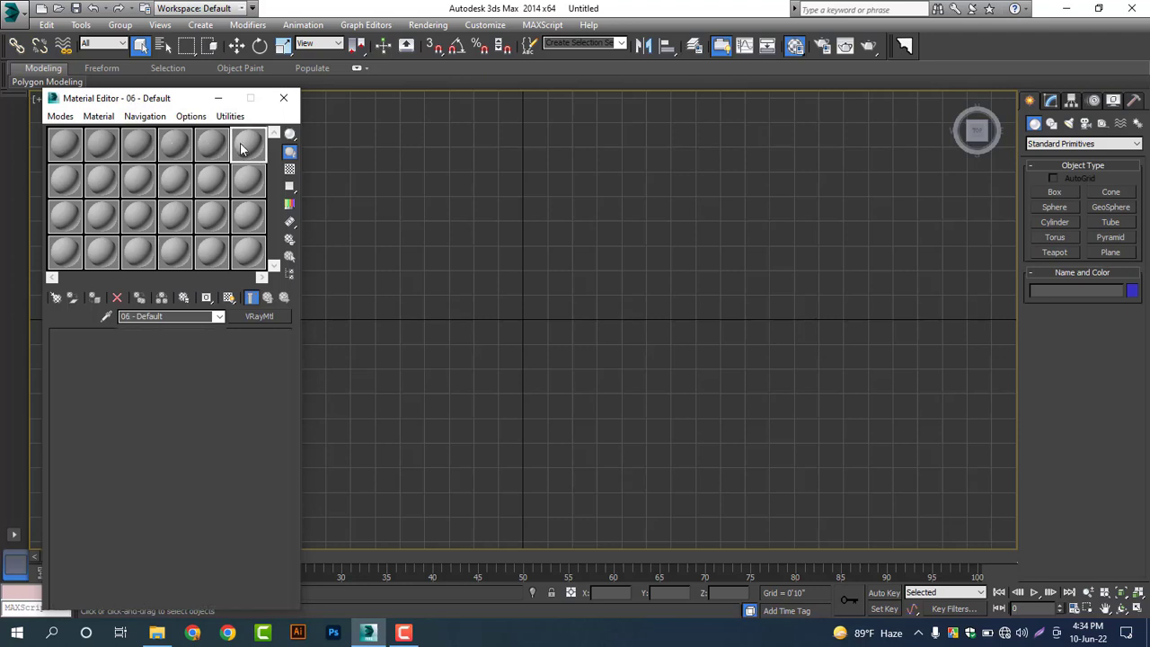
pyautogui.click(243, 181)
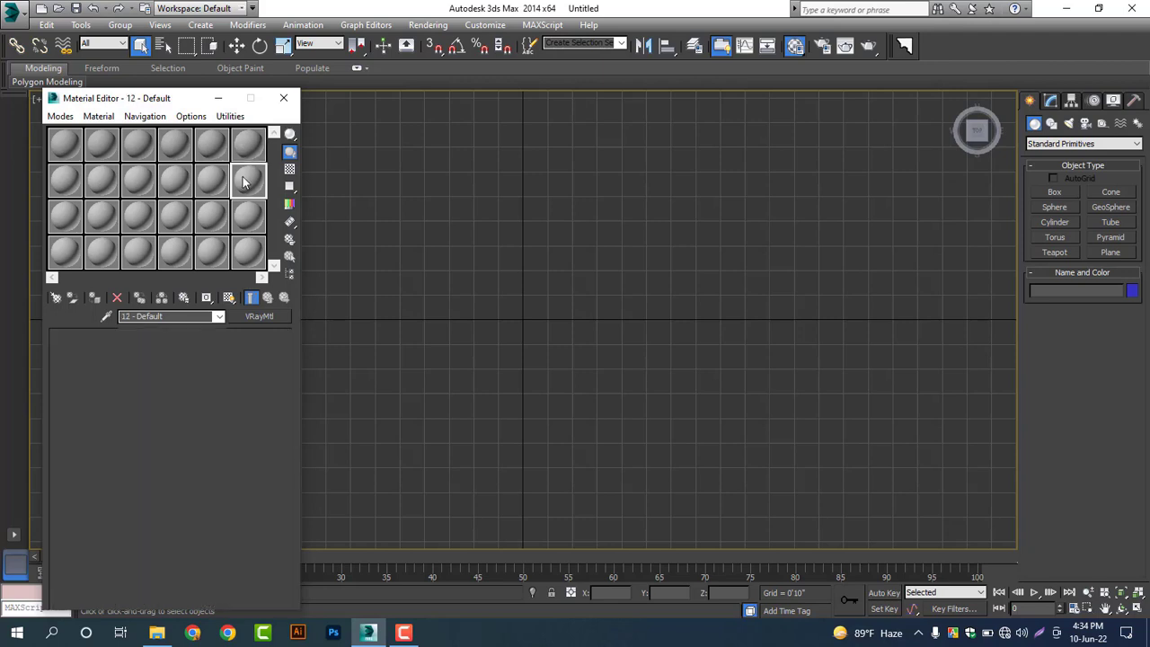
pyautogui.click(216, 182)
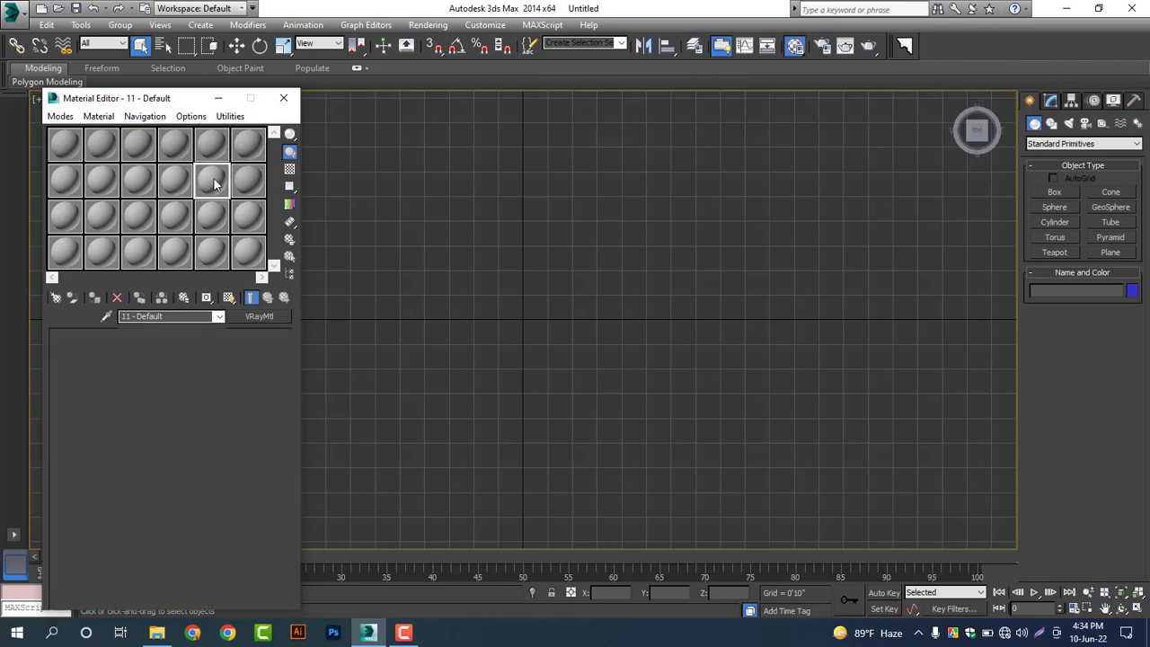
pyautogui.click(175, 183)
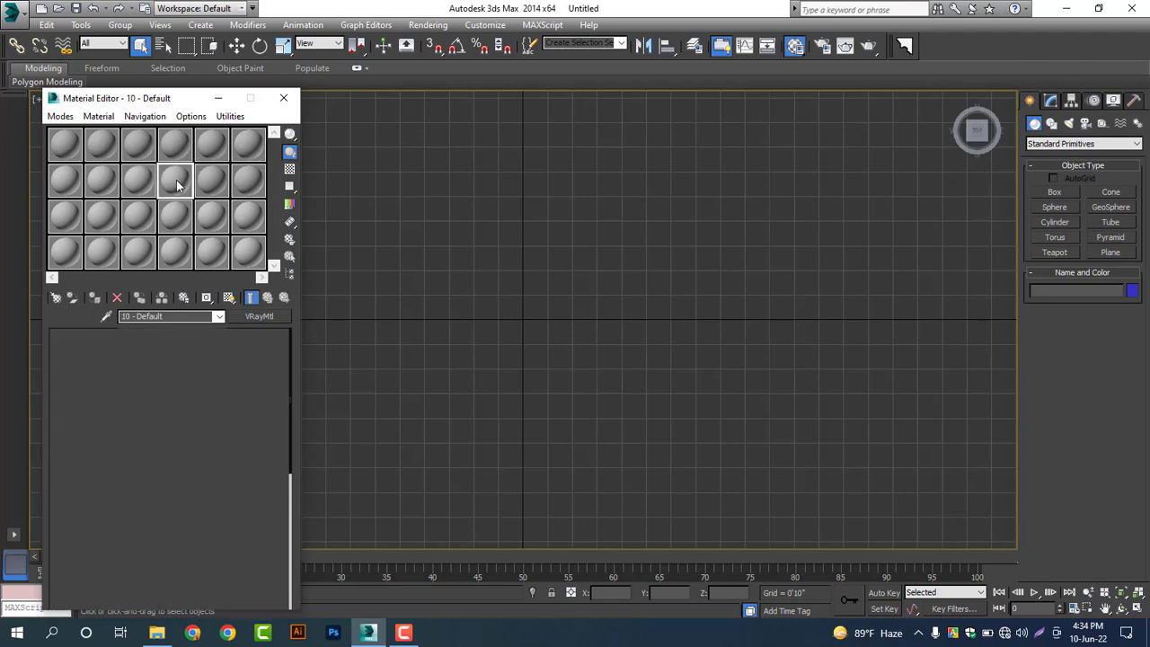
pyautogui.click(141, 181)
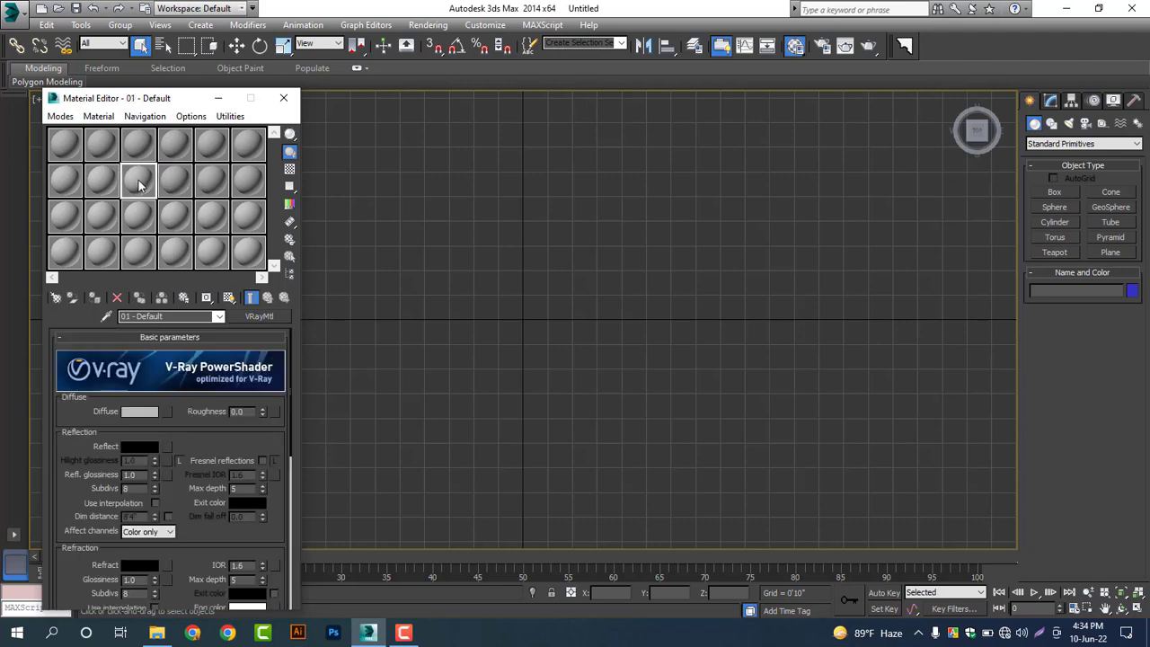
pyautogui.click(102, 180)
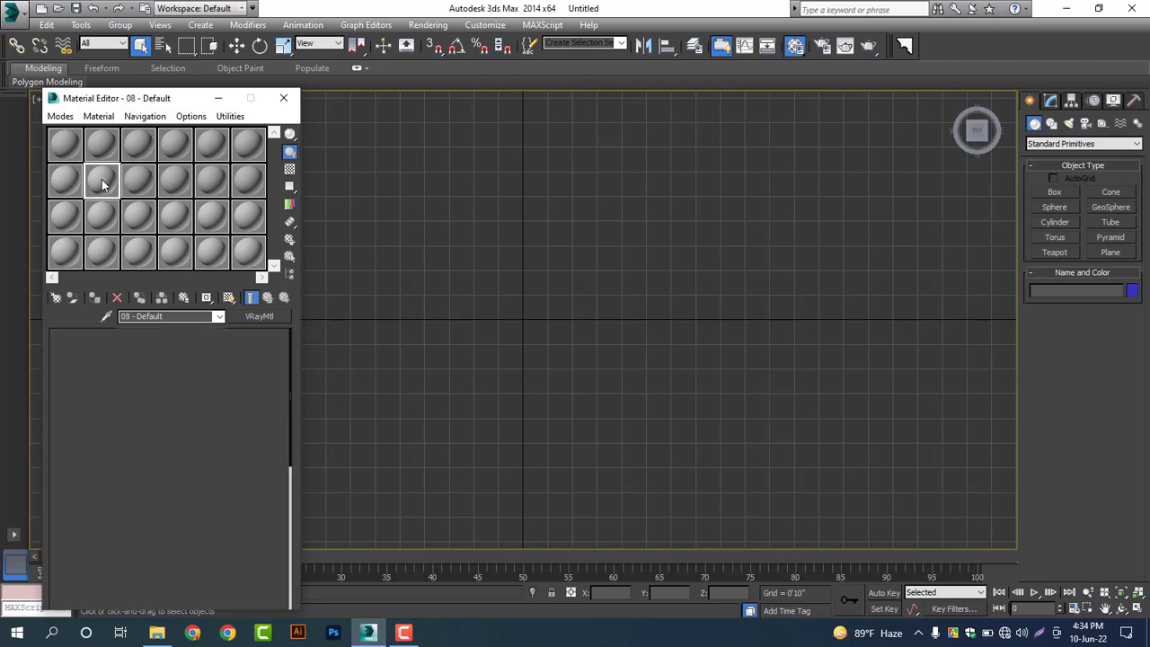
pyautogui.click(63, 179)
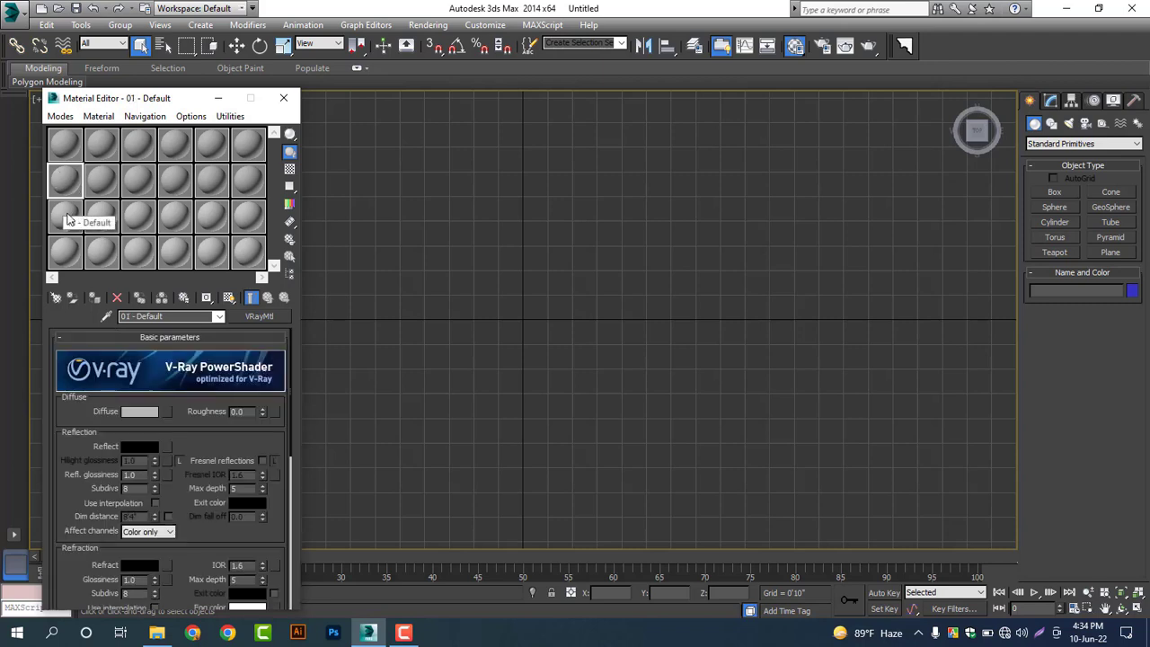
# Set the first sample slot in the third row, 13 - Default, to the VRayMtl material type.
pyautogui.click(60, 216)
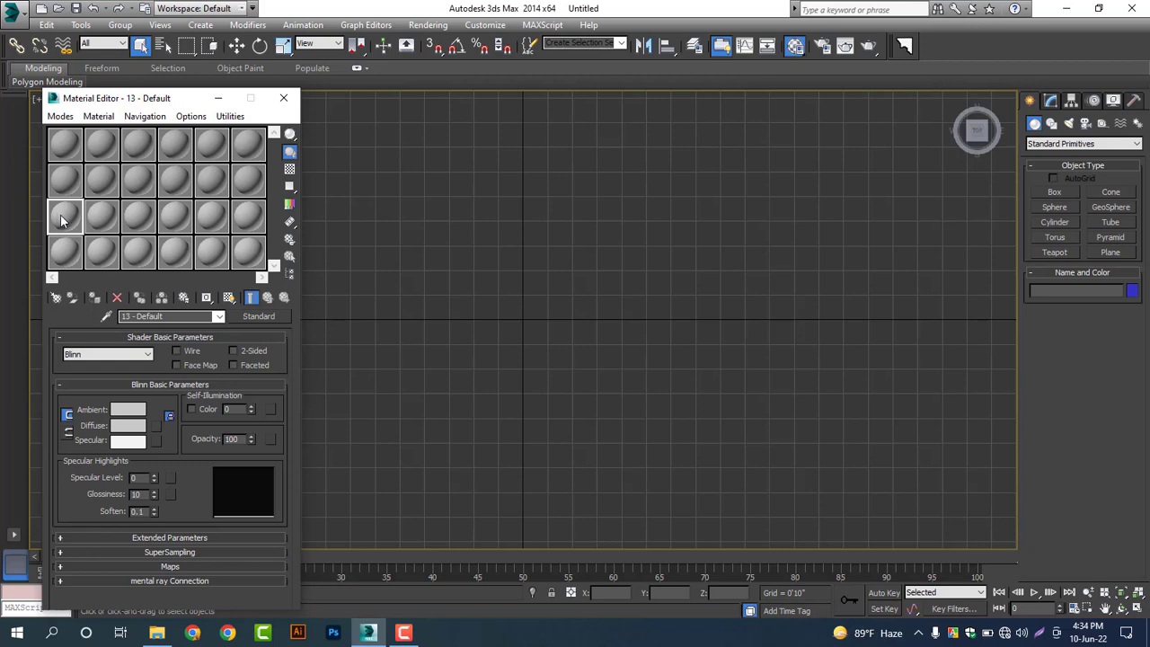
pyautogui.click(258, 316)
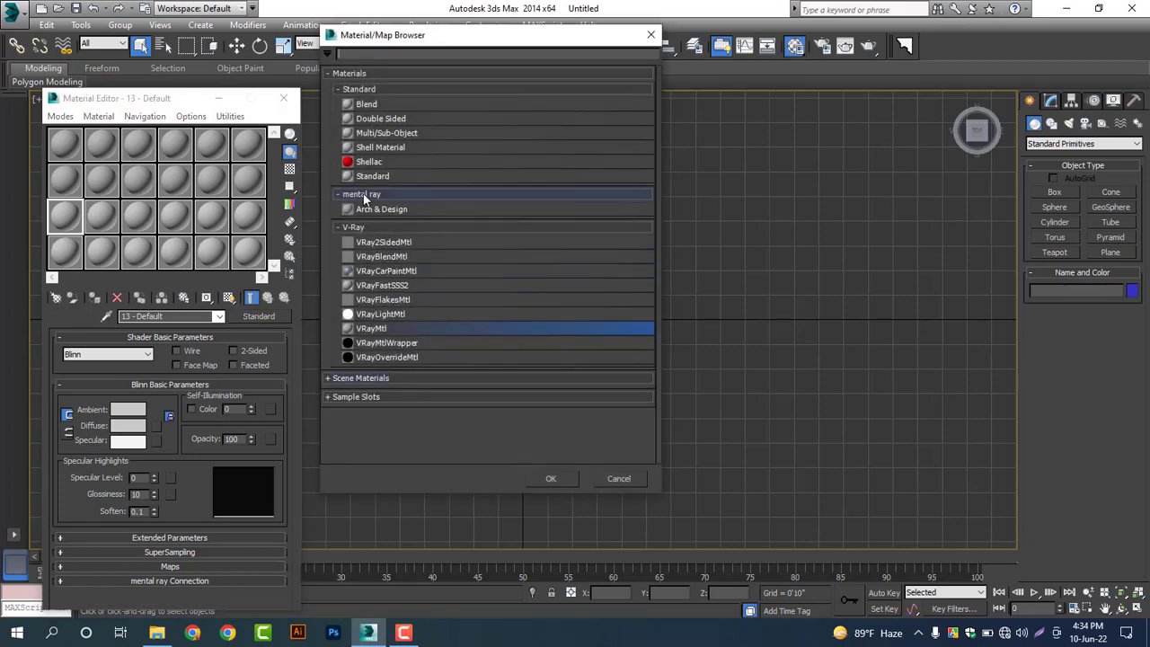
pyautogui.click(353, 228)
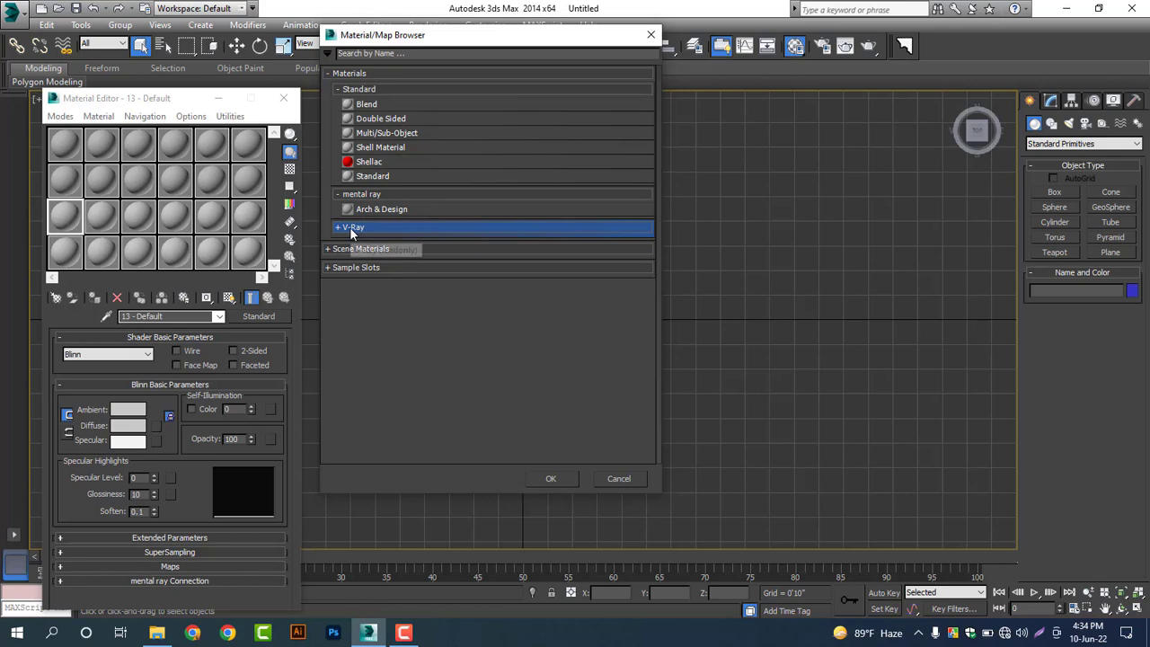
pyautogui.click(350, 228)
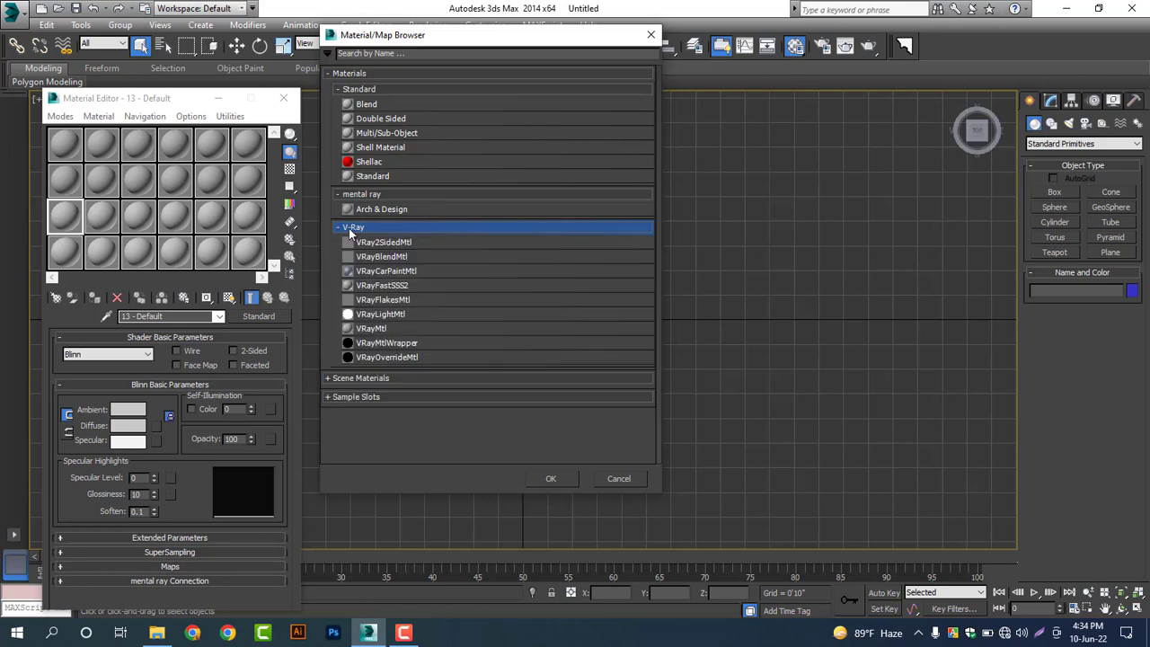
pyautogui.click(375, 331)
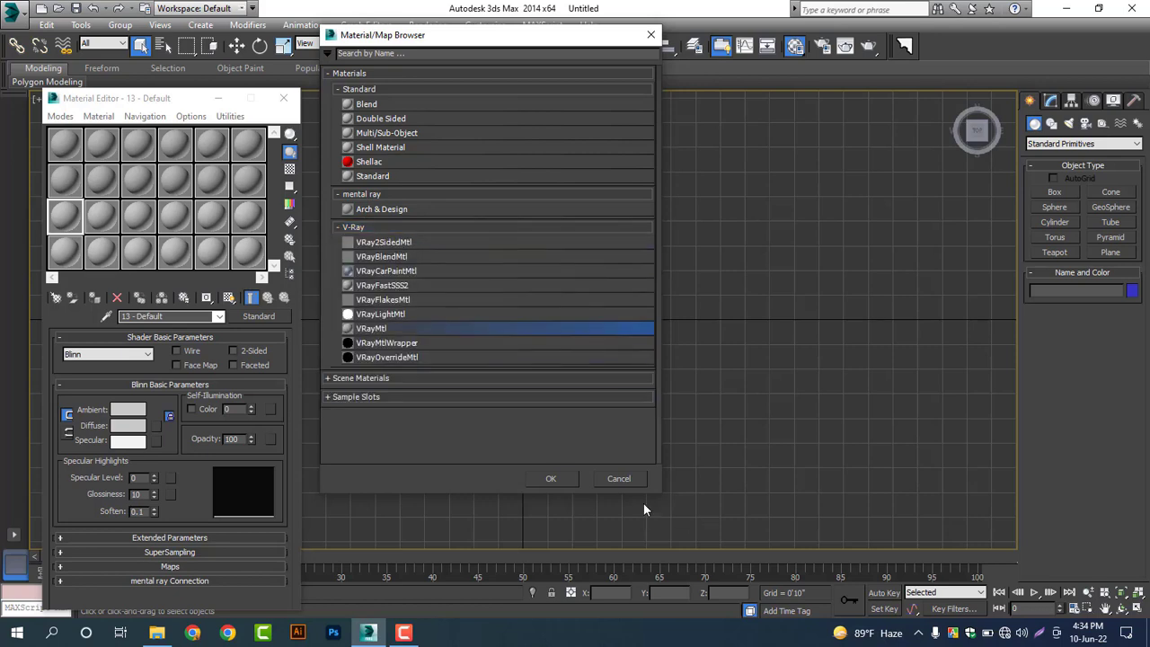
pyautogui.click(551, 480)
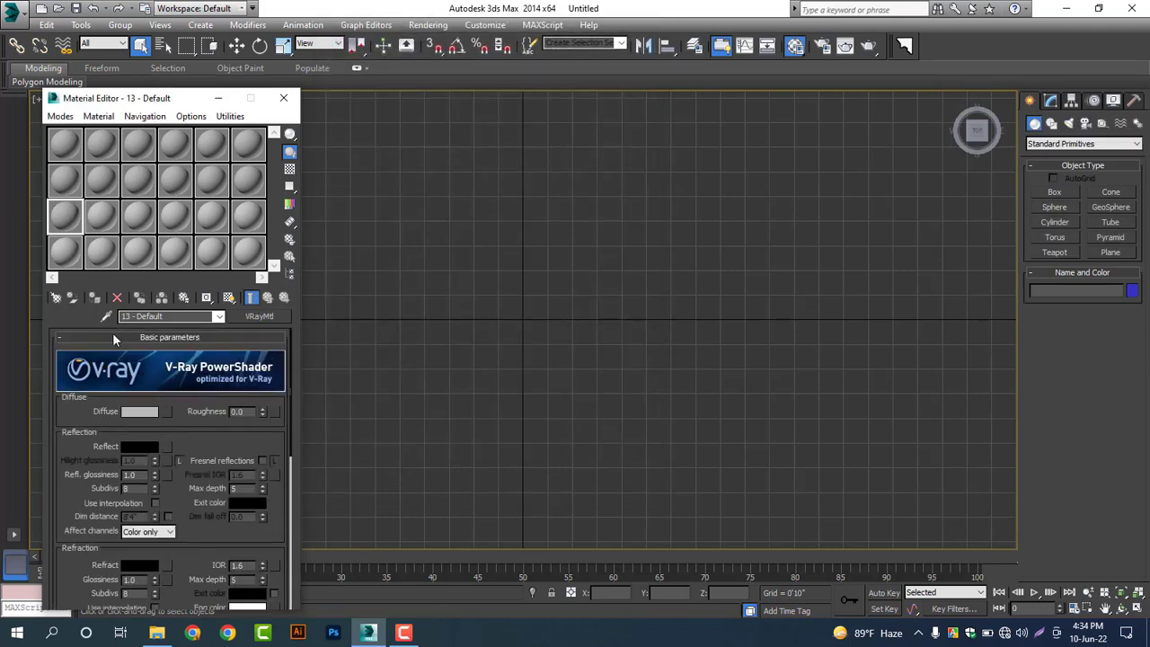
# Copy the VRayMtl material from 13 - Default onto the other sample slots in the third row.
pyautogui.click(105, 216)
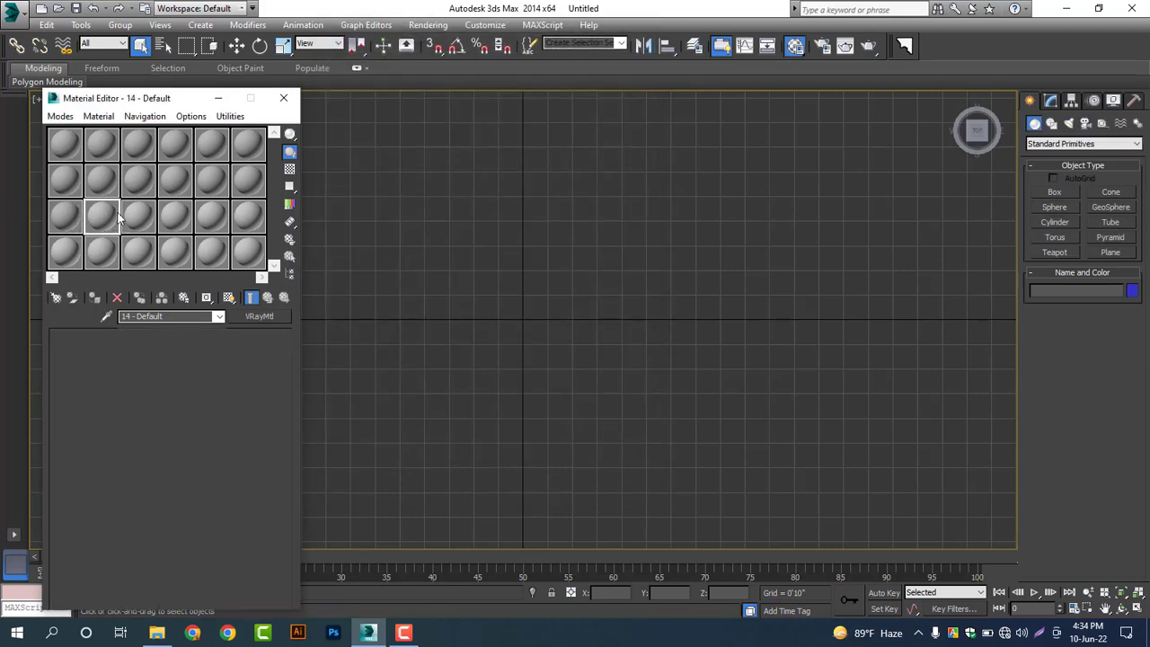
pyautogui.click(139, 218)
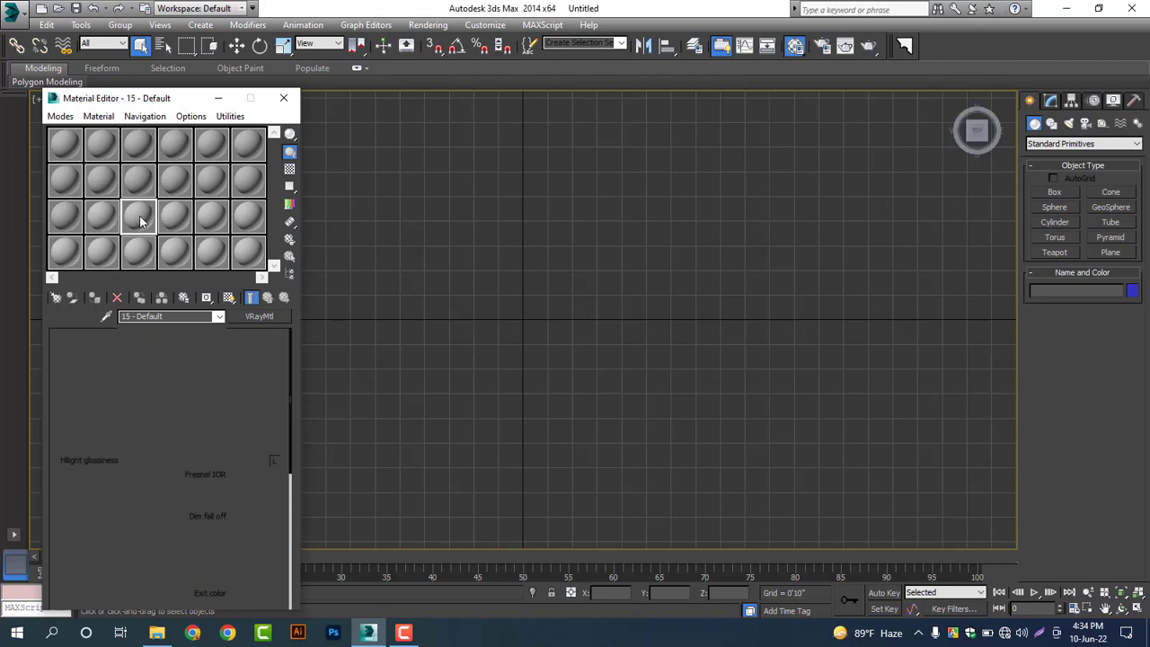
pyautogui.click(167, 216)
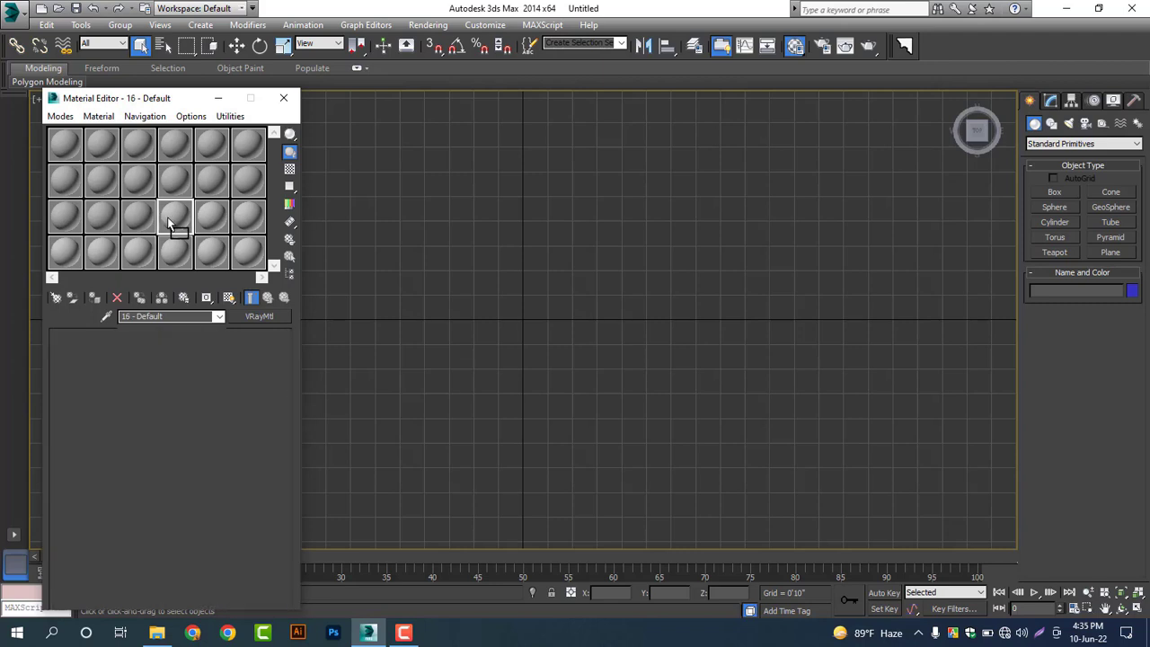
pyautogui.moveTo(202, 218); pyautogui.dragTo(220, 214)
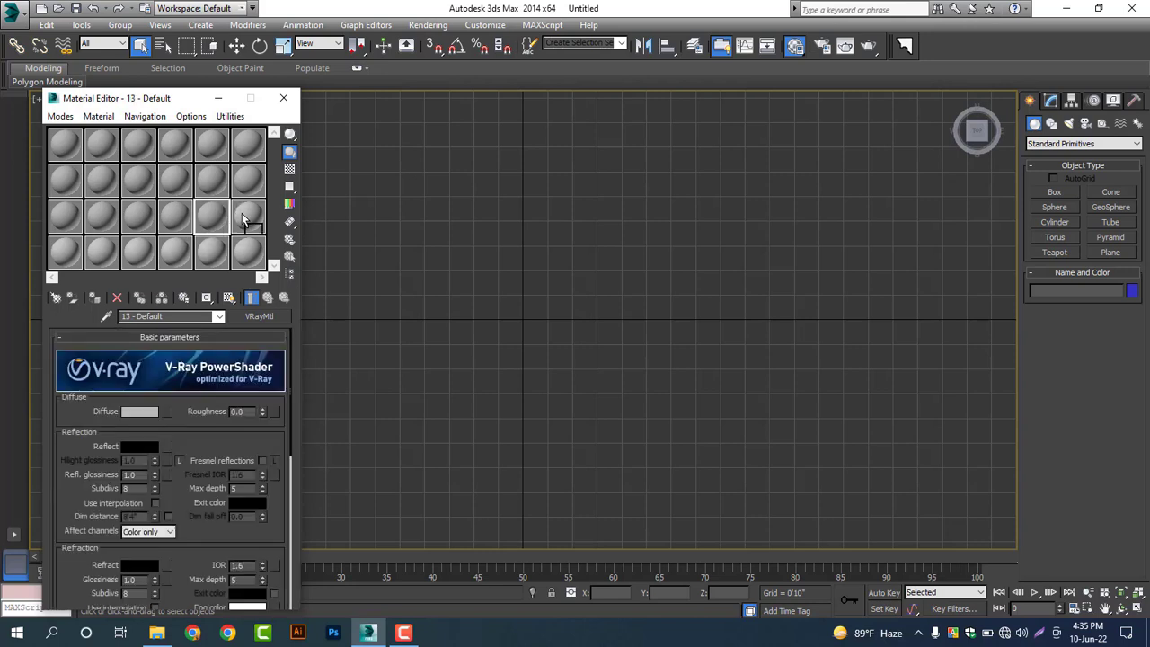
pyautogui.click(248, 219)
# Copy the 13 - Default VRayMtl material onto all six sample slots in the fourth row.
pyautogui.click(243, 253)
pyautogui.click(211, 255)
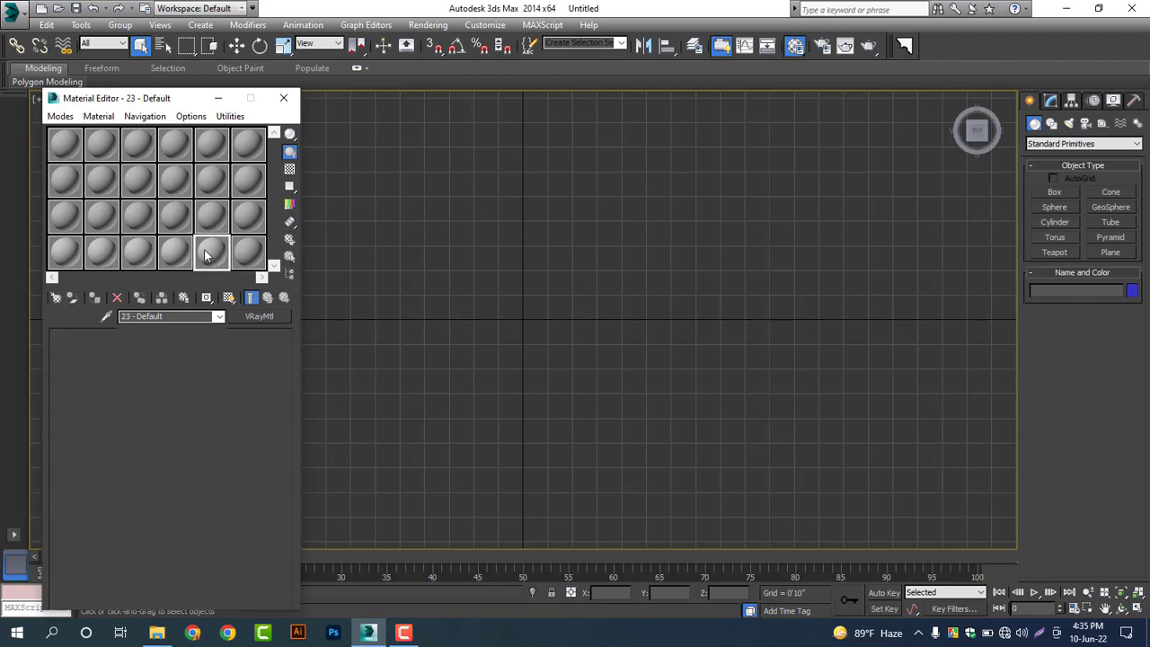
pyautogui.click(175, 252)
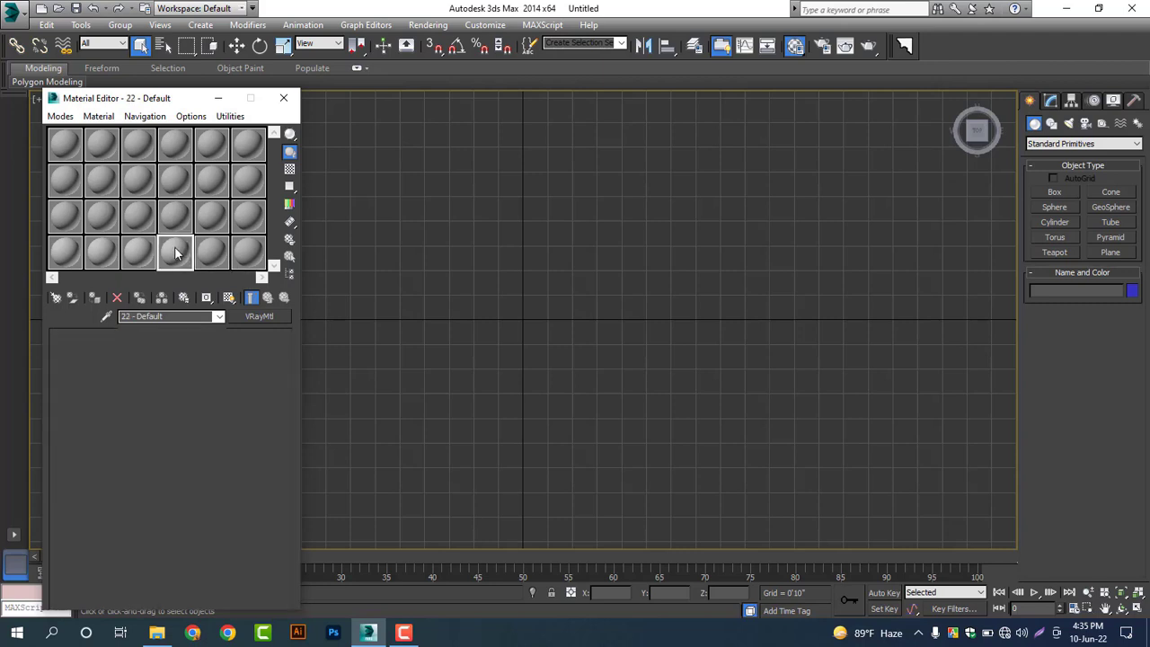
pyautogui.click(141, 255)
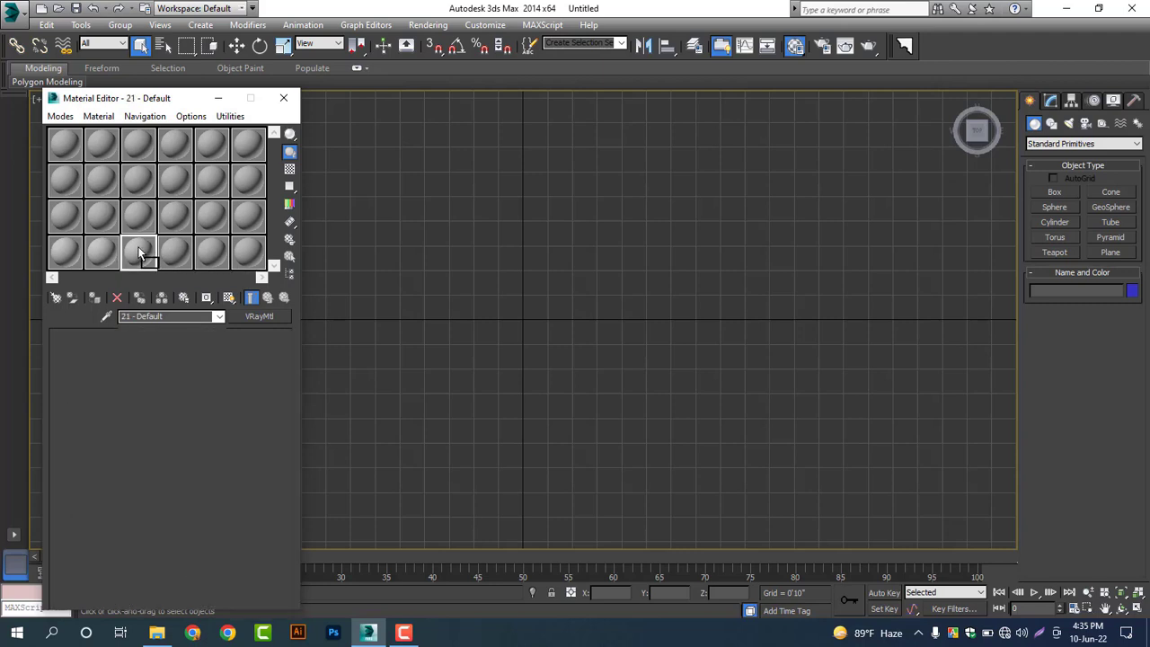
pyautogui.click(103, 255)
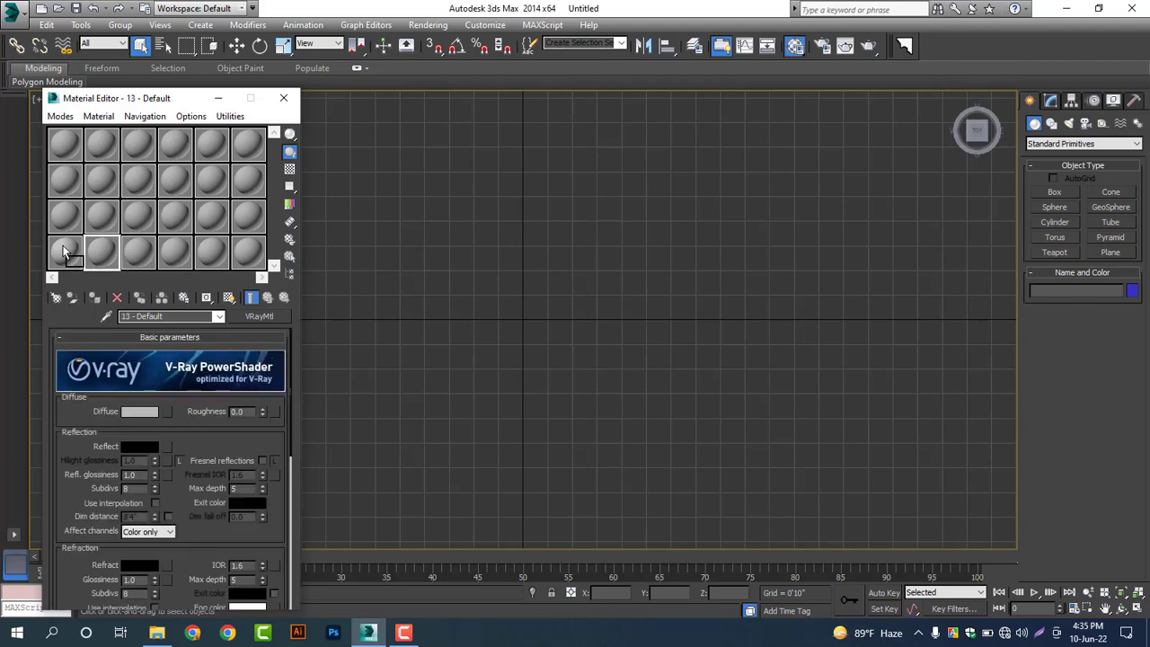
pyautogui.click(64, 253)
# Cycle the sample slot layout through 3X2 and 5X3 back to 6X4, and select the last slot.
pyautogui.click(232, 117)
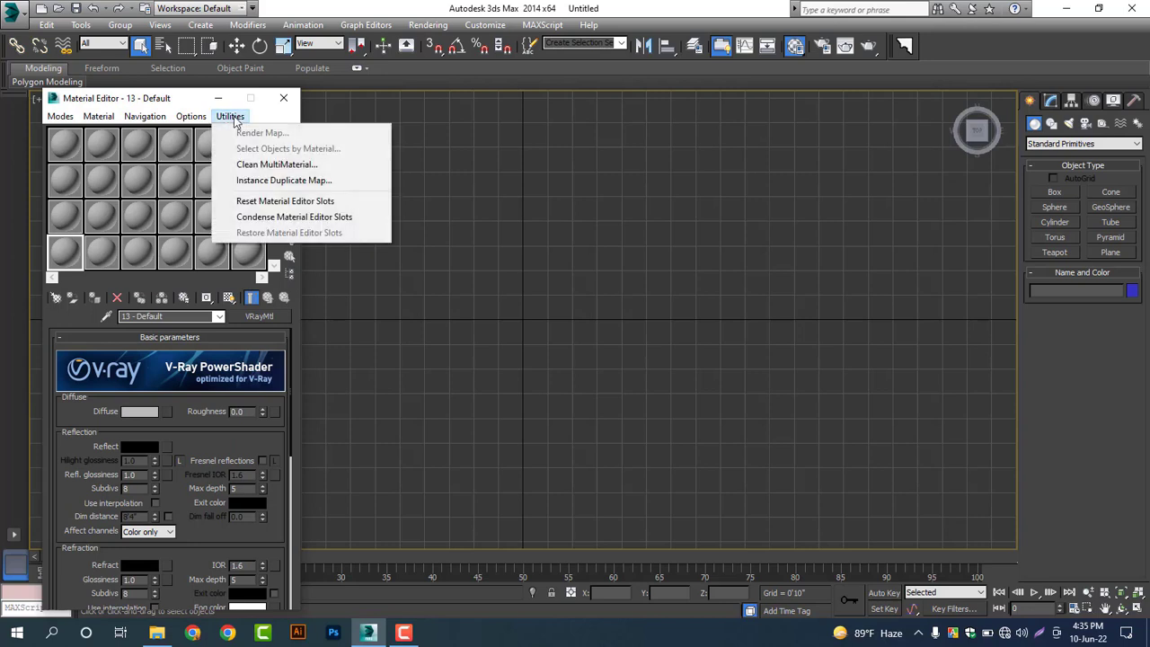
pyautogui.moveTo(198, 123)
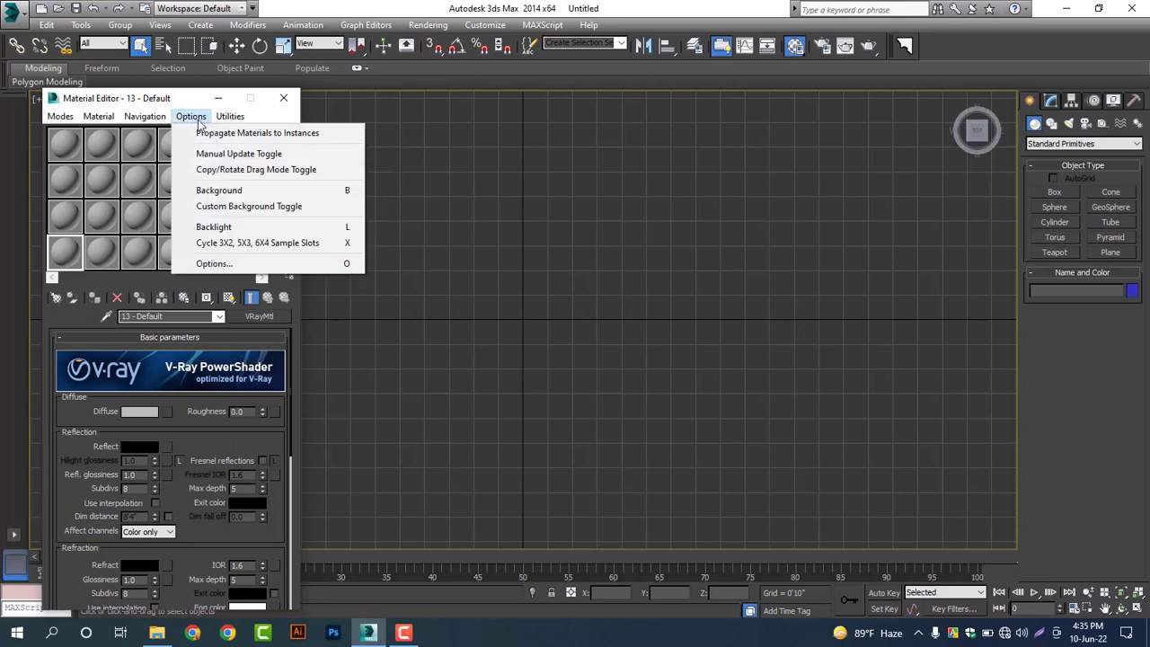
pyautogui.click(257, 243)
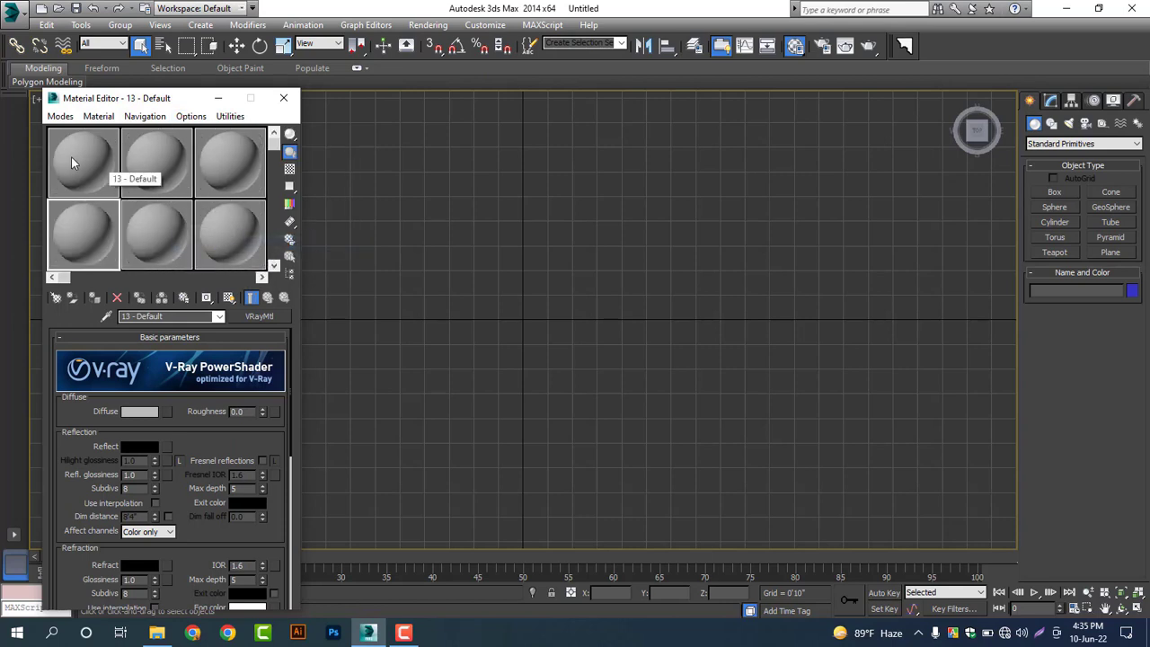
pyautogui.click(191, 116)
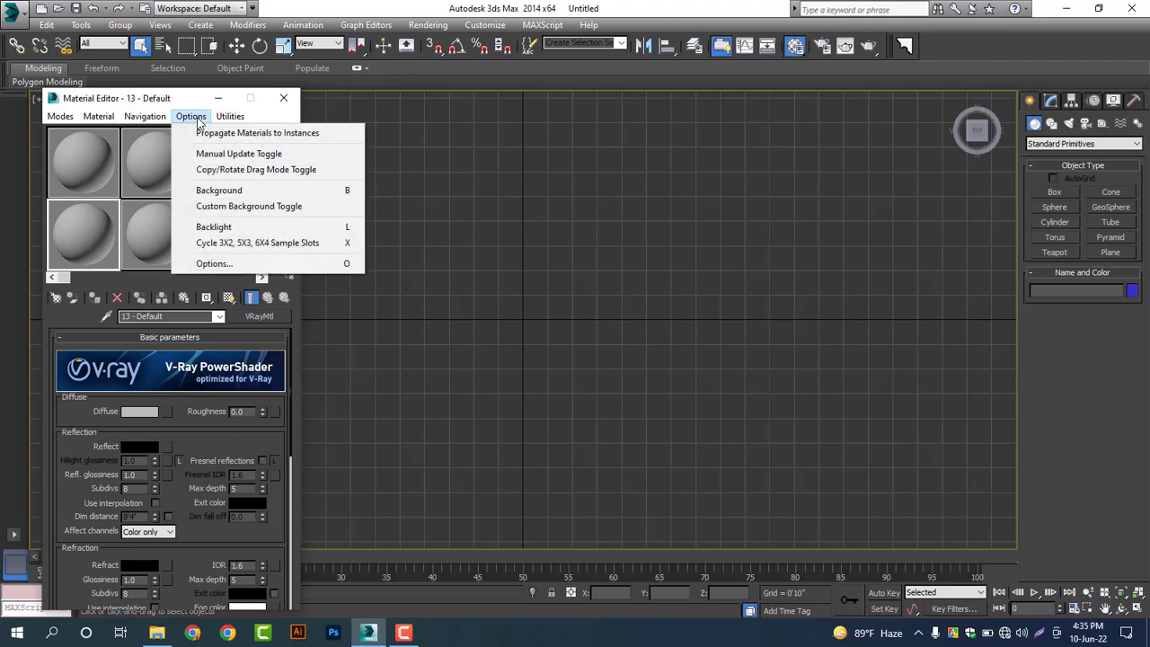
pyautogui.click(260, 243)
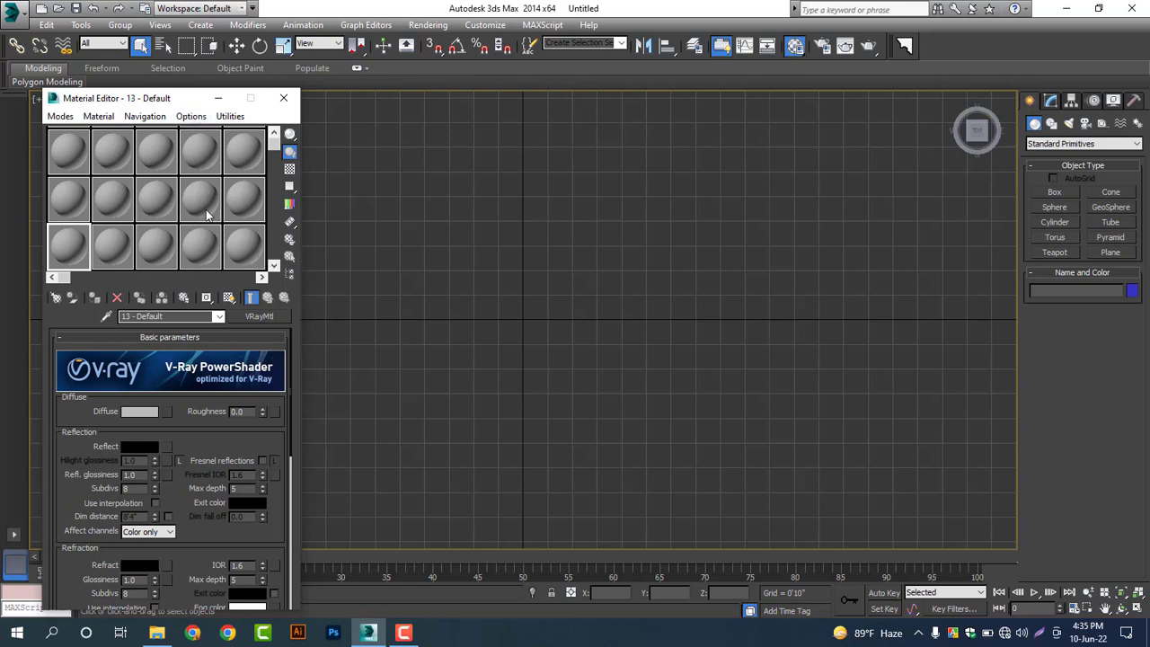
pyautogui.click(192, 117)
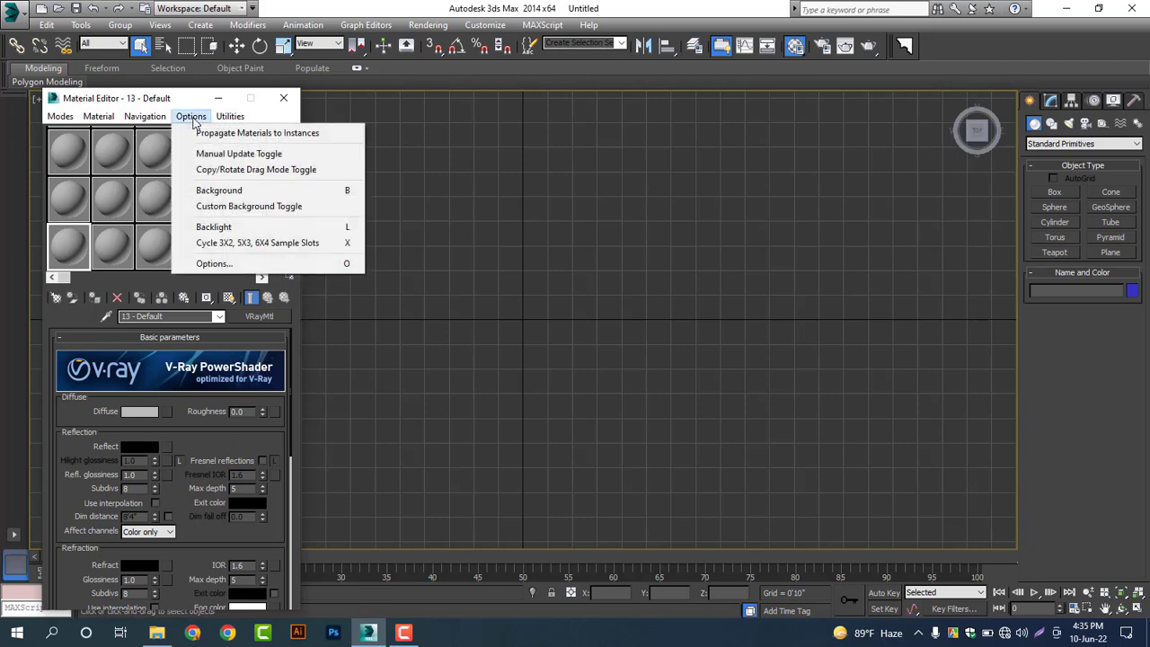
pyautogui.click(249, 251)
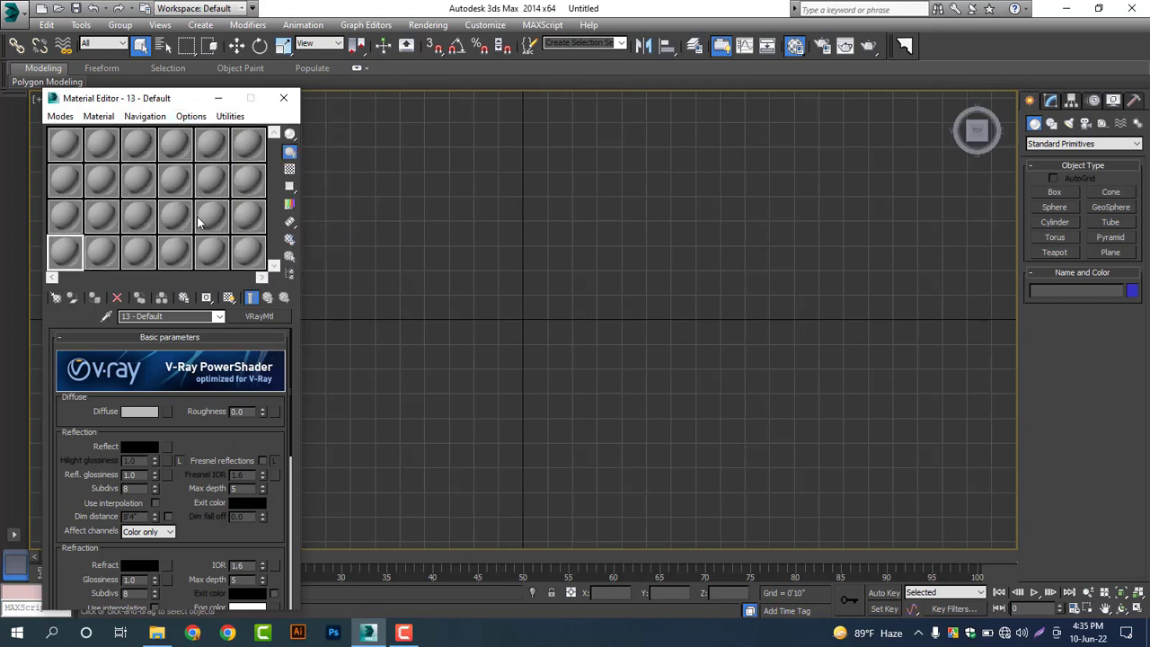
pyautogui.click(248, 252)
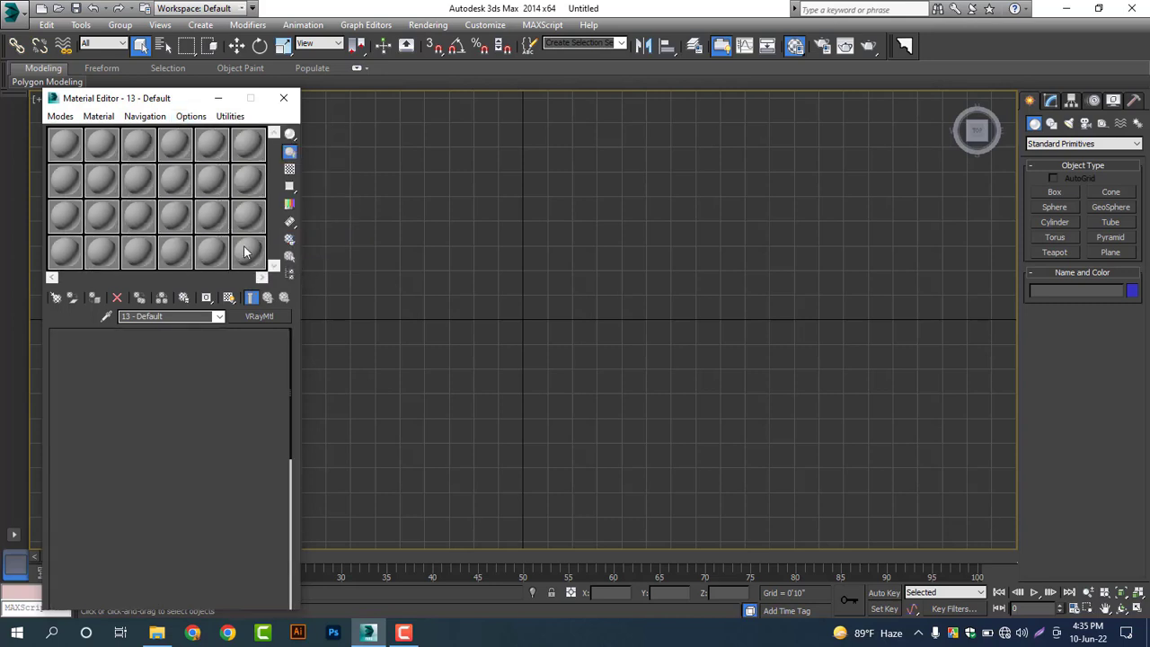
# Switch the Material Editor to Slate mode and back to Compact mode.
pyautogui.click(63, 116)
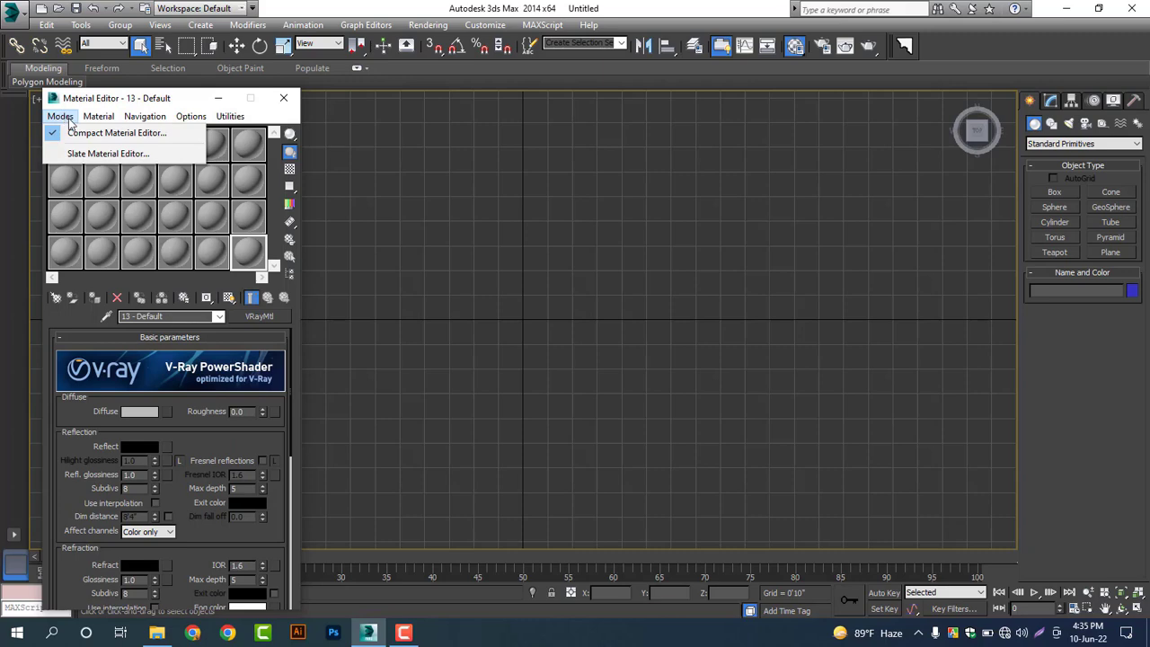
pyautogui.click(87, 154)
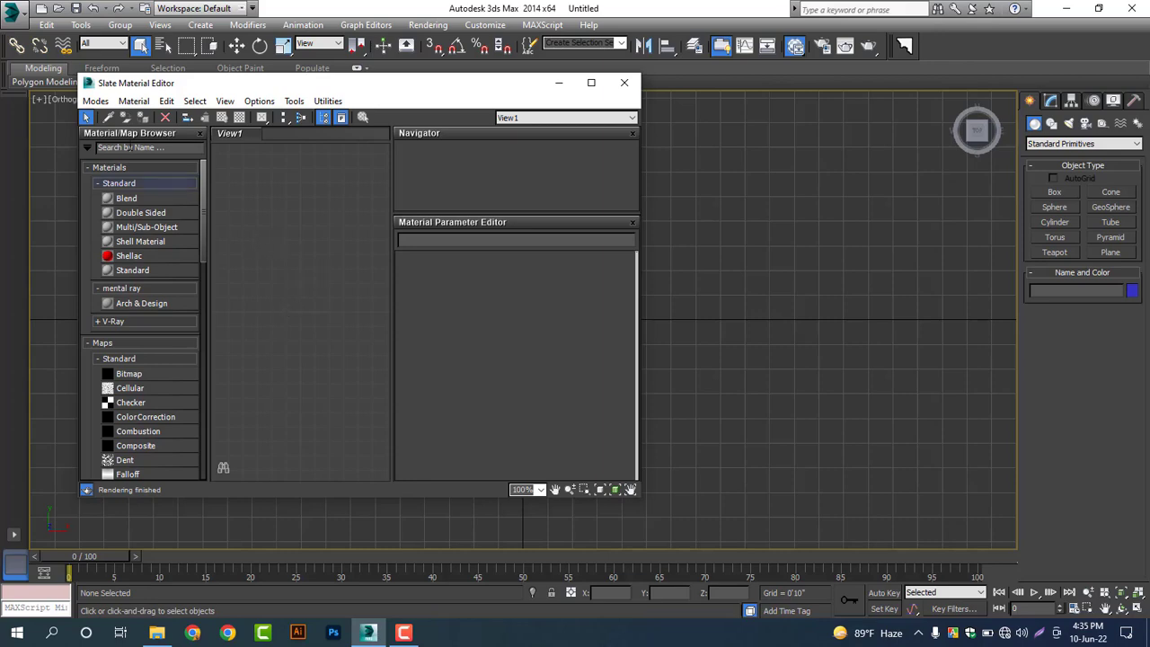
pyautogui.click(96, 102)
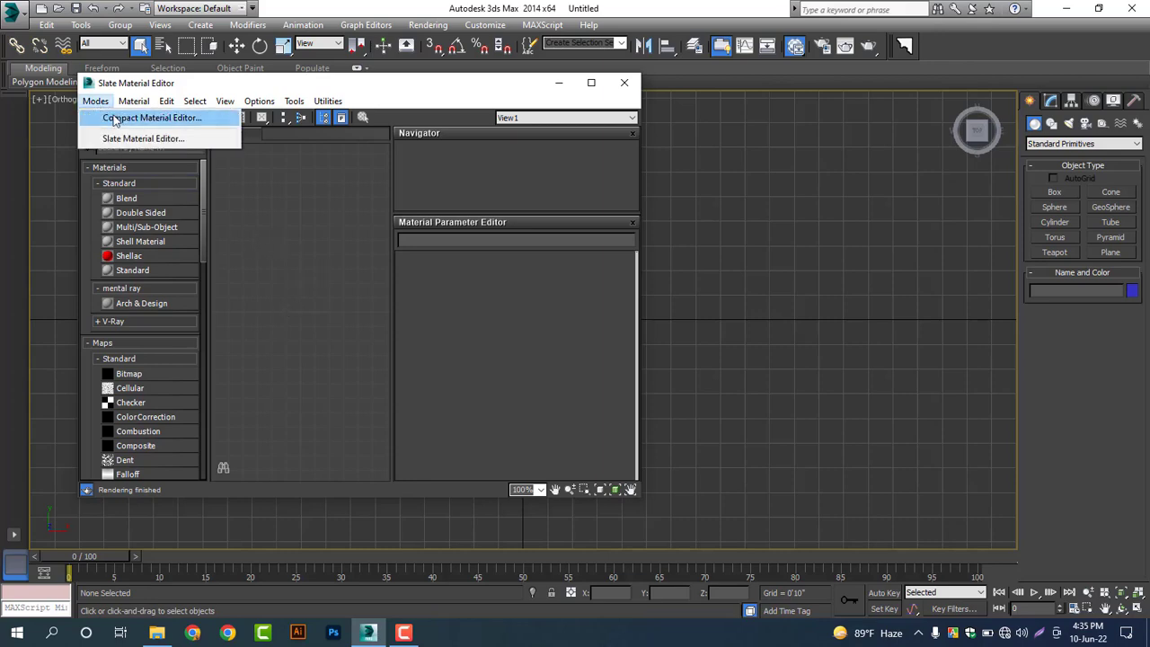
pyautogui.click(120, 119)
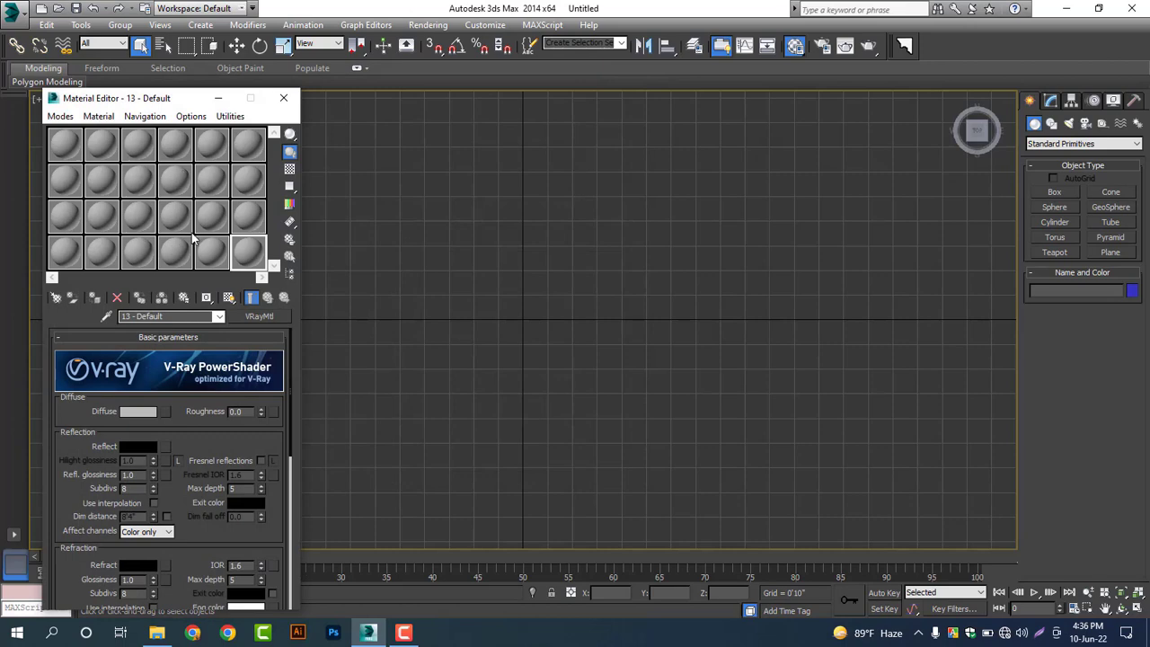
# Switch to the Slate Material Editor, close it and reopen it.
pyautogui.click(60, 117)
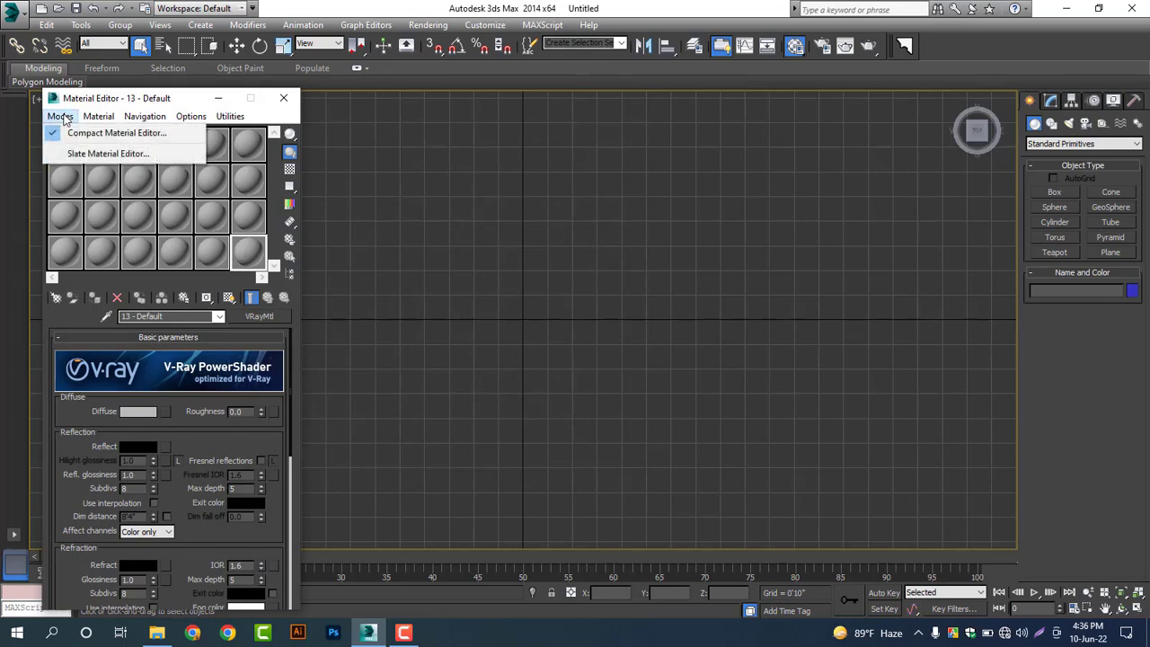
pyautogui.click(82, 158)
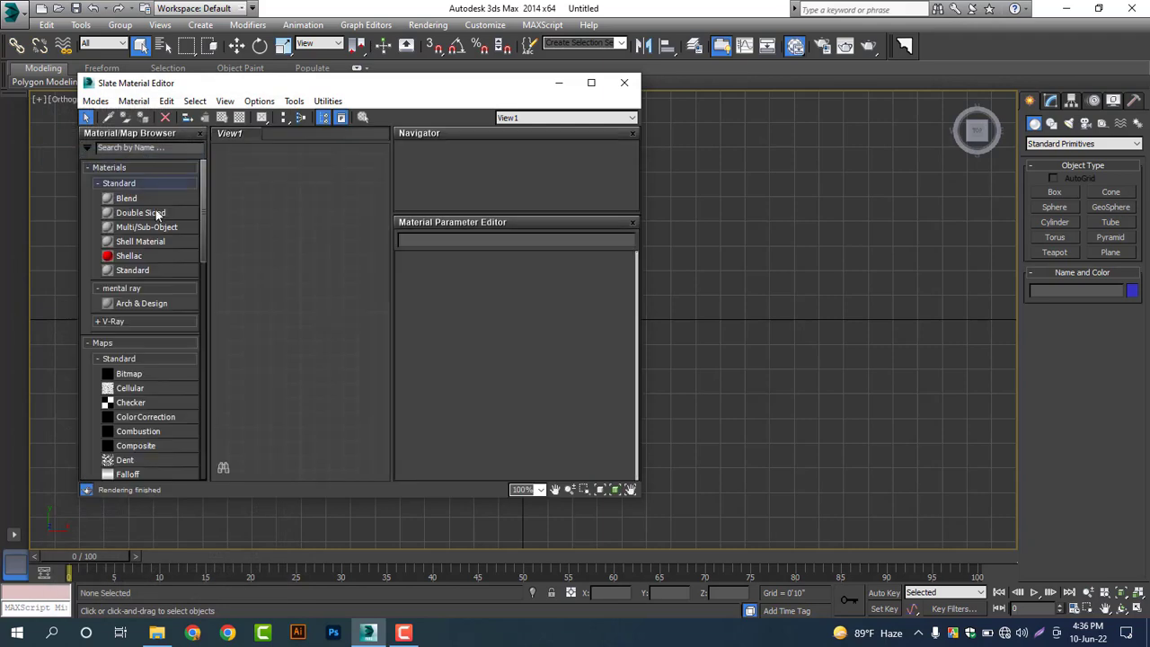
pyautogui.click(613, 84)
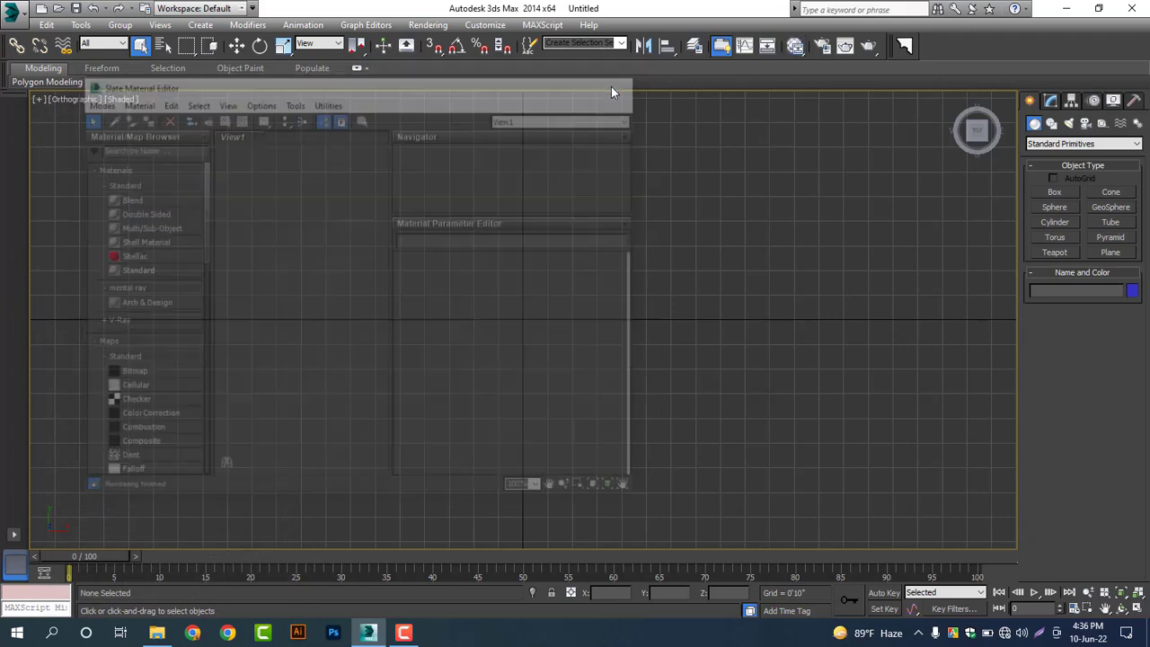
pyautogui.press('m')
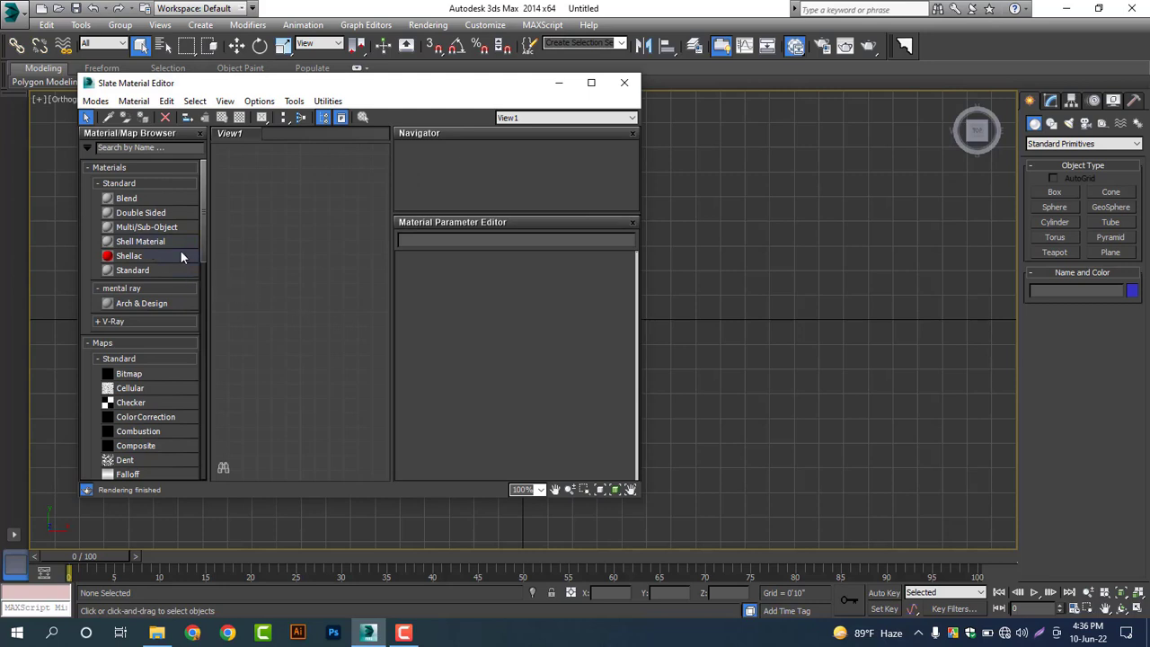
# Return the Slate Material Editor to Compact mode and close the Material Editor.
pyautogui.click(93, 101)
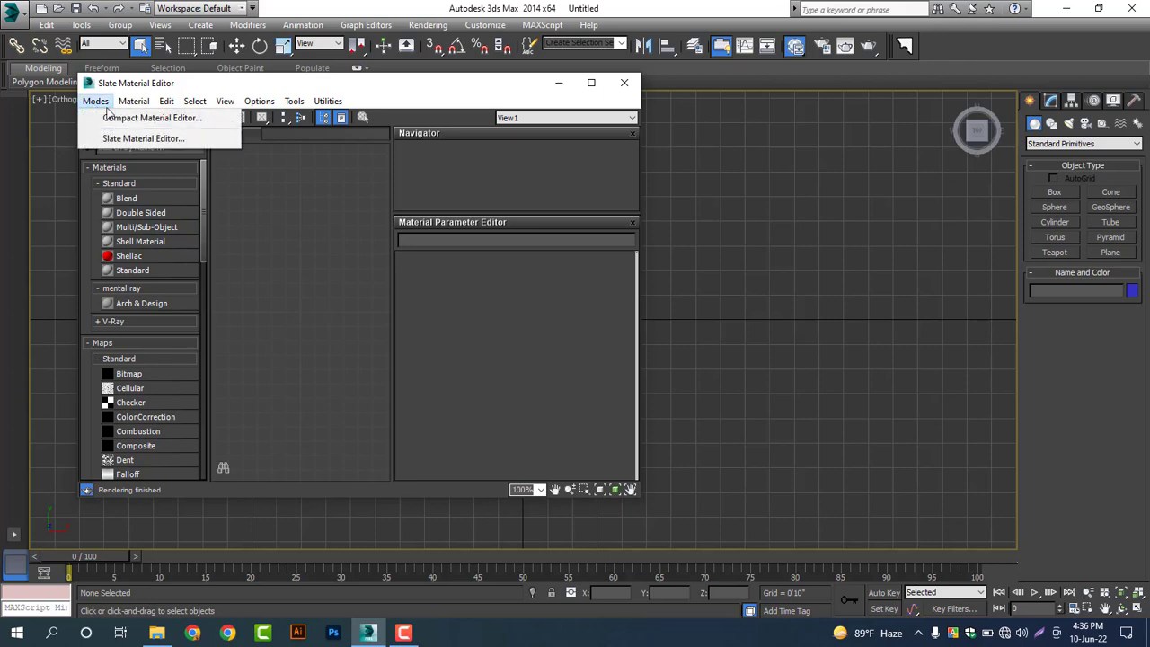
pyautogui.click(117, 122)
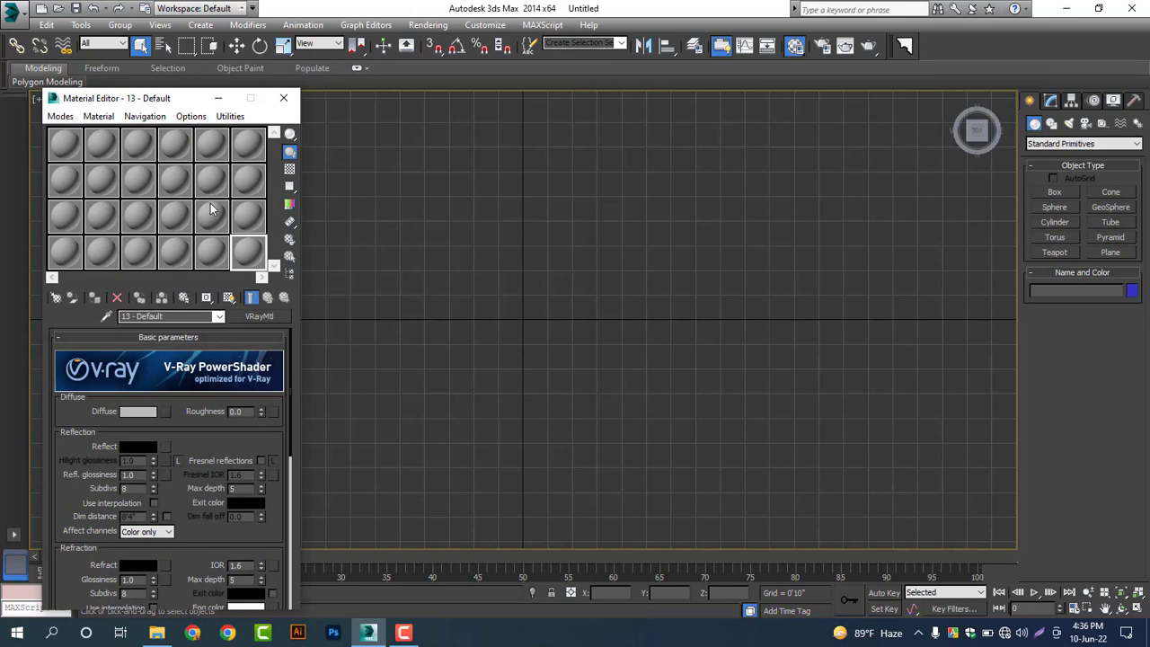
pyautogui.click(284, 99)
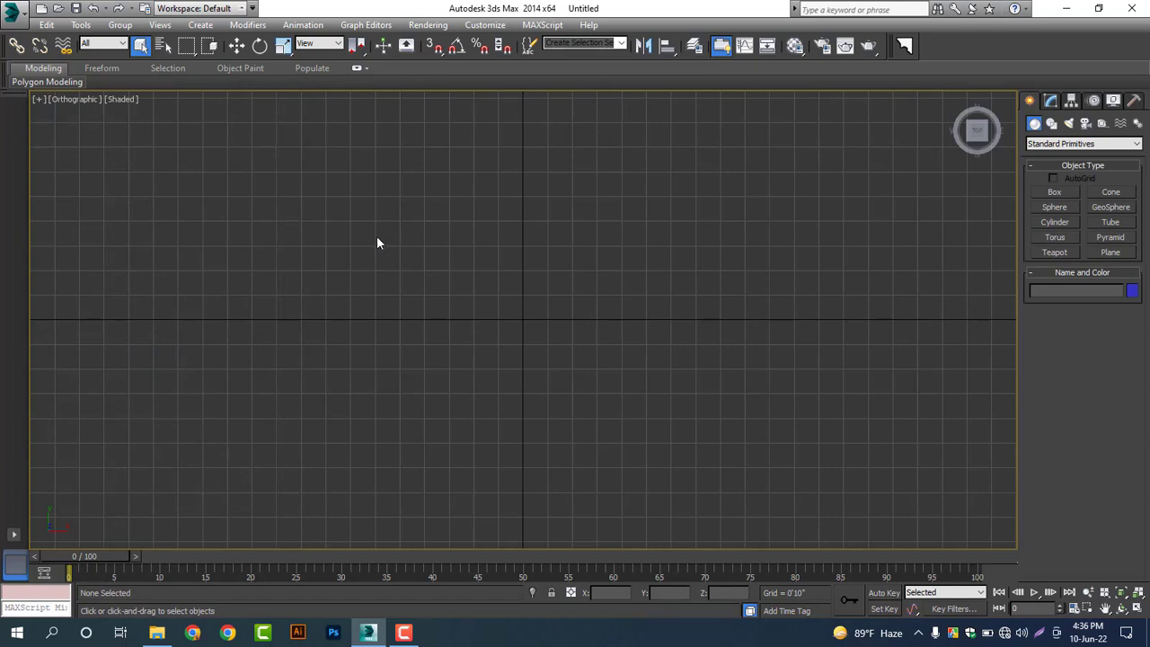
# Open the AutoCAD drawing dated 10-Jun-22 from the Desktop's cad file folder for import, bringing up its DWG/DXF import options.
pyautogui.click(9, 17)
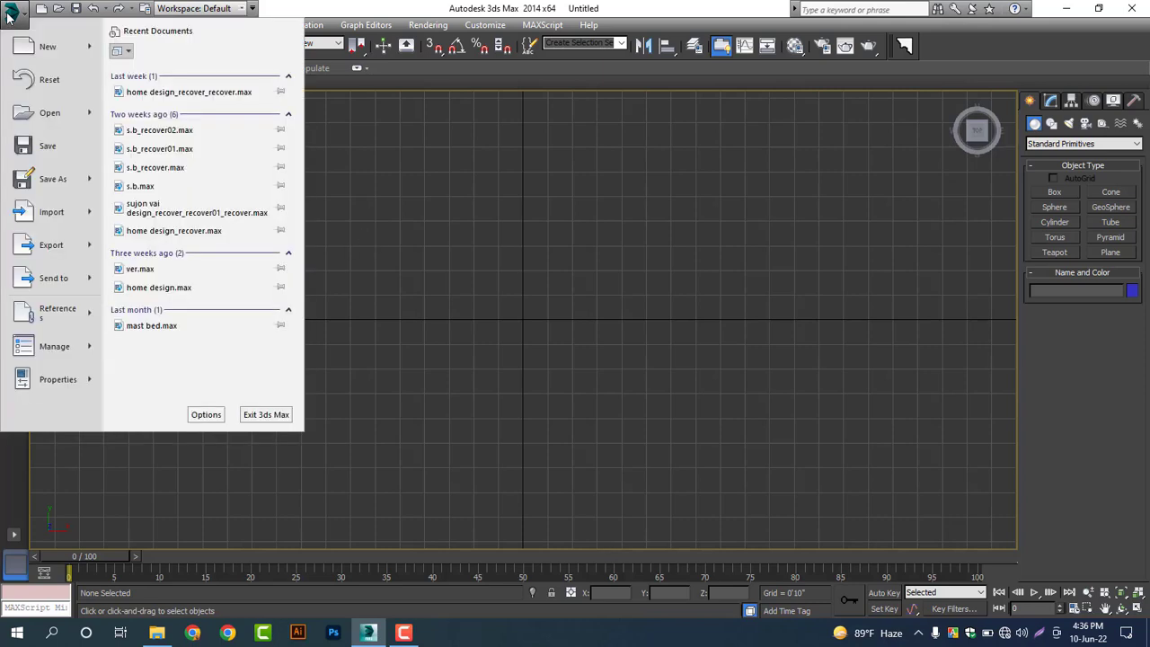
pyautogui.moveTo(69, 222)
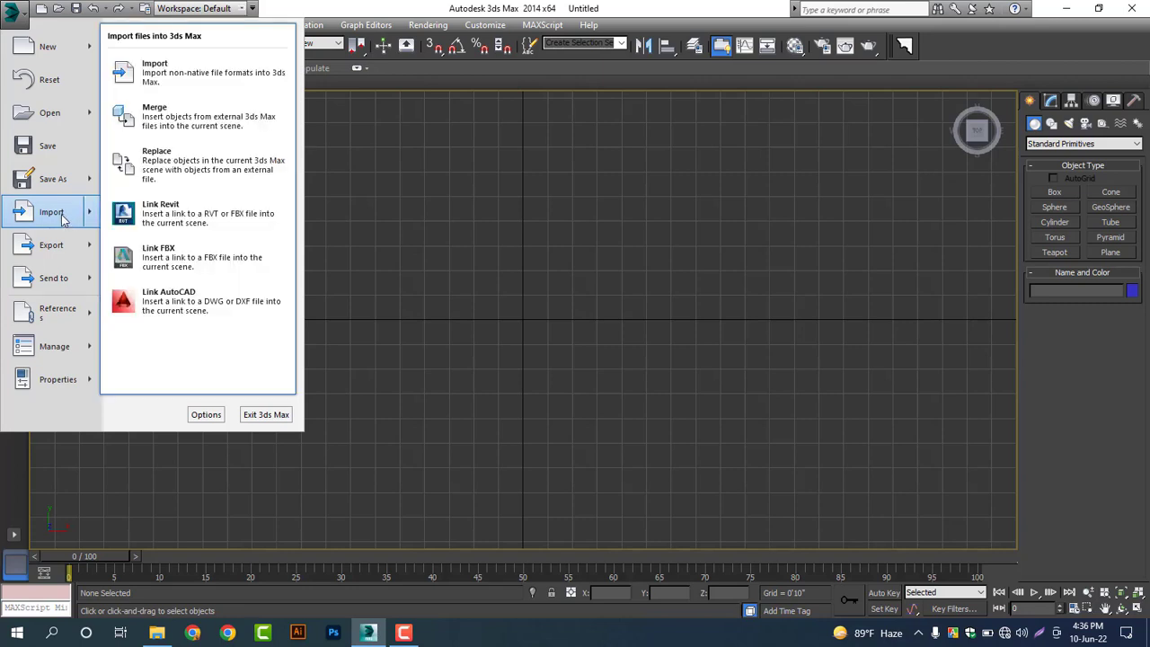
pyautogui.click(60, 217)
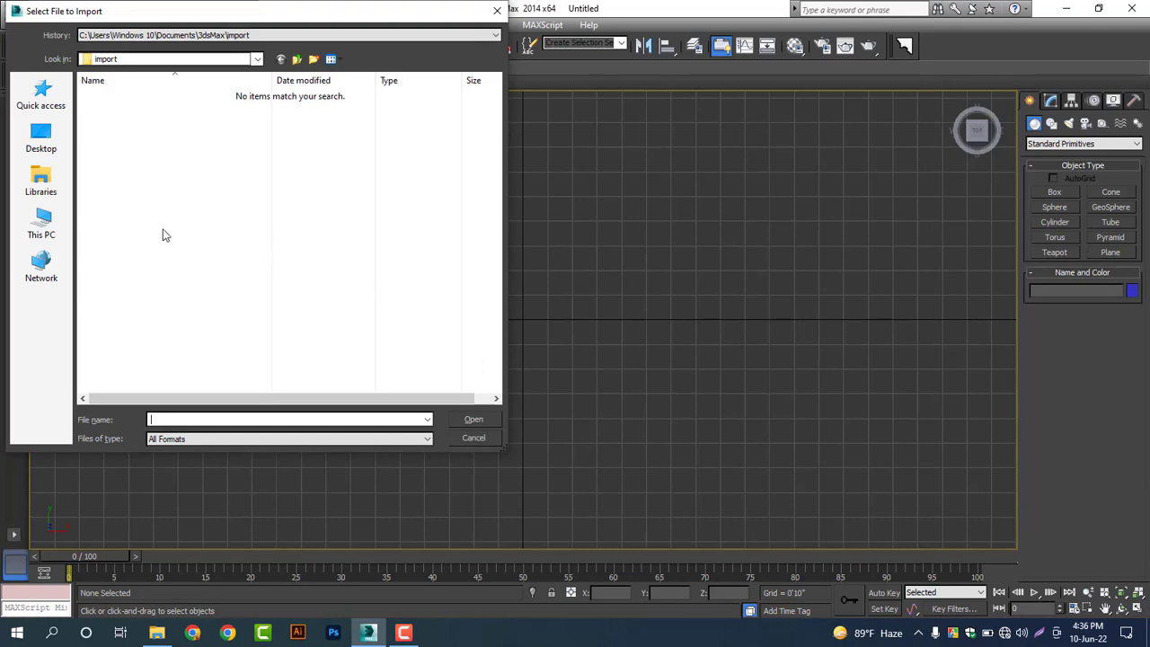
pyautogui.click(40, 231)
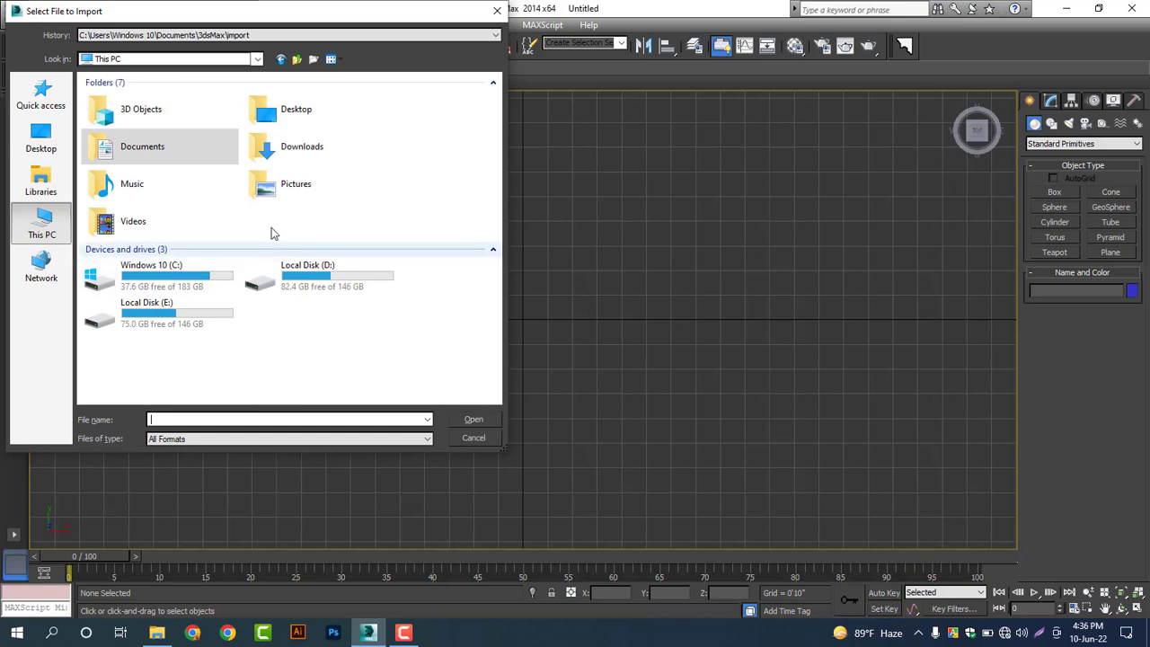
pyautogui.doubleClick(300, 121)
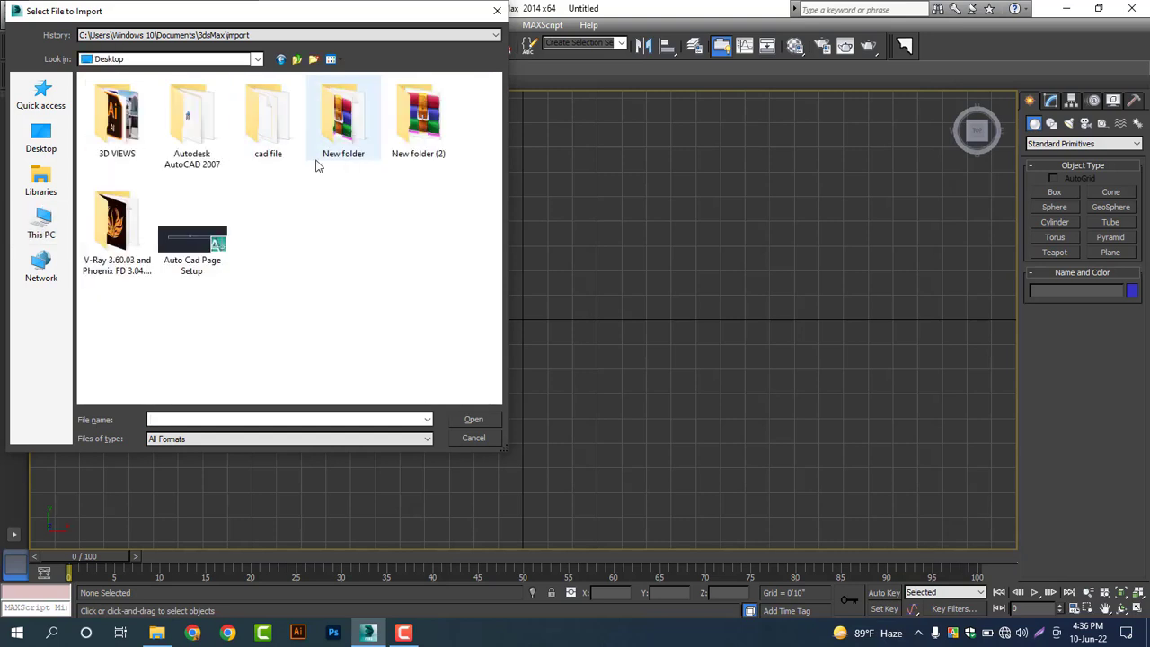
pyautogui.doubleClick(271, 131)
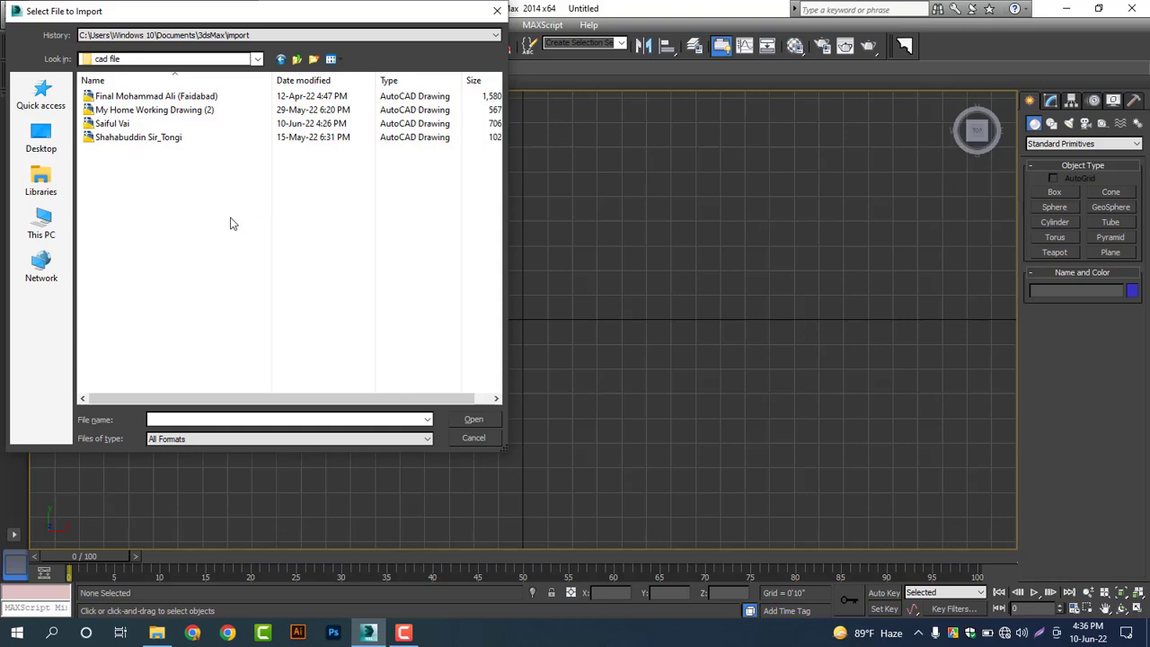
pyautogui.click(132, 124)
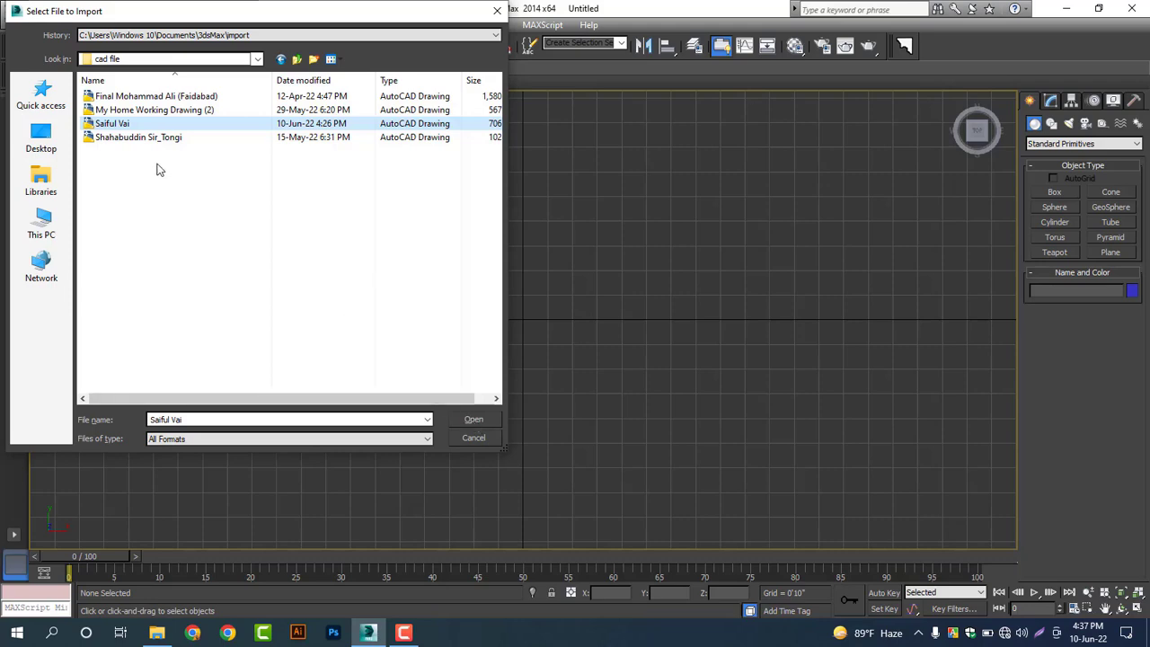
pyautogui.click(483, 420)
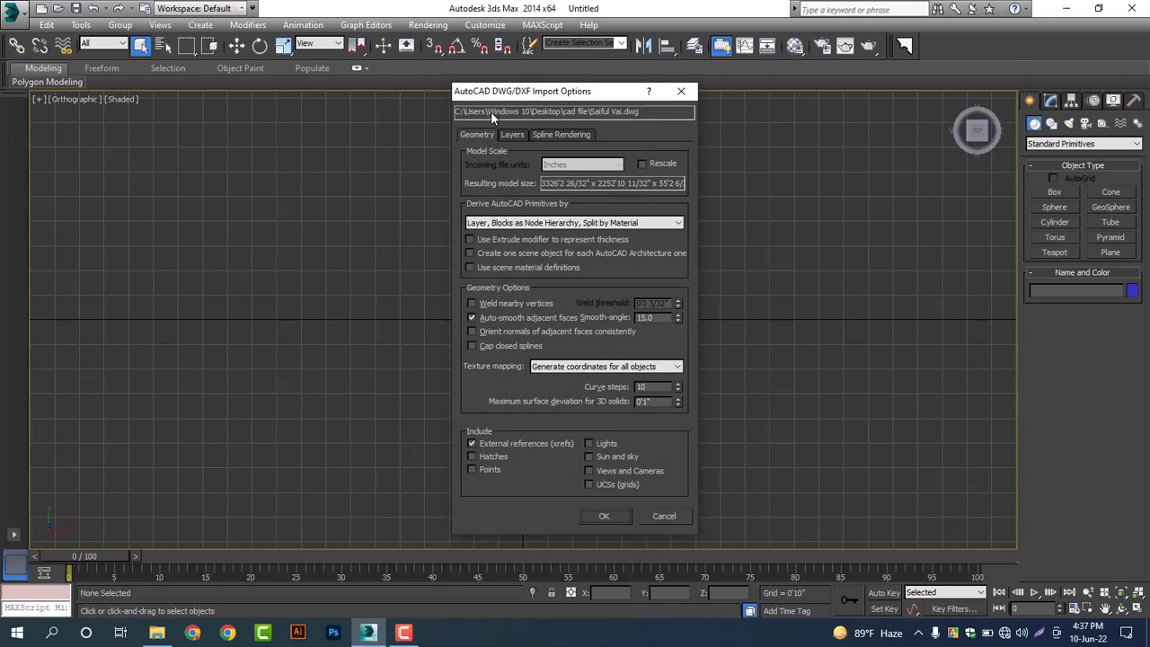
# Import the drawing with the preset DWG/DXF options and group all of its entities under the name fjhgf.
pyautogui.click(607, 516)
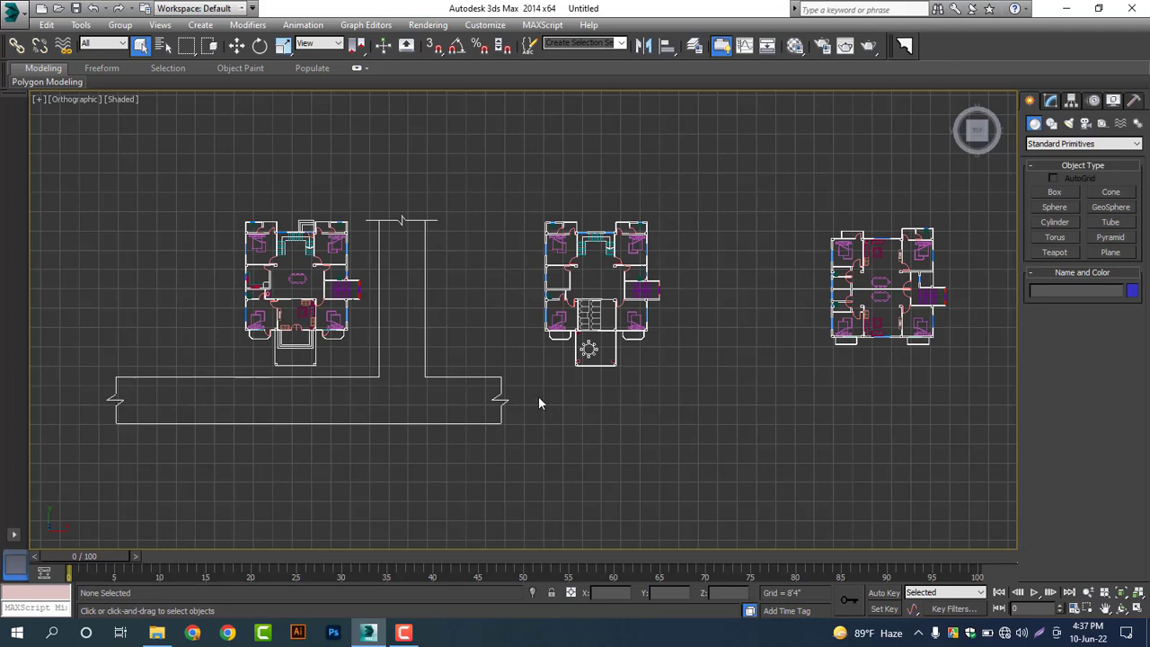
pyautogui.scroll(-10, 516, 343)
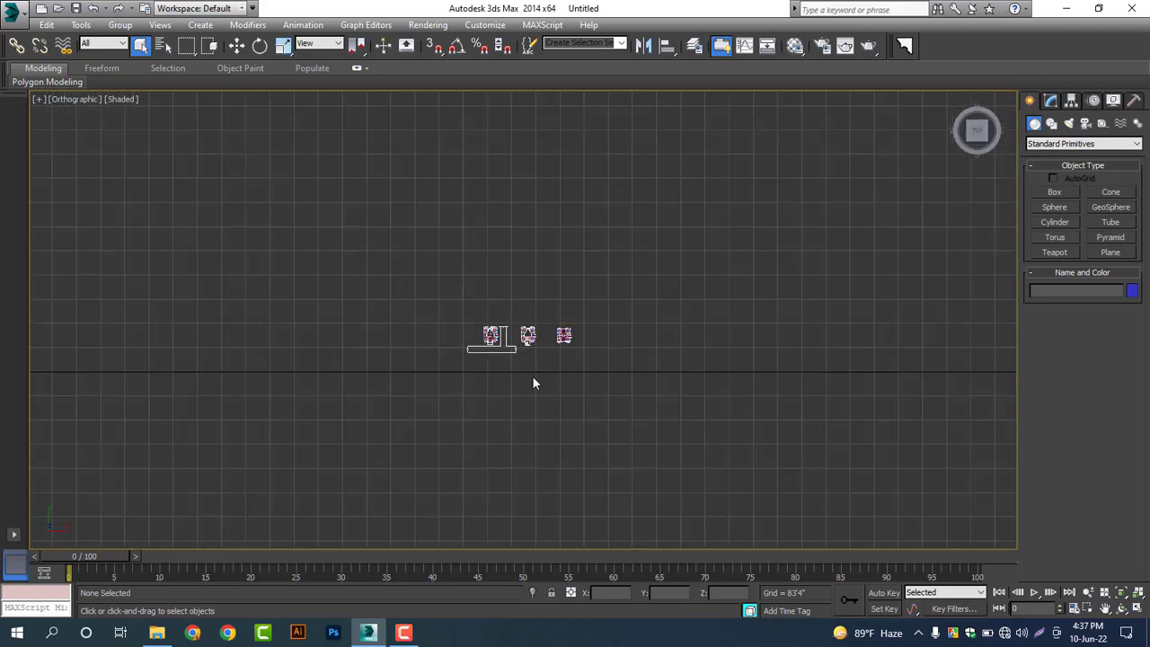
pyautogui.moveTo(615, 277); pyautogui.dragTo(388, 419)
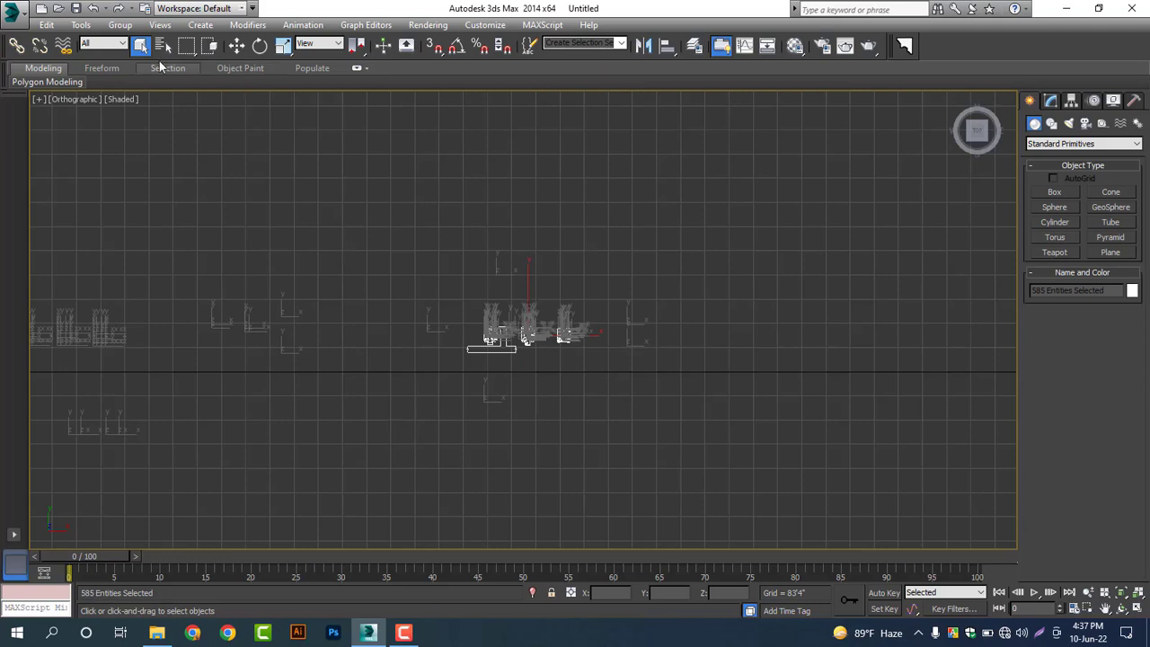
pyautogui.click(119, 24)
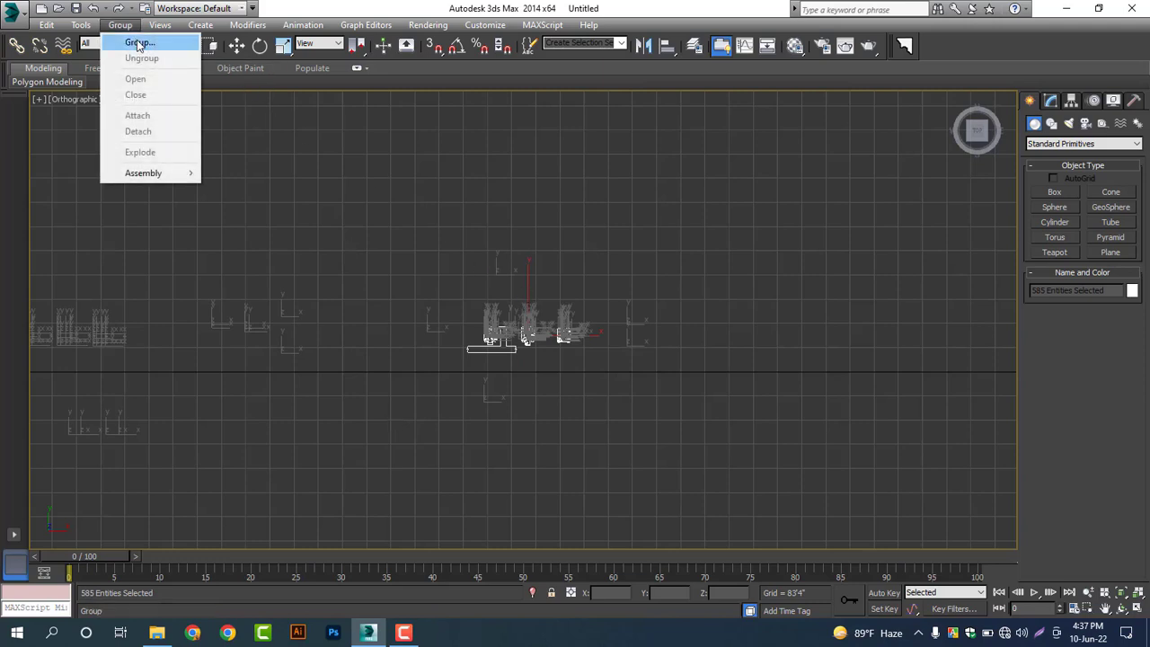
pyautogui.click(136, 43)
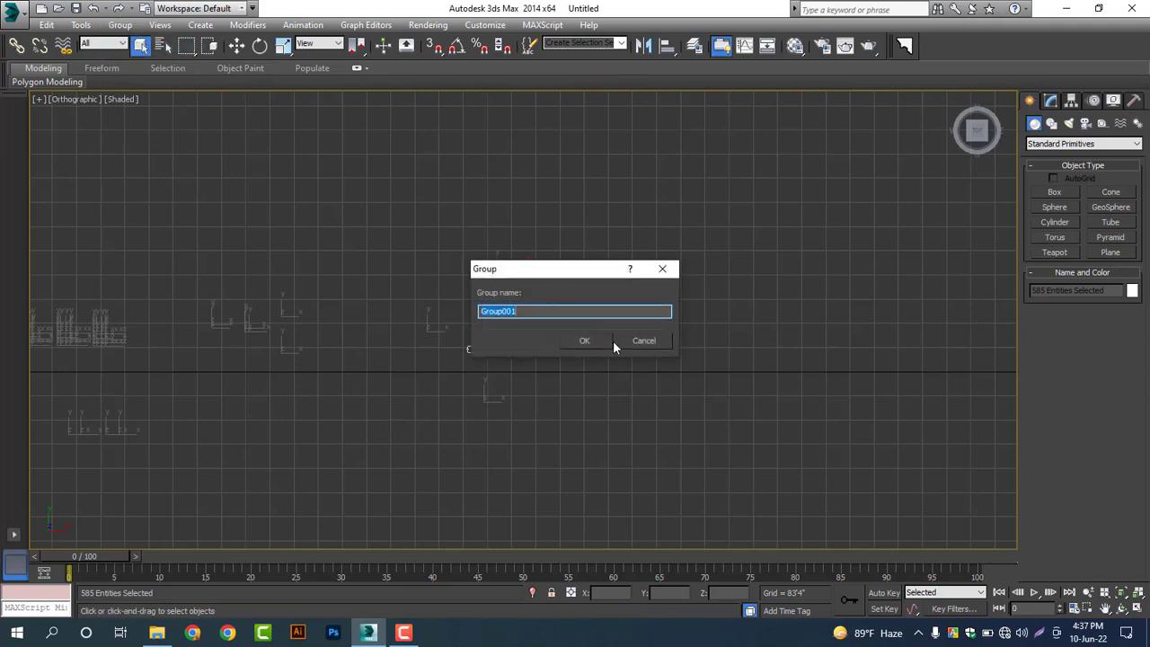
pyautogui.write('fjhgf')
pyautogui.click(598, 342)
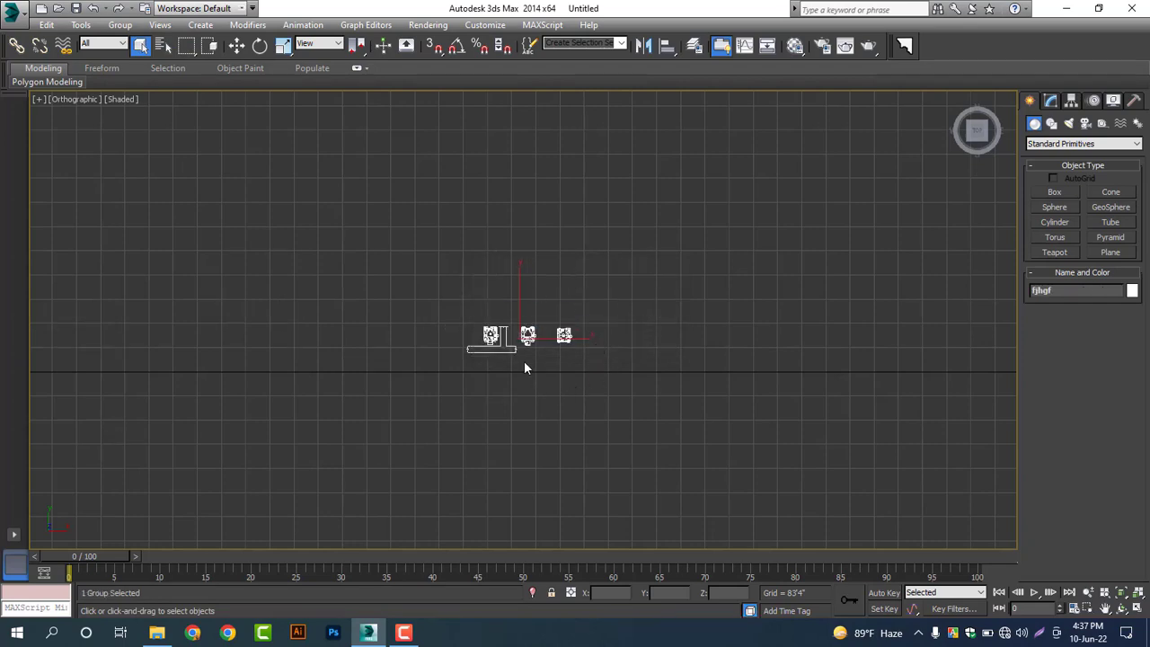
# Deselect the fjhgf group and pick one floor plan to check that the whole drawing selects as one object.
pyautogui.scroll(5, 525, 368)
pyautogui.click(393, 249)
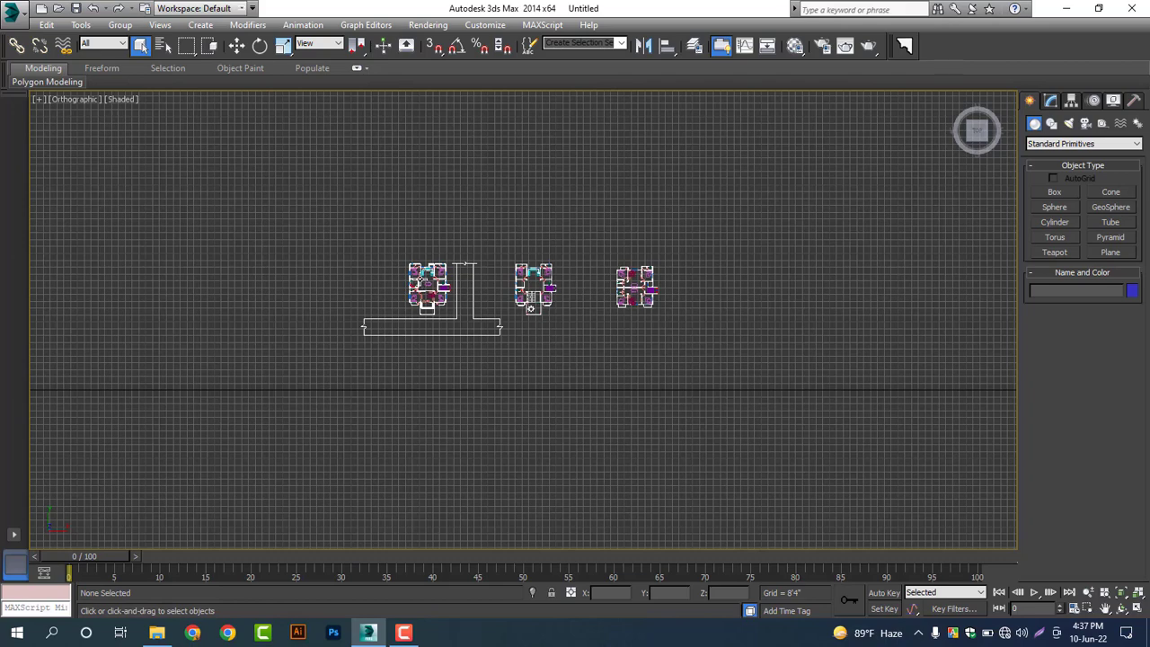
pyautogui.click(419, 280)
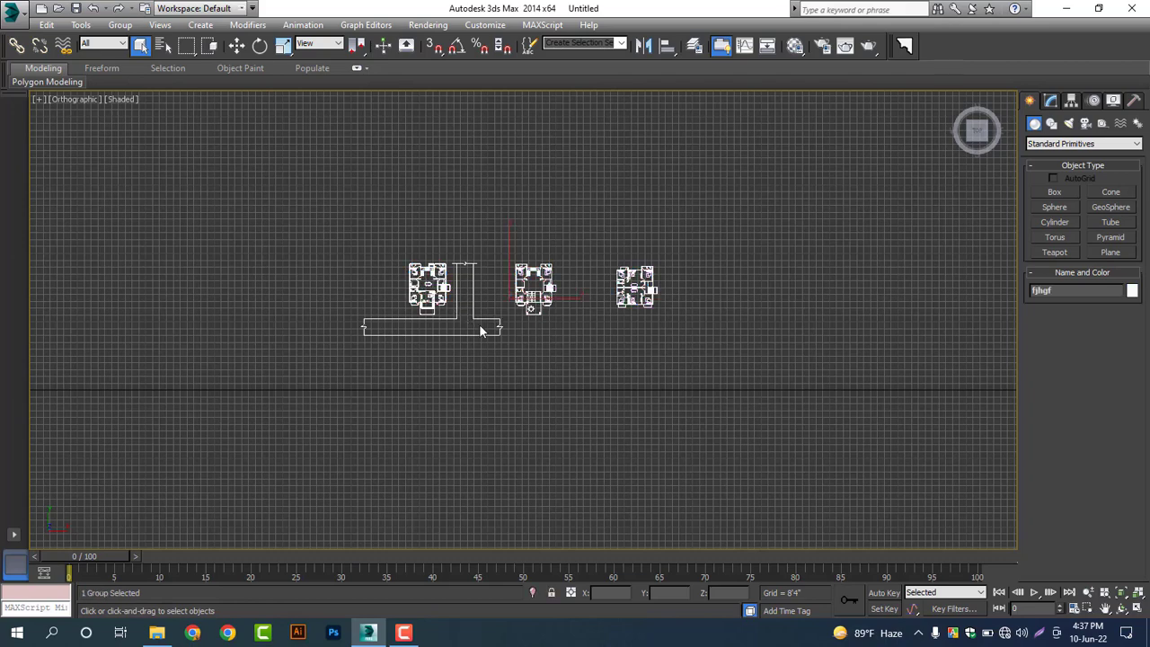
pyautogui.scroll(-3, 587, 336)
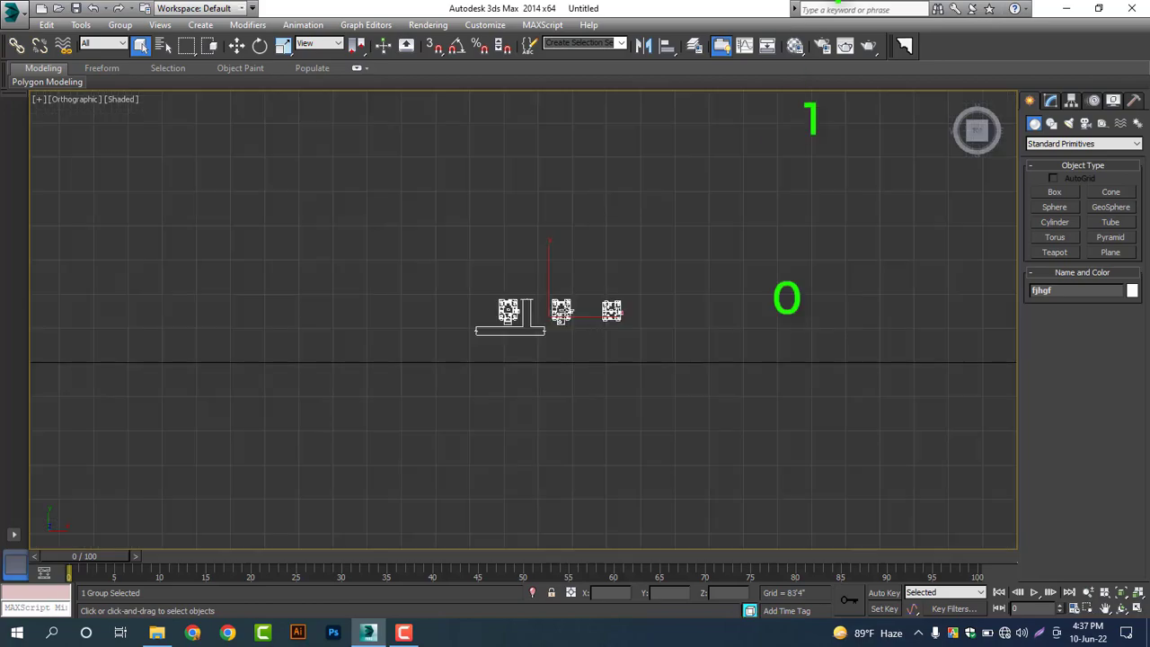
pyautogui.scroll(3, 557, 338)
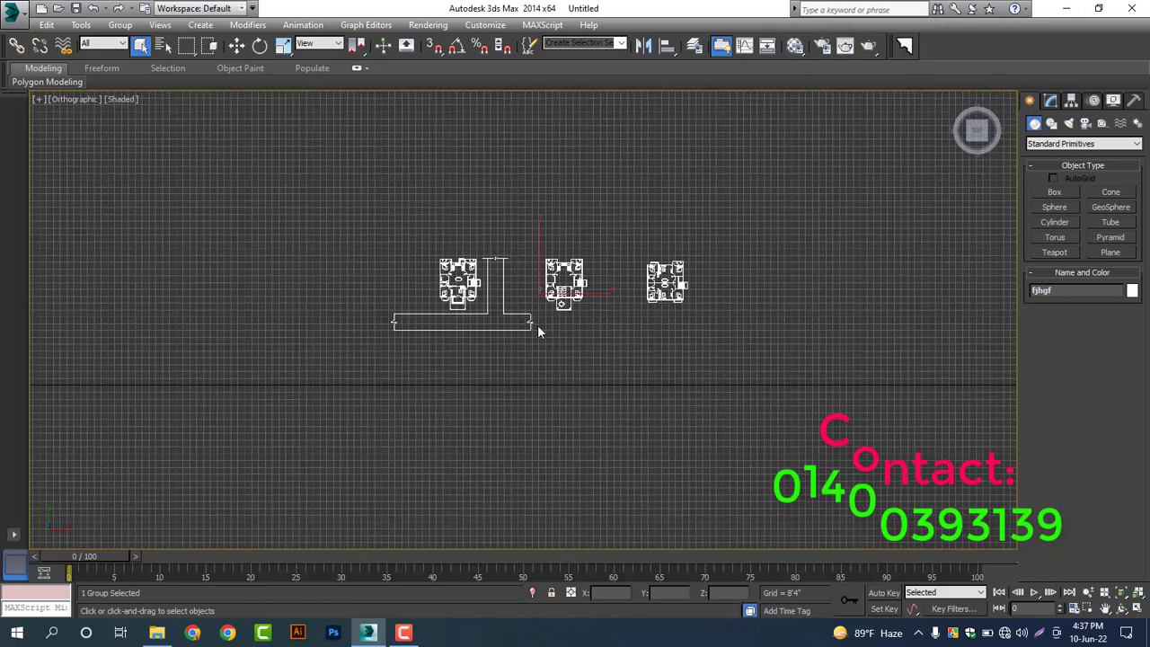
# Move the fjhgf group along X and Y onto the grid origin, to about X 10'4" and Y -8'1".
pyautogui.click(237, 45)
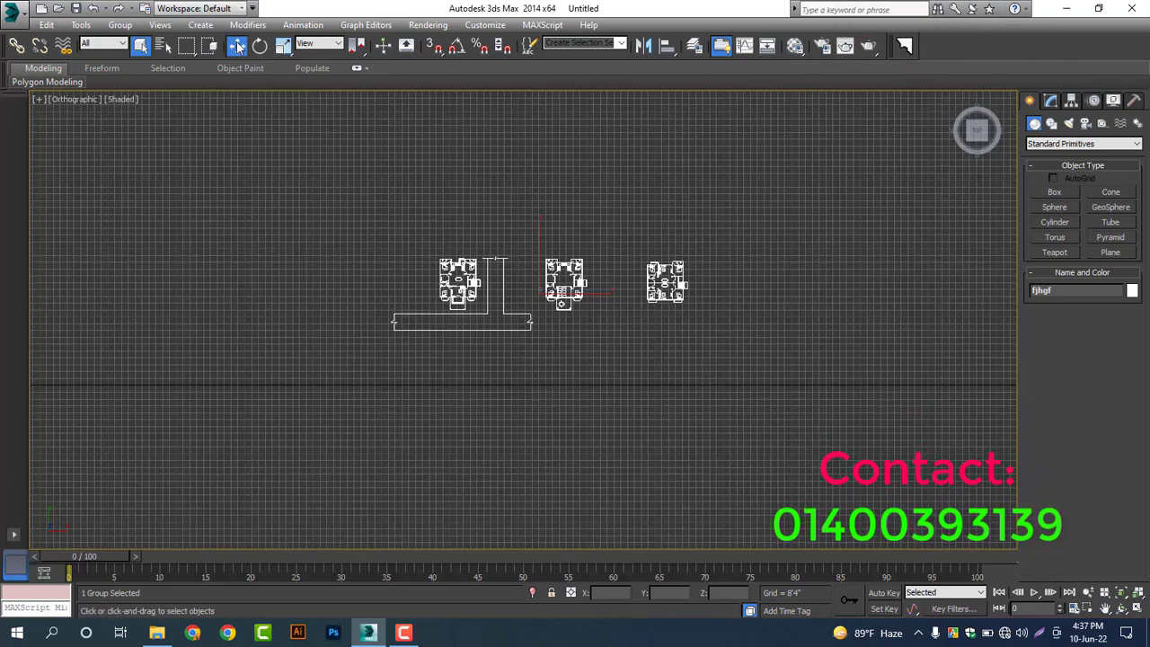
pyautogui.scroll(-6, 405, 194)
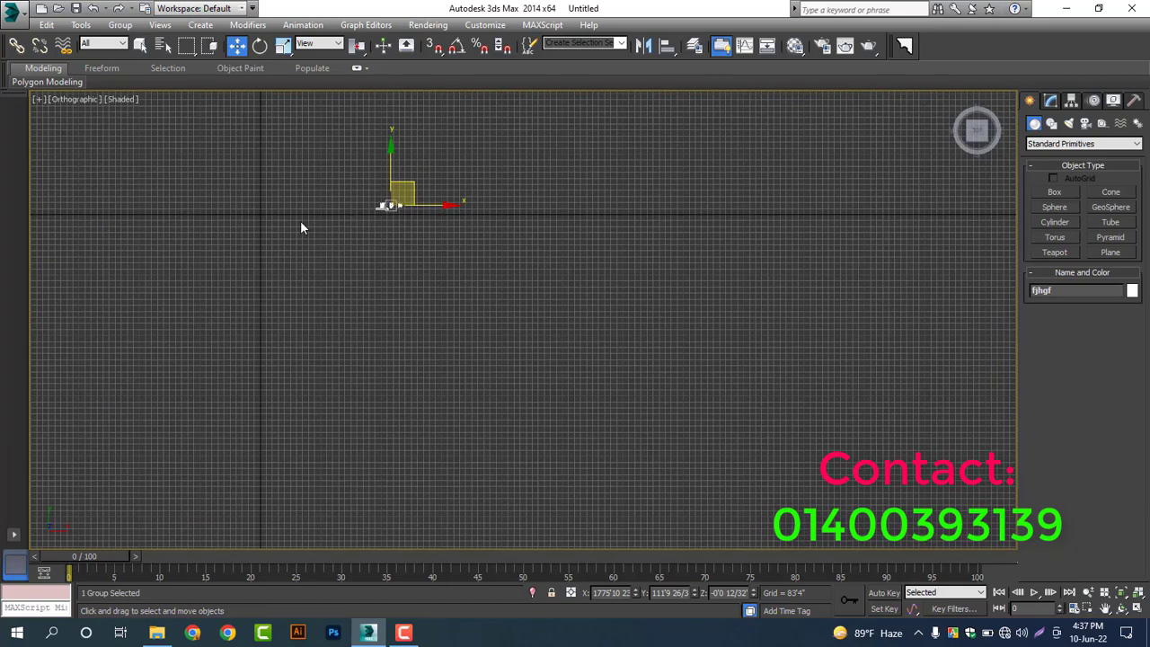
pyautogui.moveTo(322, 232); pyautogui.dragTo(552, 282, button='middle')
pyautogui.scroll(2, 360, 244)
pyautogui.scroll(-2, 360, 244)
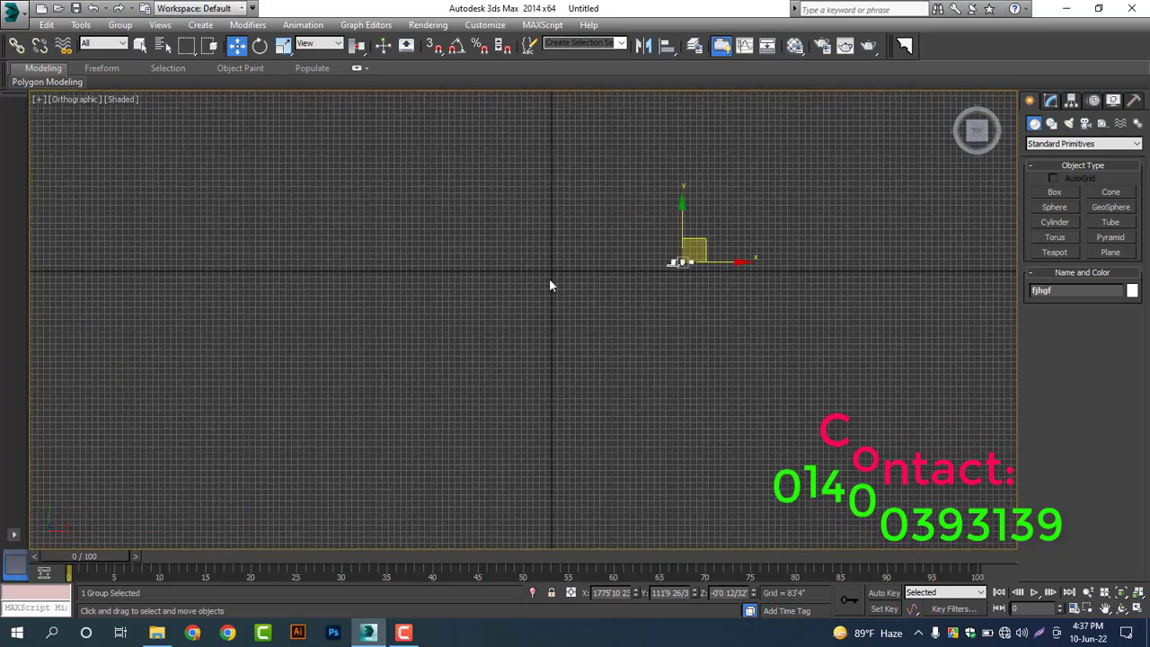
pyautogui.moveTo(731, 262); pyautogui.dragTo(602, 260)
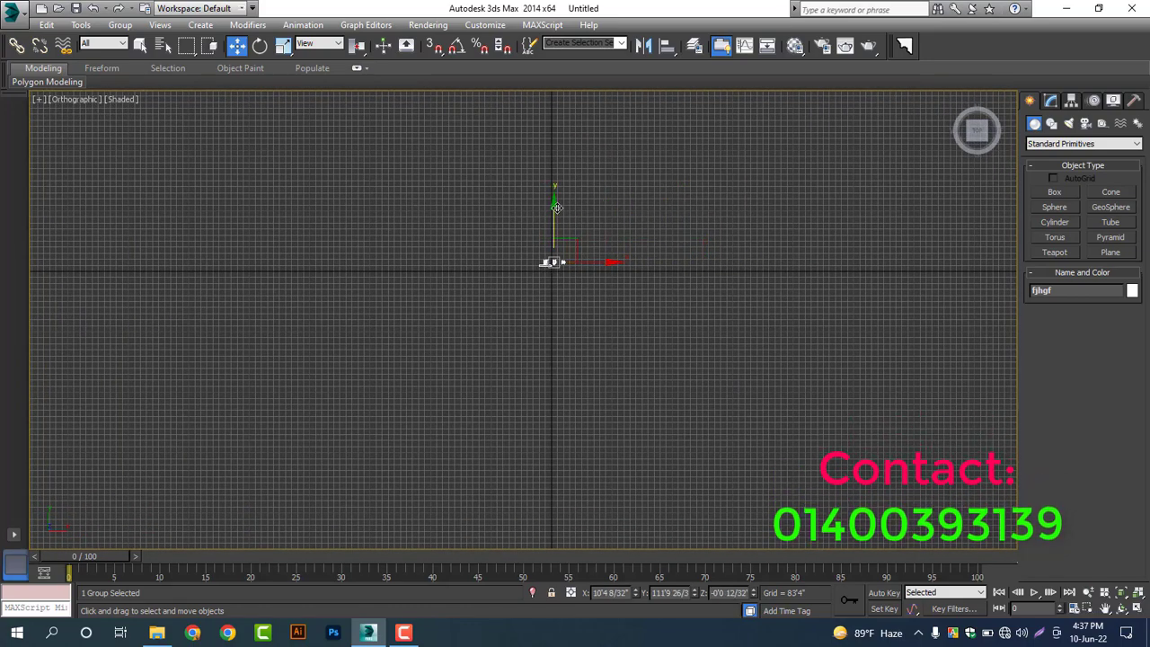
pyautogui.moveTo(553, 209); pyautogui.dragTo(553, 217)
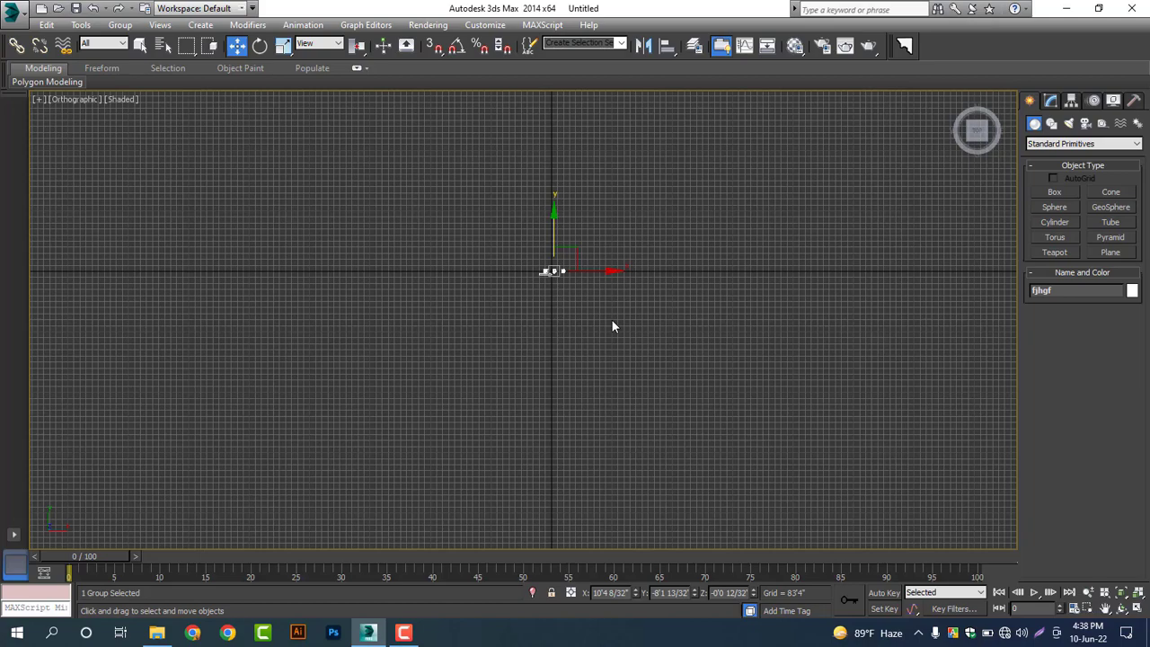
# Hide the viewport grid, deselect the group and show the grid again.
pyautogui.press('g')
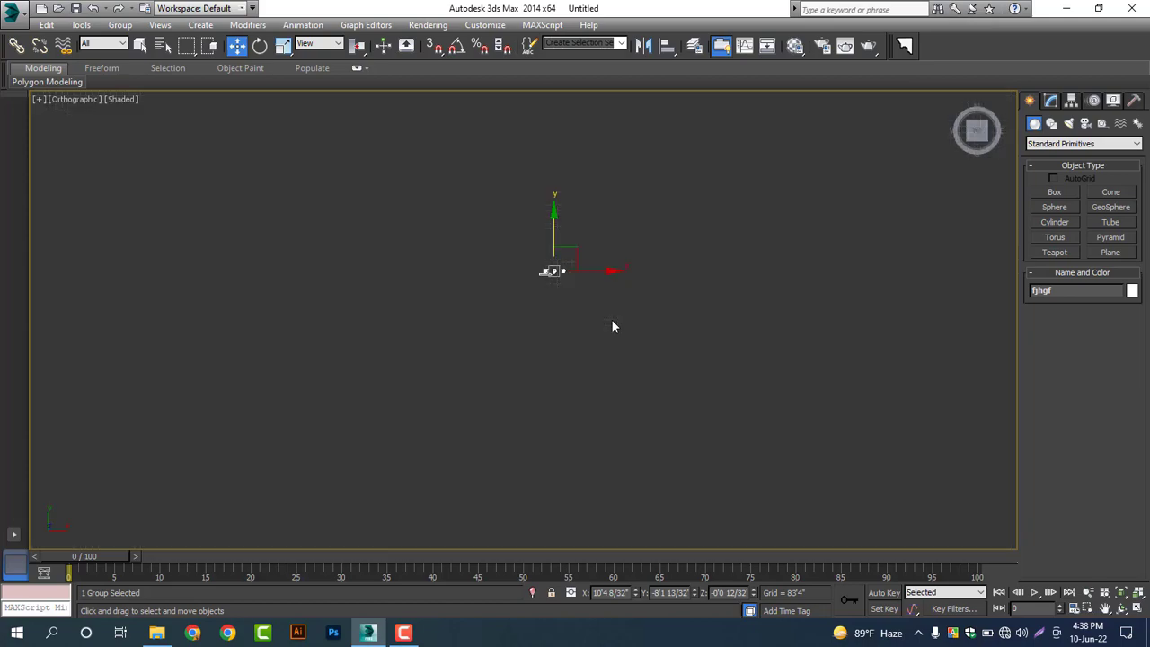
pyautogui.click(706, 310)
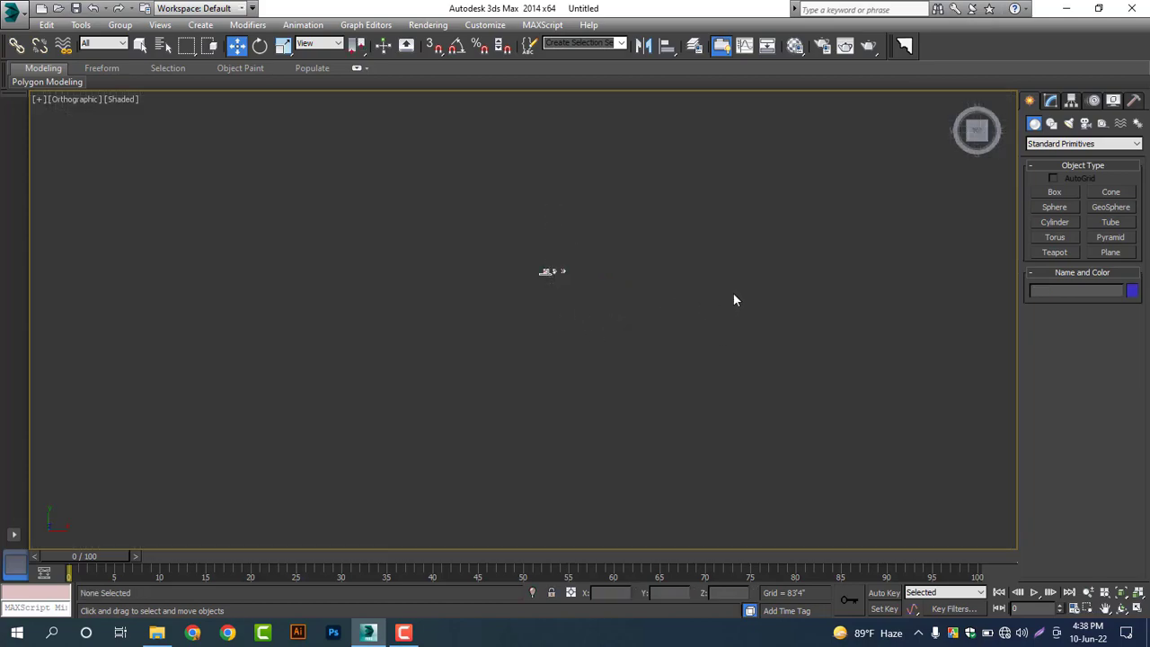
pyautogui.scroll(-3, 743, 306)
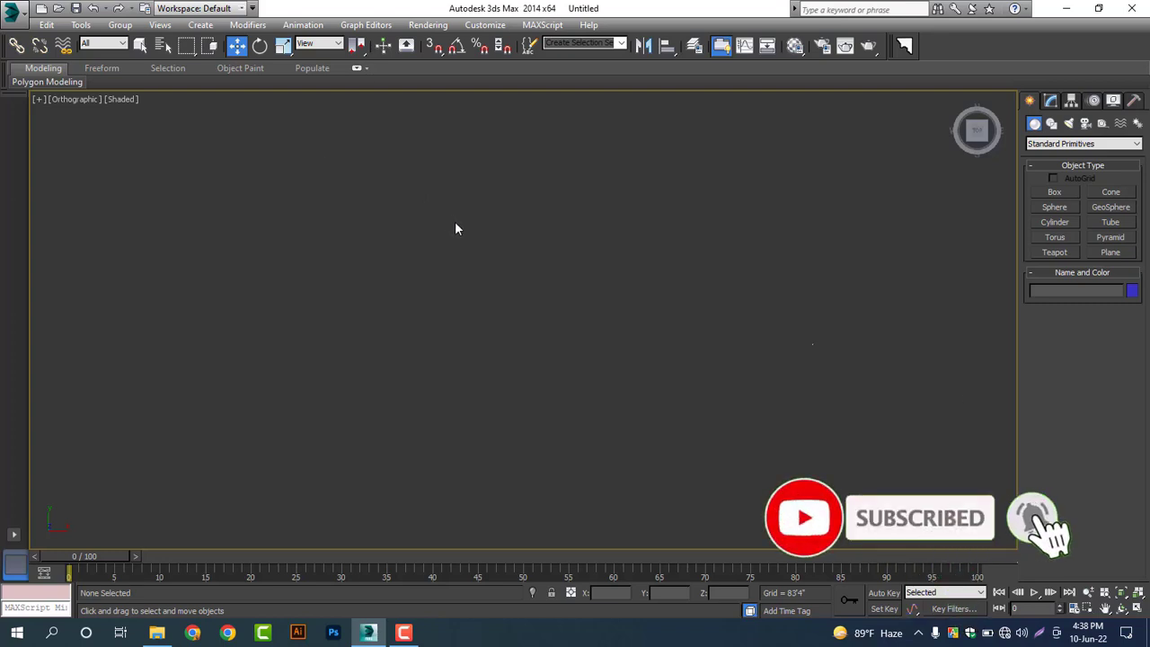
pyautogui.press('g')
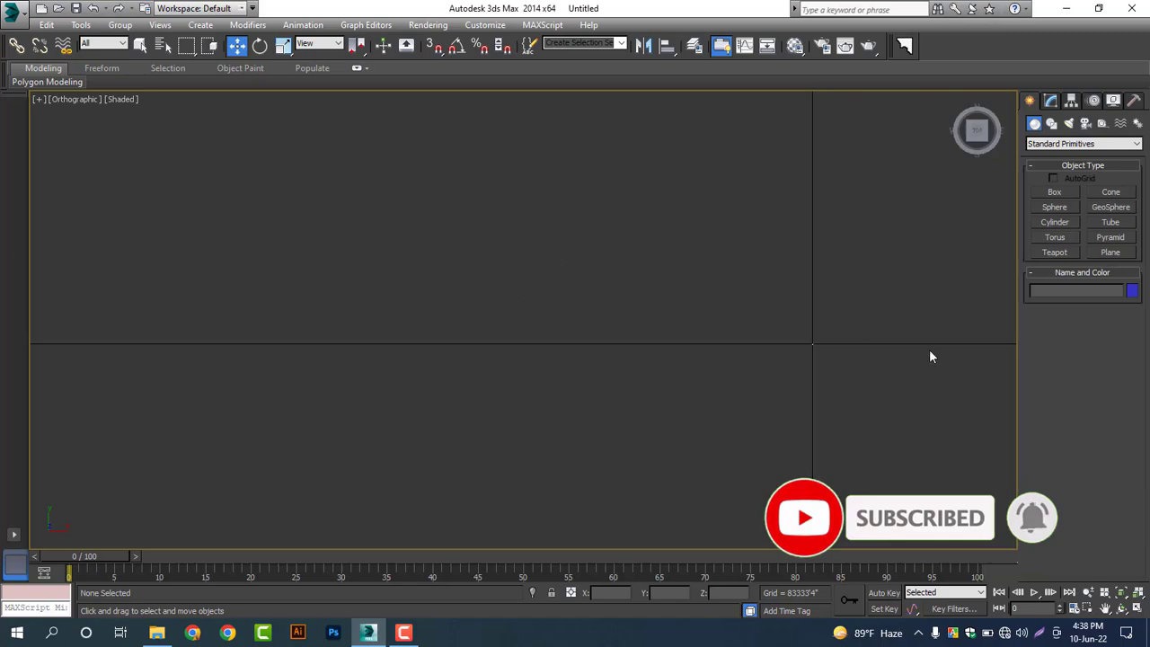
# Examine the drawing's position relative to the grid origin, with the grid shown, hidden and shown again.
pyautogui.scroll(5, 896, 351)
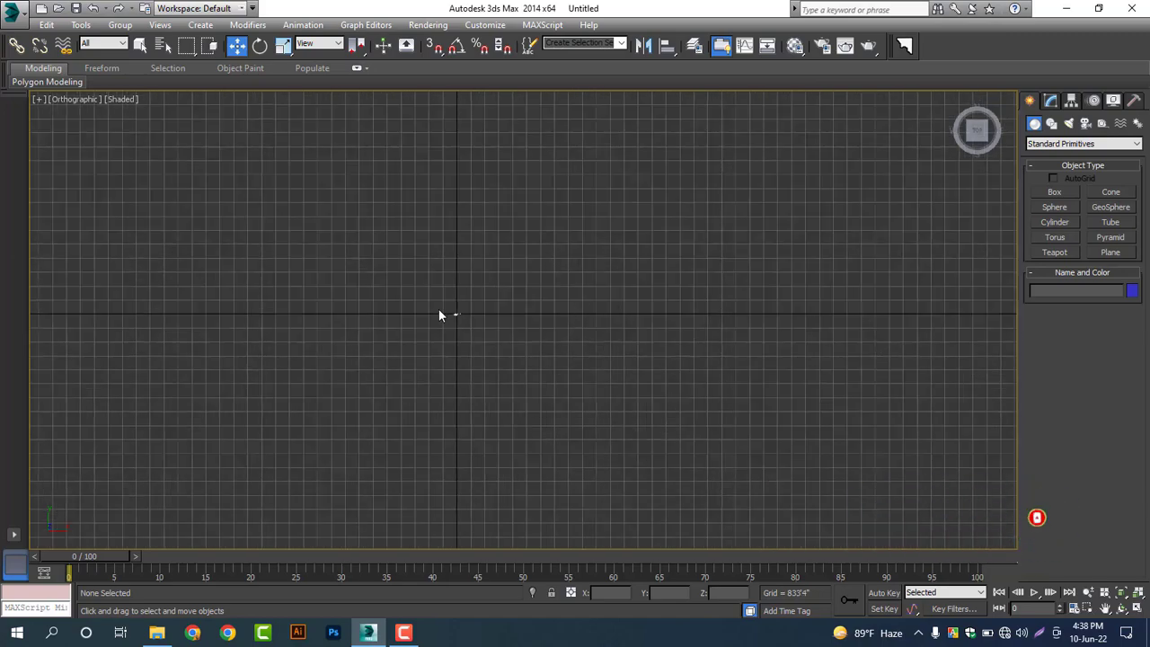
pyautogui.scroll(3, 439, 310)
pyautogui.scroll(6, 504, 355)
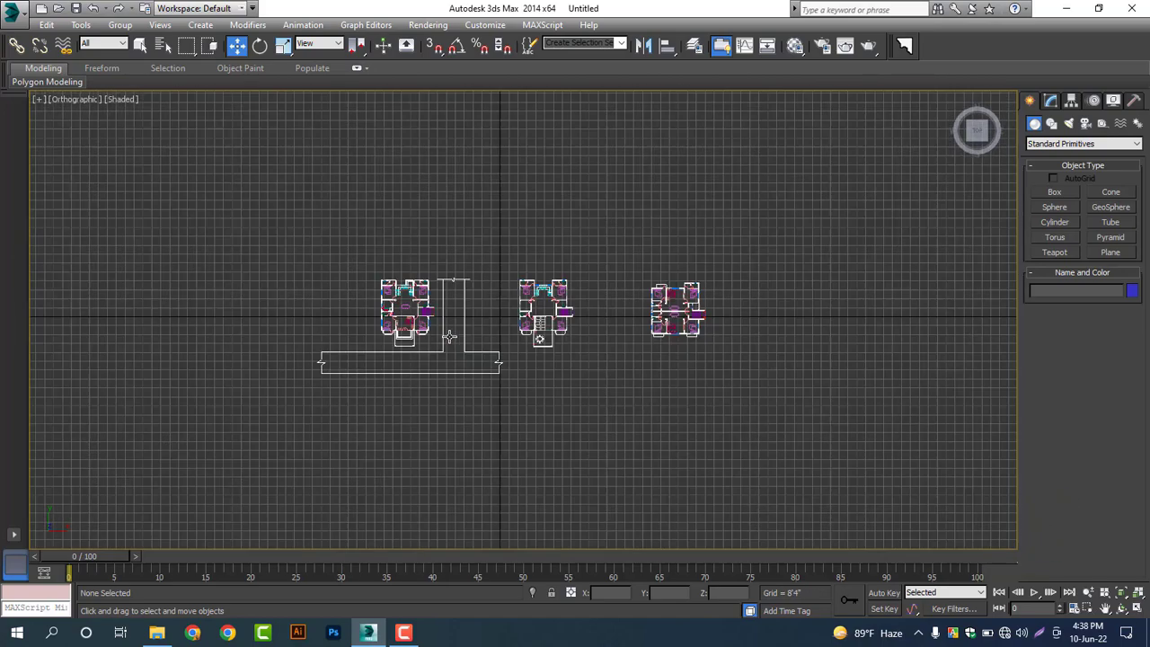
pyautogui.scroll(-2, 557, 391)
pyautogui.scroll(-4, 543, 399)
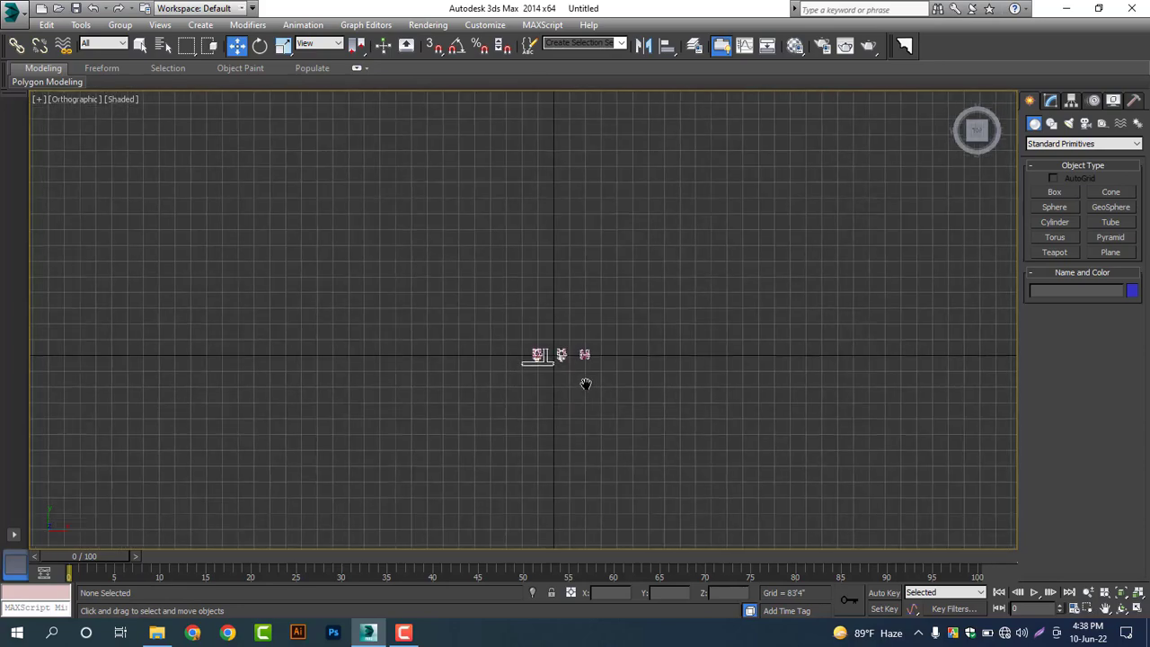
pyautogui.scroll(2, 589, 385)
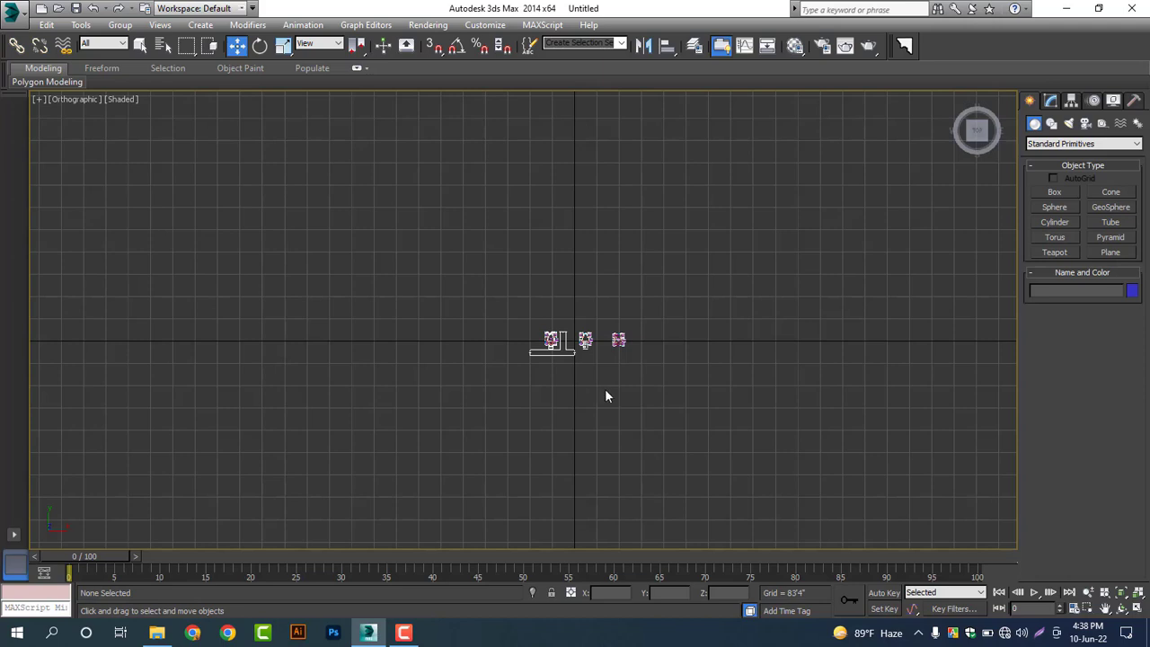
pyautogui.press('g')
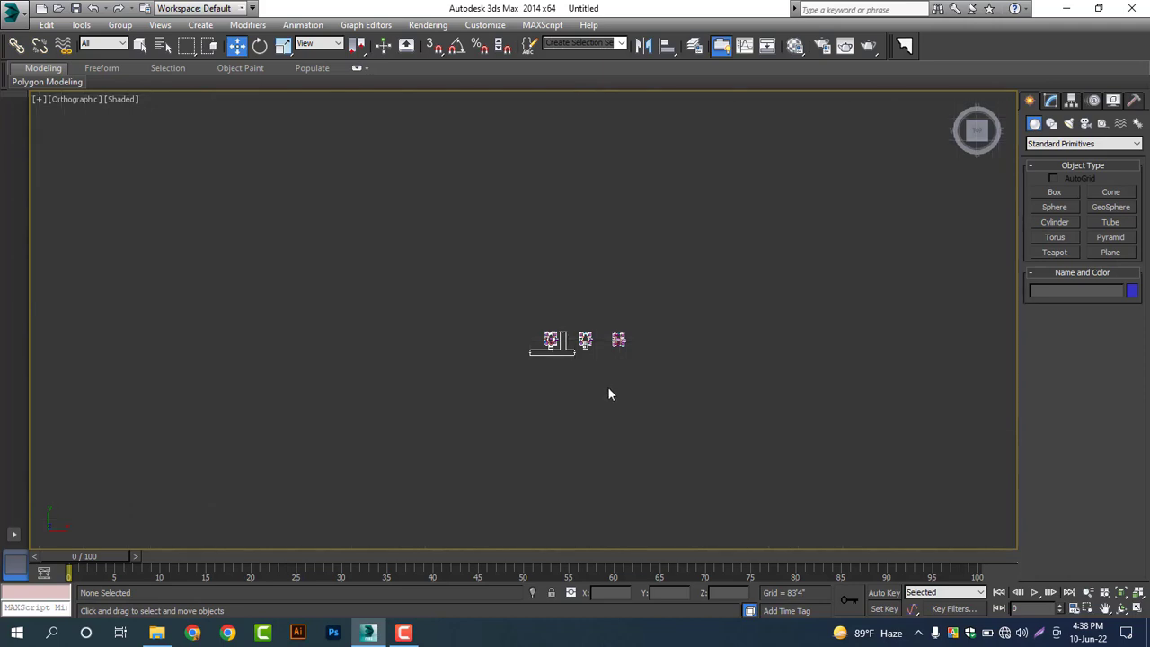
pyautogui.press('g')
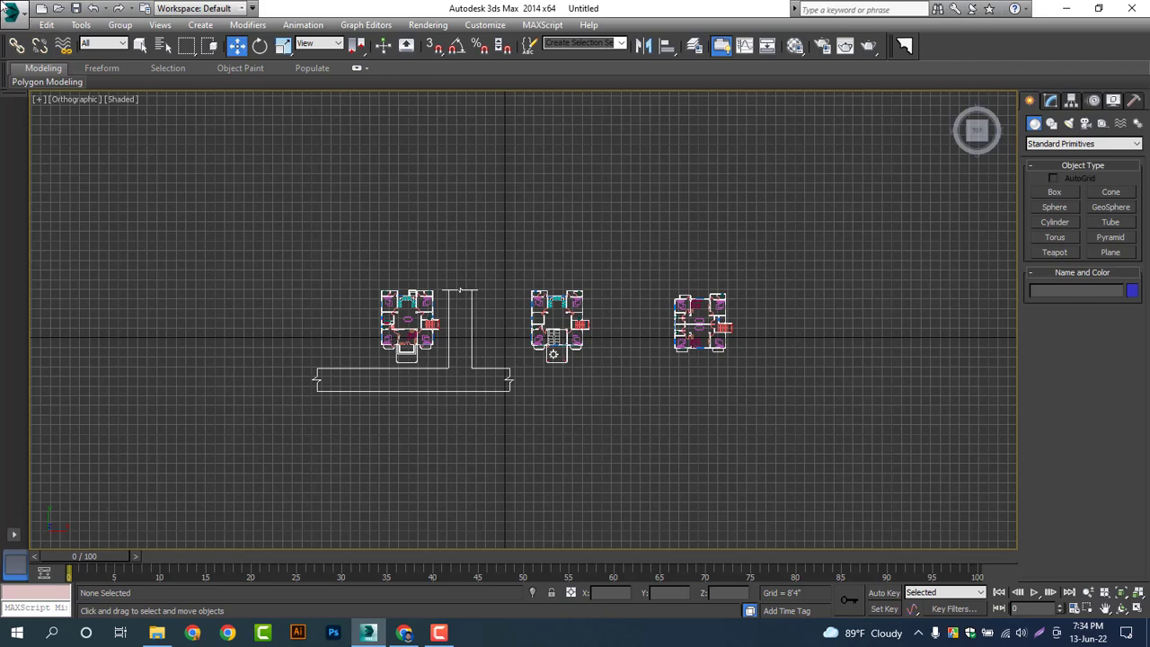
# Save the scene to the Desktop as a 3ds Max file named ex.
pyautogui.click(14, 11)
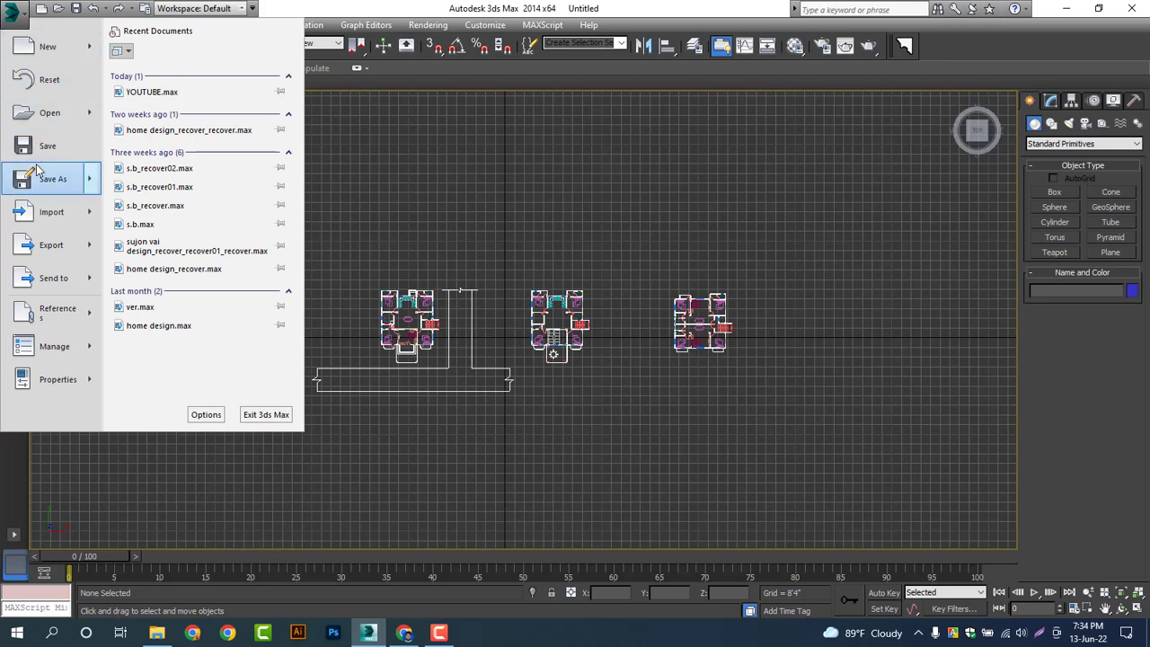
pyautogui.moveTo(38, 177)
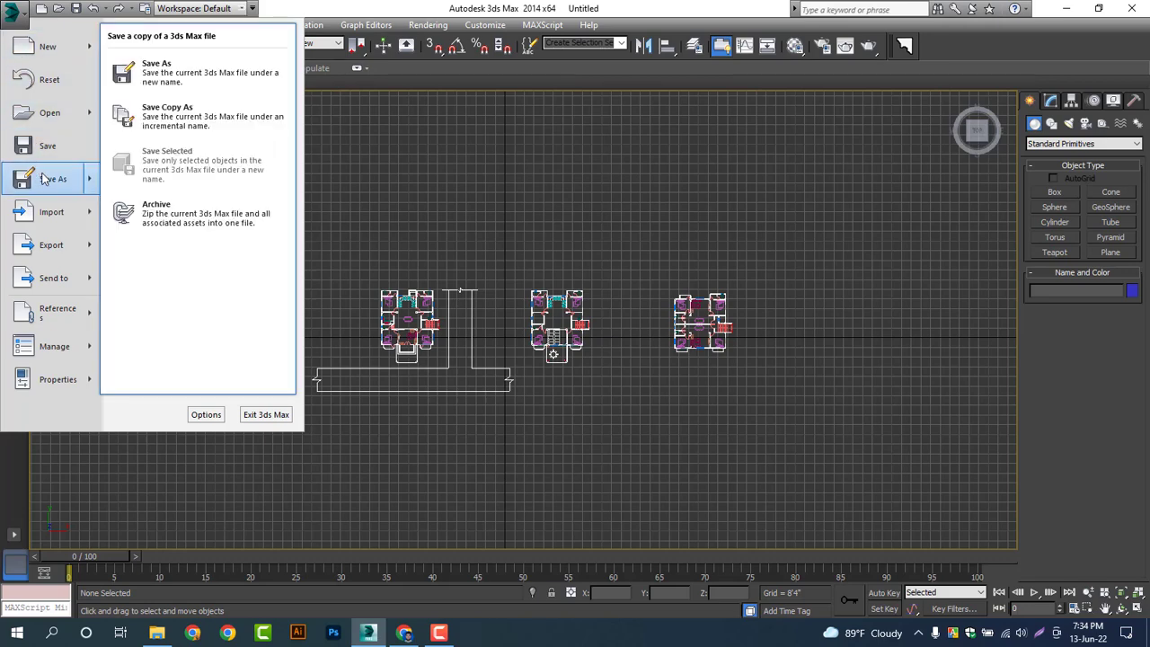
pyautogui.click(371, 171)
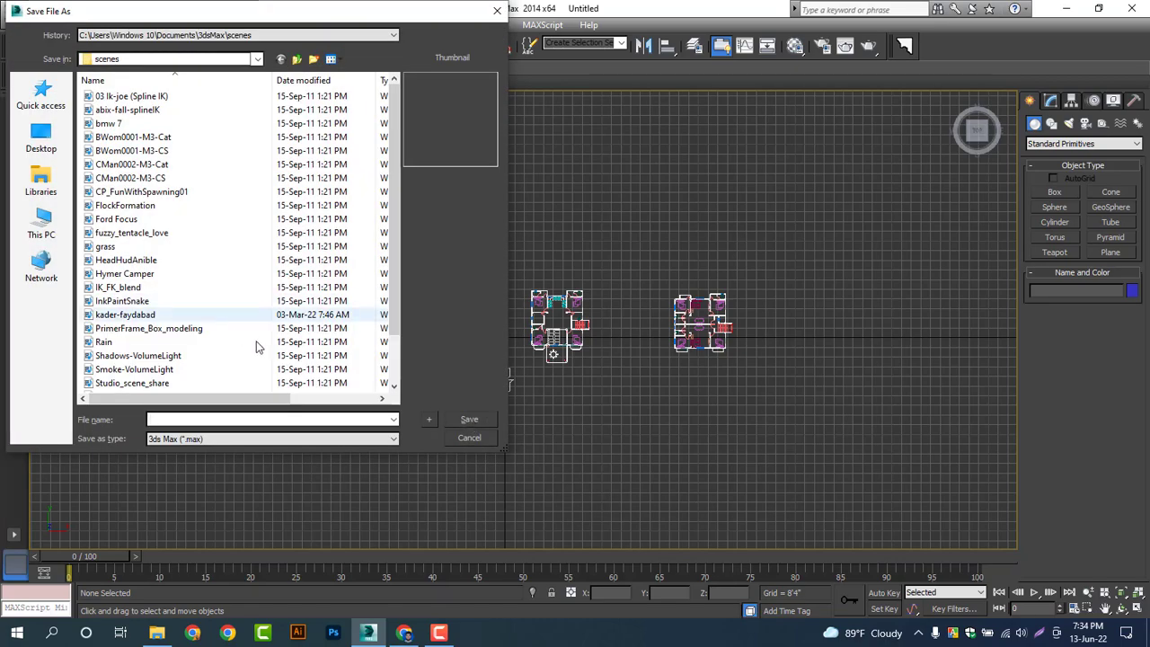
pyautogui.click(41, 144)
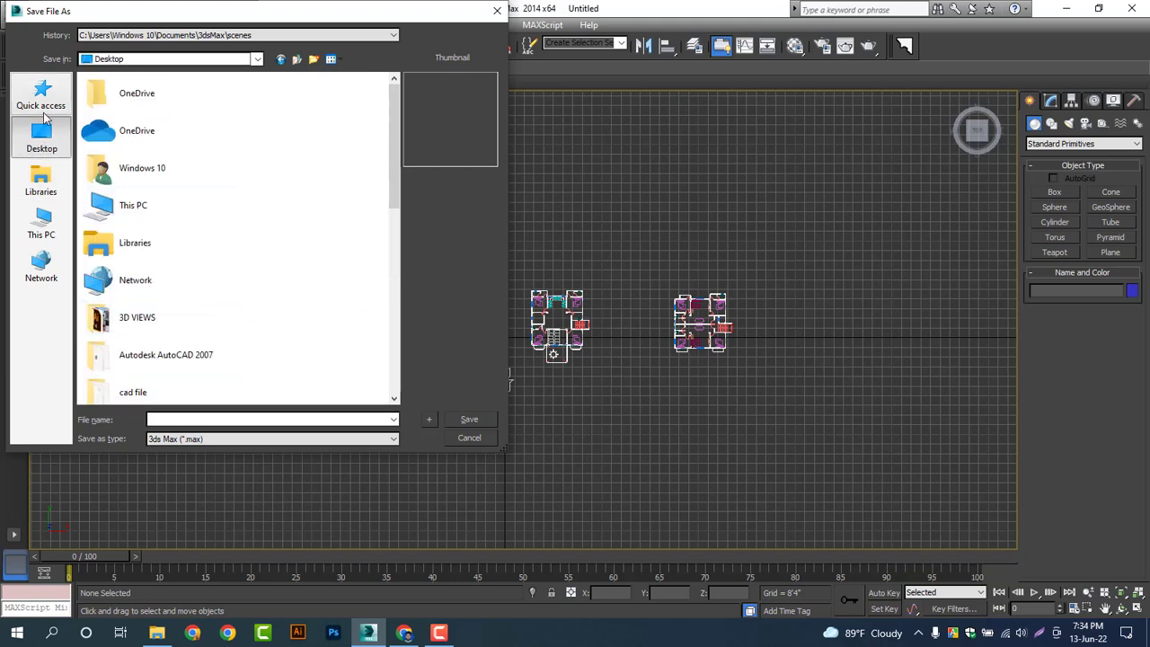
pyautogui.click(164, 418)
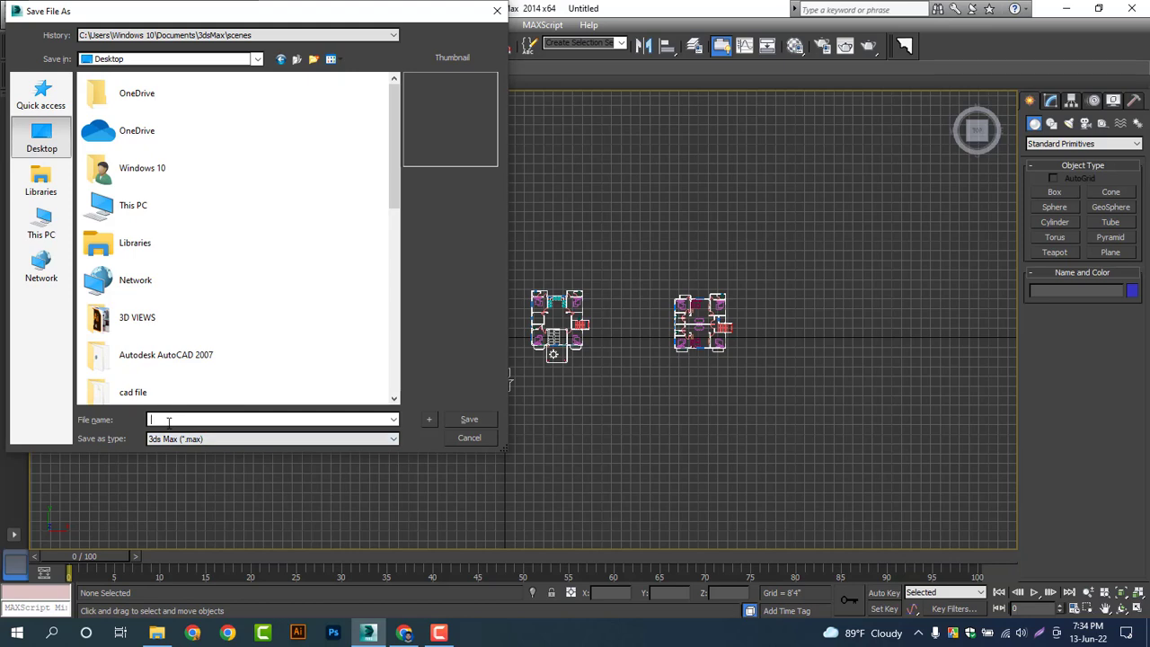
pyautogui.write('ex')
pyautogui.press('BackSpace')
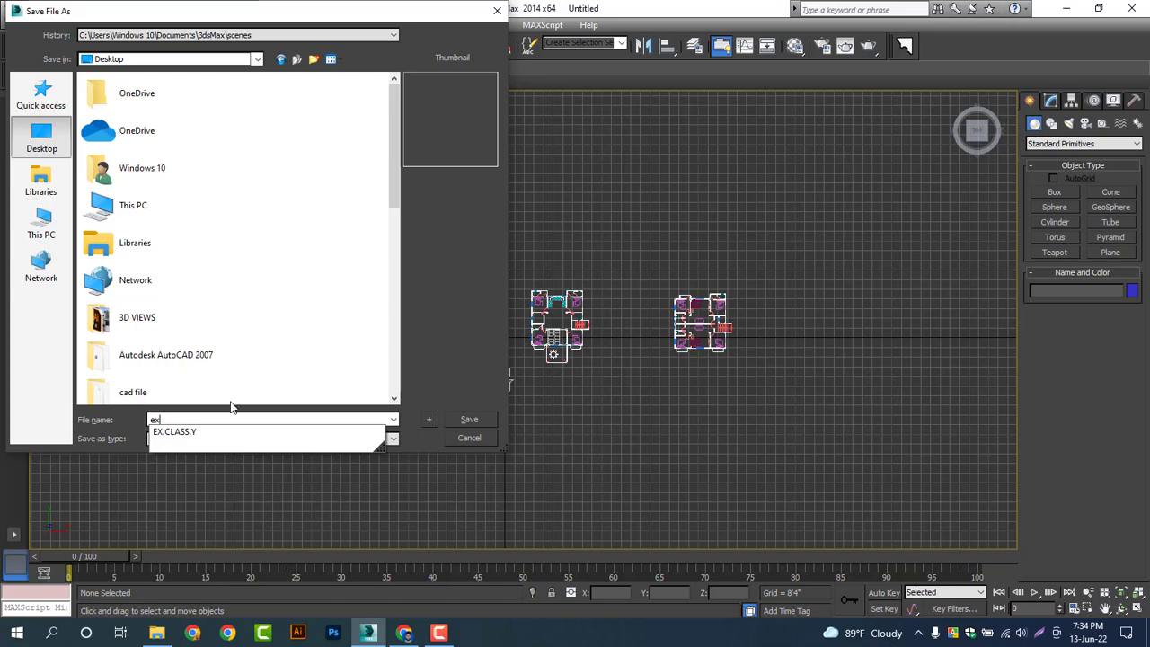
pyautogui.click(464, 420)
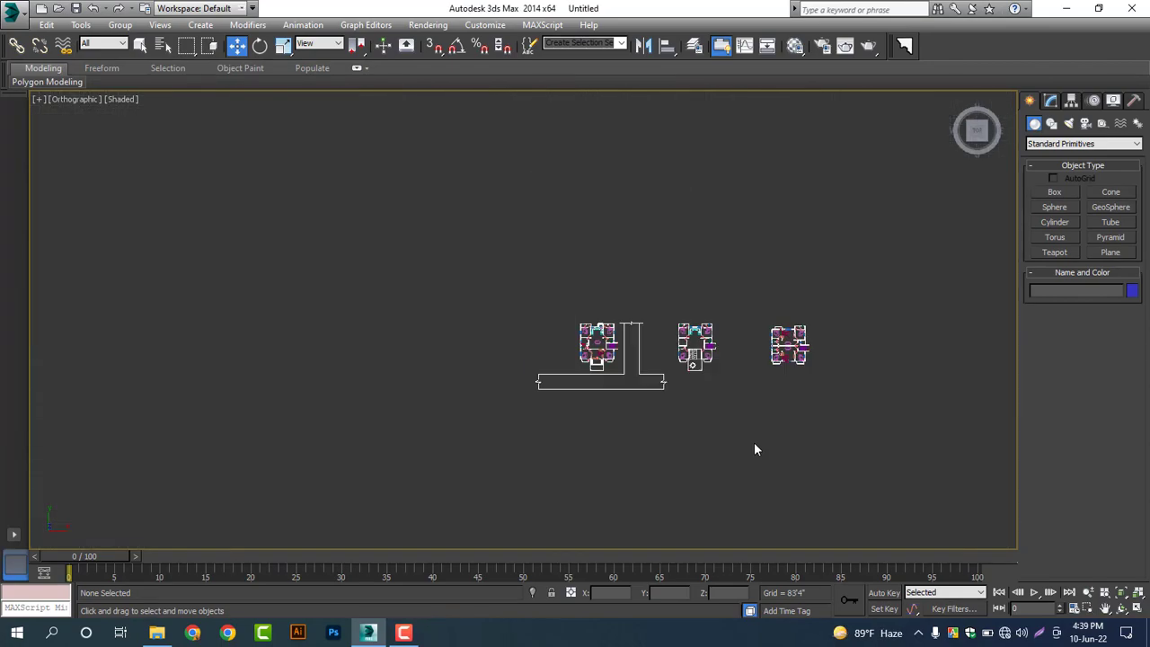
# Turn on the grid in the orthographic viewport.
pyautogui.press('g')
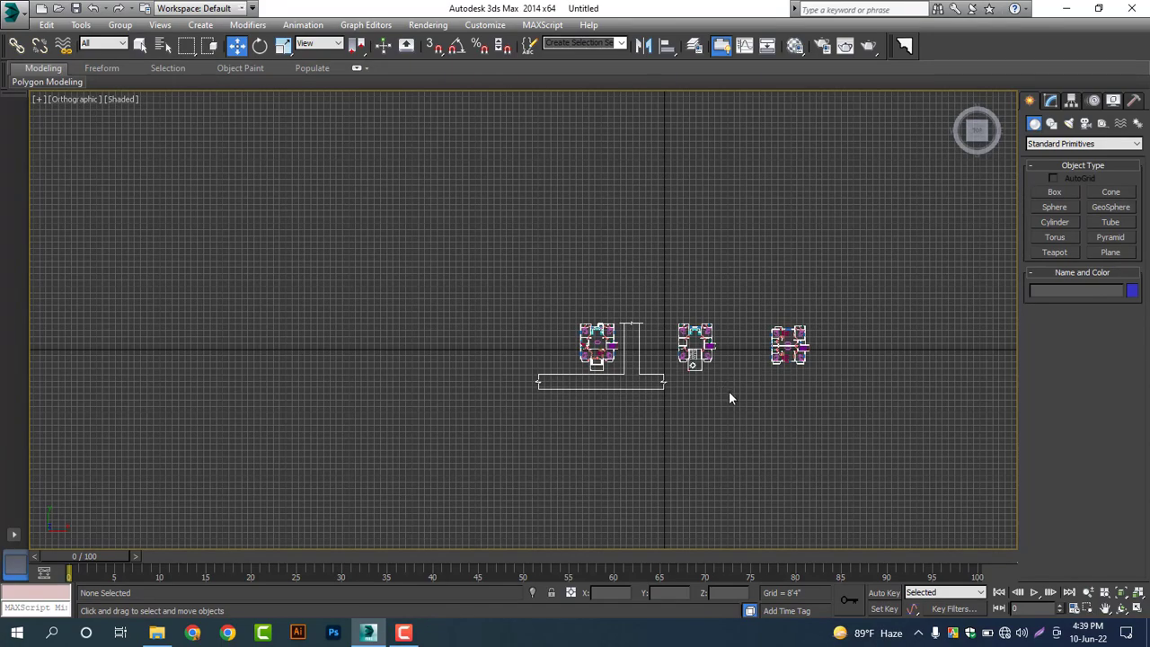